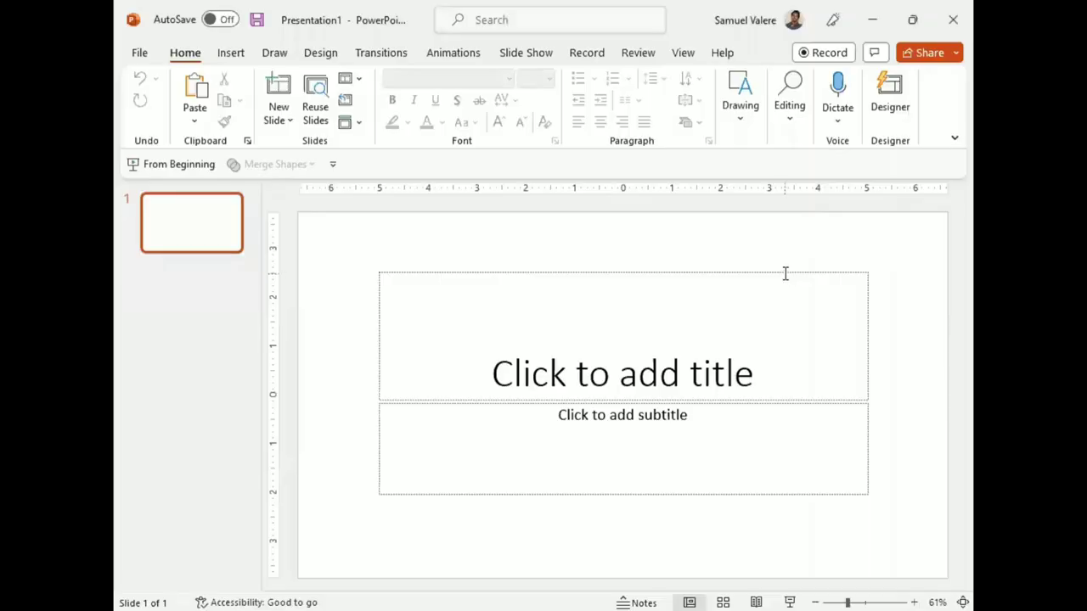
# Delete the title and subtitle placeholders to leave a blank slide
pyautogui.click(784, 273)
pyautogui.click(785, 274)
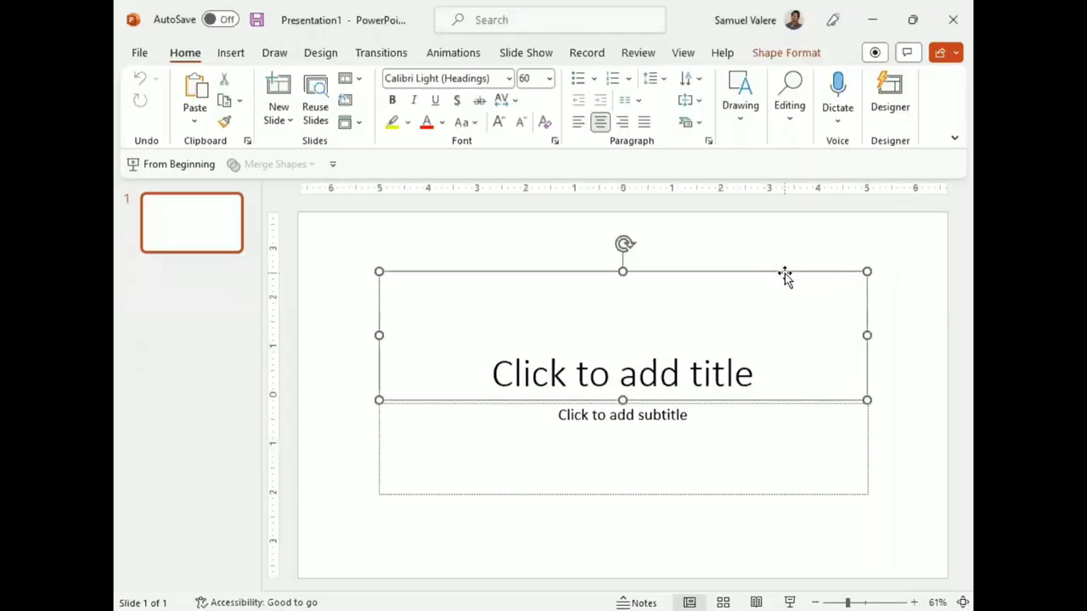
pyautogui.press('Delete')
pyautogui.click(707, 408)
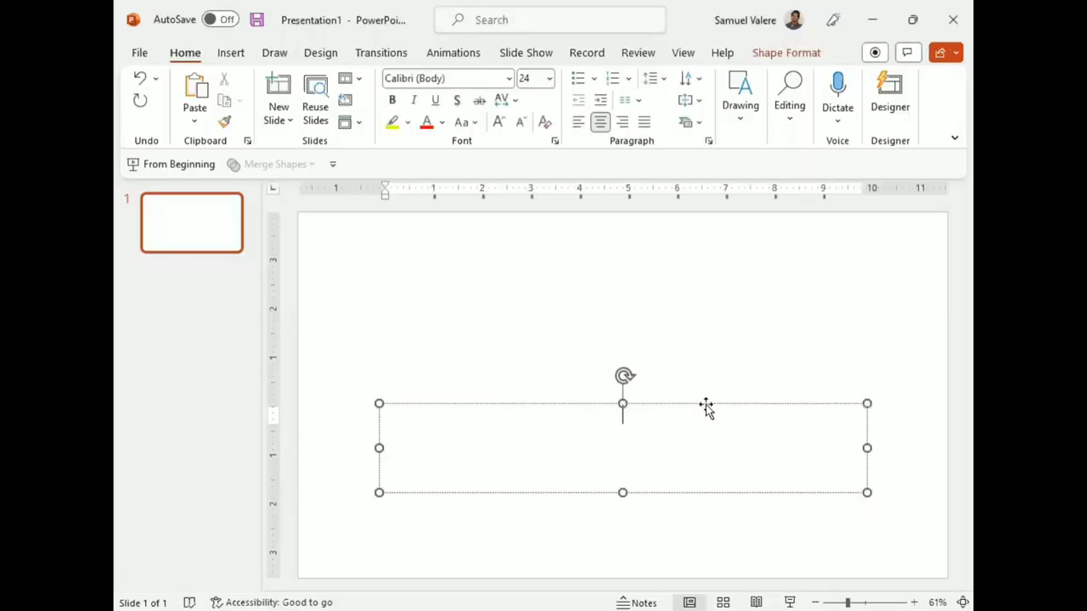
pyautogui.click(706, 405)
pyautogui.press('Delete')
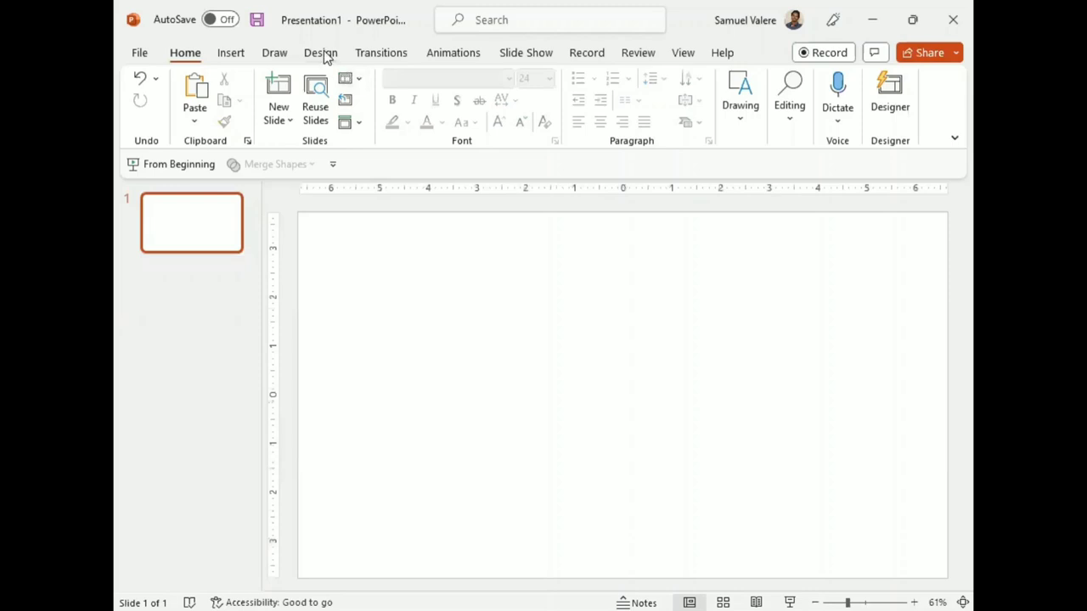
# Resize the slide to a custom 11 × 8.5 inch landscape page, maximizing content
pyautogui.click(323, 52)
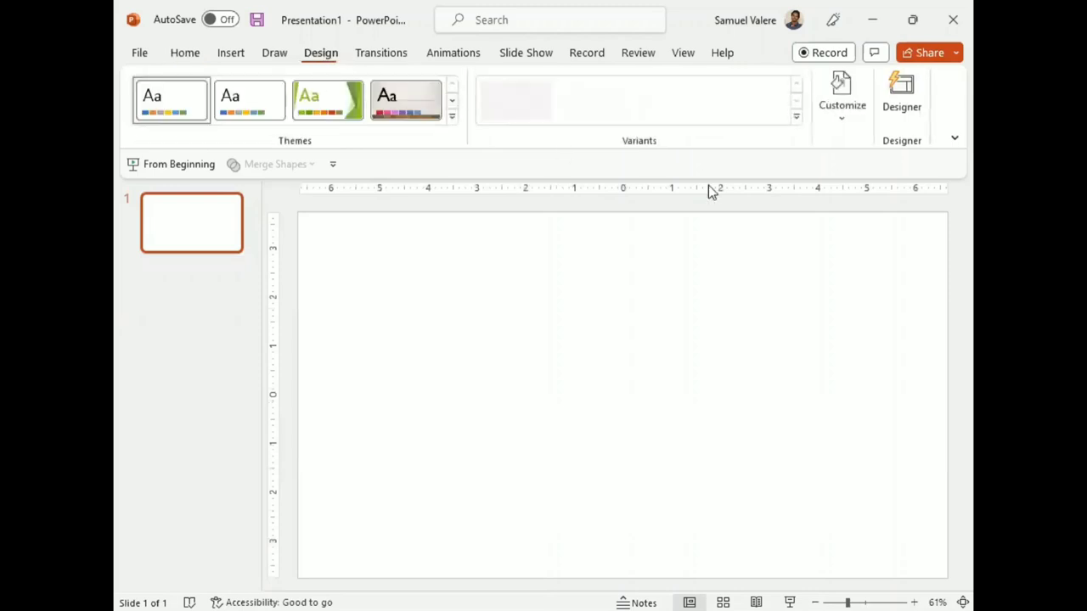
pyautogui.click(842, 119)
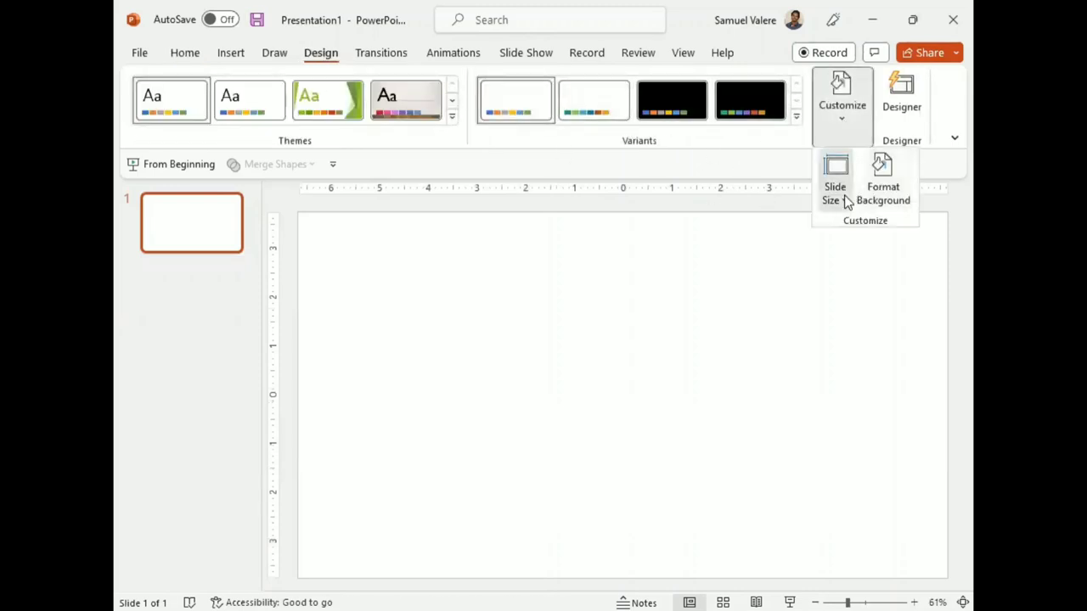
pyautogui.click(844, 202)
pyautogui.click(892, 310)
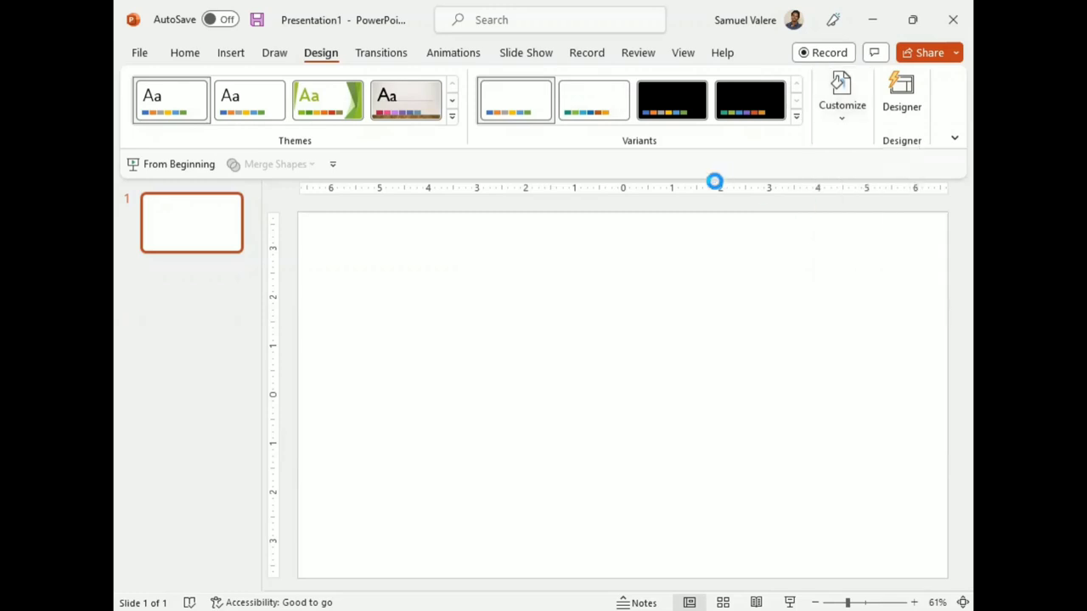
pyautogui.moveTo(431, 291); pyautogui.dragTo(399, 291)
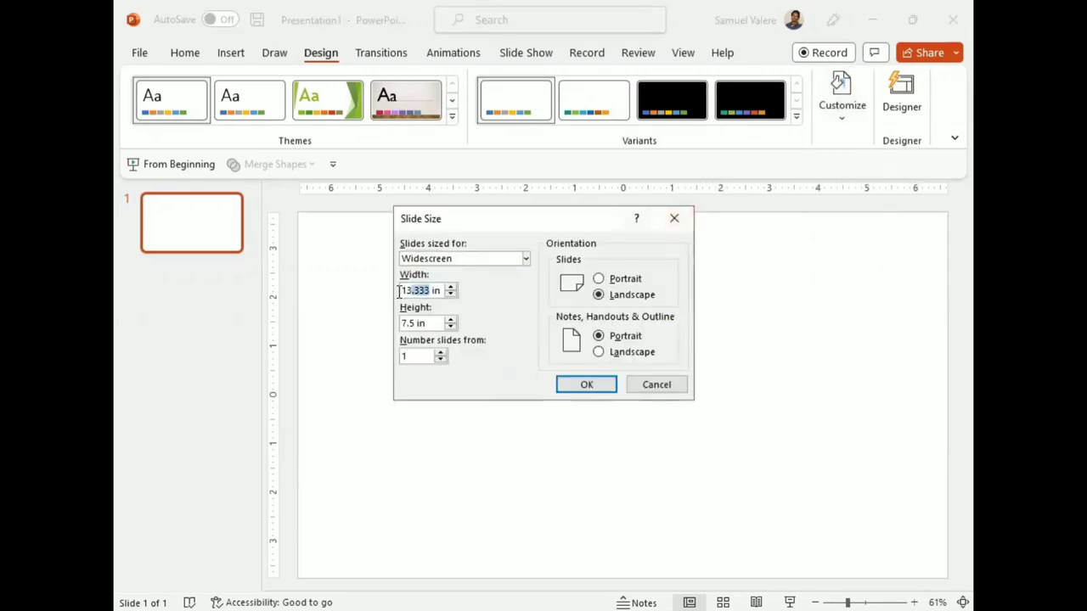
pyautogui.write('11')
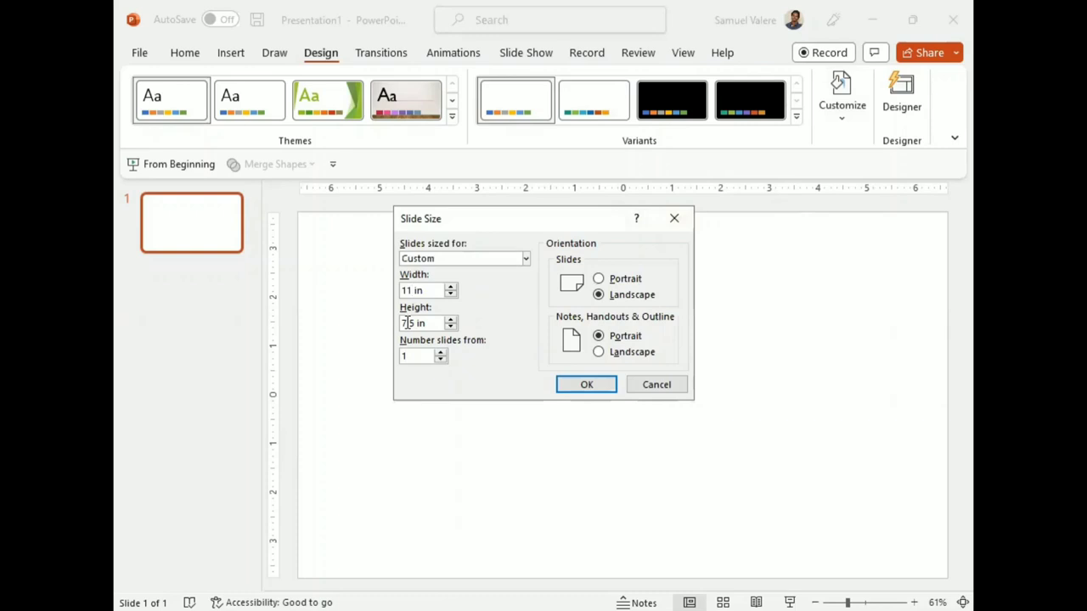
pyautogui.click(588, 386)
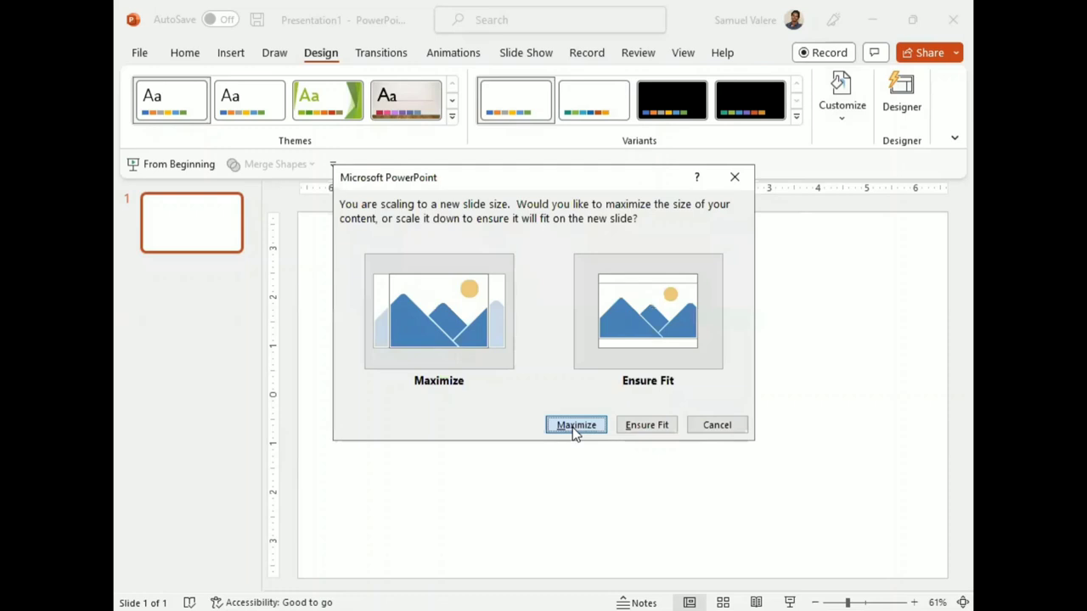
pyautogui.click(574, 427)
pyautogui.click(229, 54)
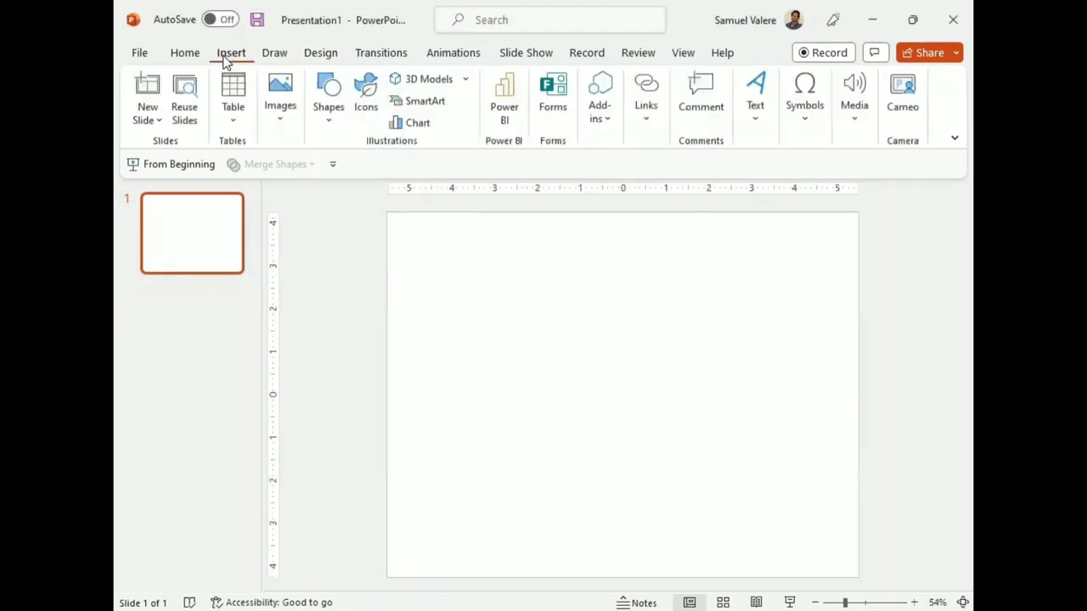
# Draw a large rectangle plus narrow side rectangles extending past its left and right edges
pyautogui.click(374, 166)
pyautogui.moveTo(457, 272); pyautogui.dragTo(794, 522)
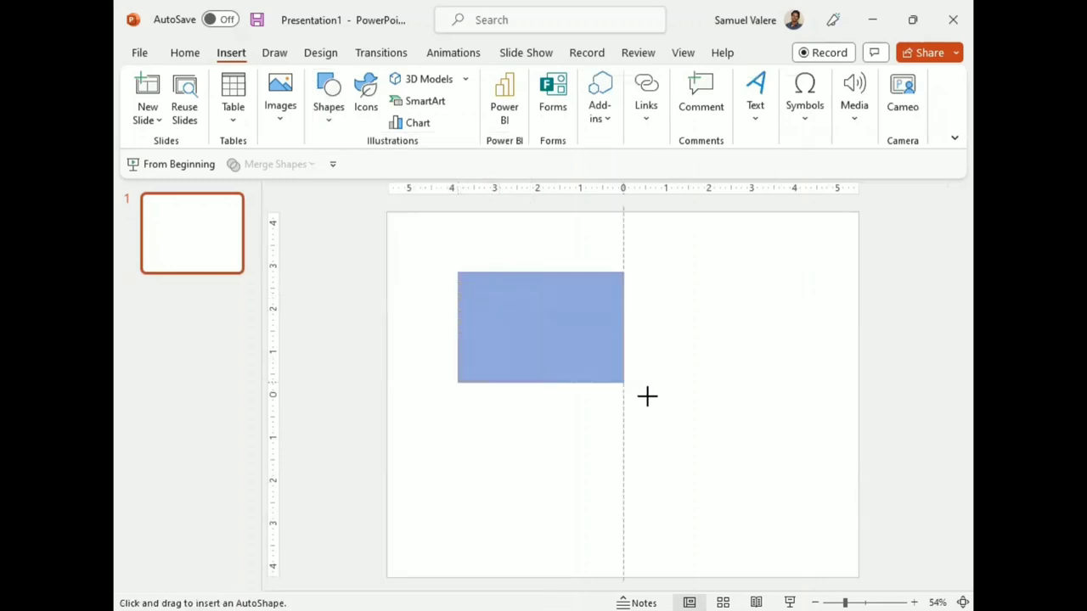
pyautogui.moveTo(676, 419); pyautogui.dragTo(674, 417)
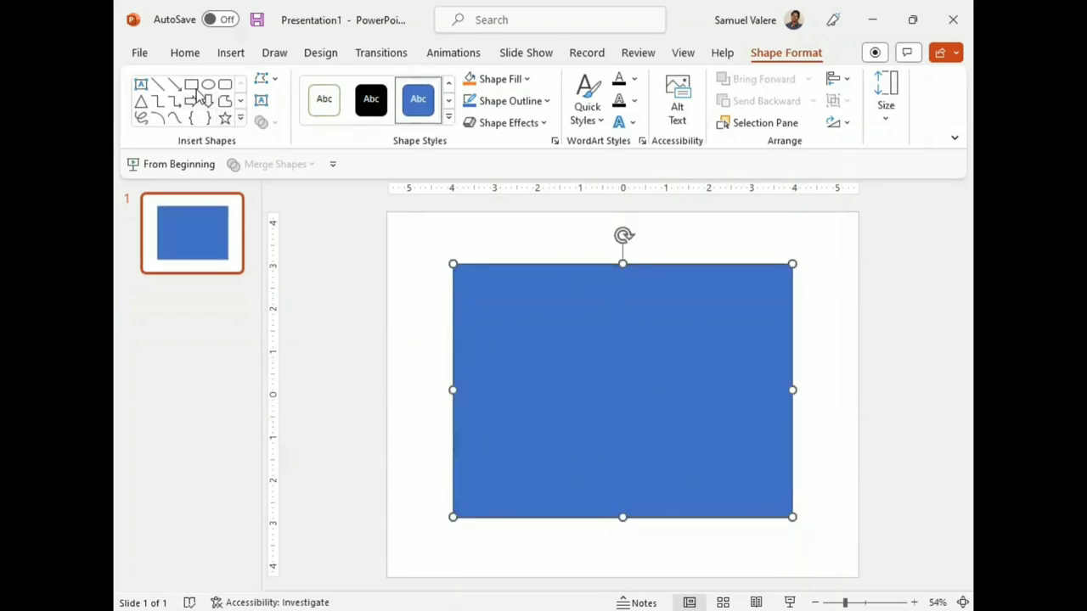
pyautogui.click(191, 85)
pyautogui.moveTo(425, 303)
pyautogui.mouseDown()
pyautogui.moveTo(466, 345)
pyautogui.moveTo(447, 328)
pyautogui.moveTo(442, 444)
pyautogui.mouseUp()
pyautogui.moveTo(427, 372)
pyautogui.mouseDown()
pyautogui.moveTo(449, 404)
pyautogui.moveTo(803, 390)
pyautogui.mouseUp()
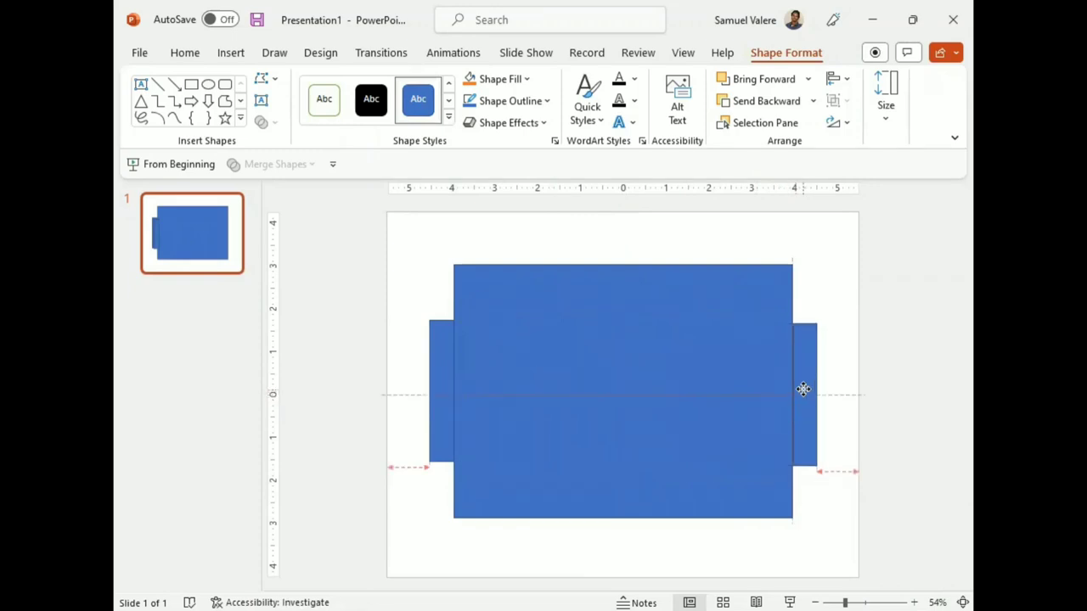
# Union the large rectangle and both side tabs into one merged shape
pyautogui.click(764, 384)
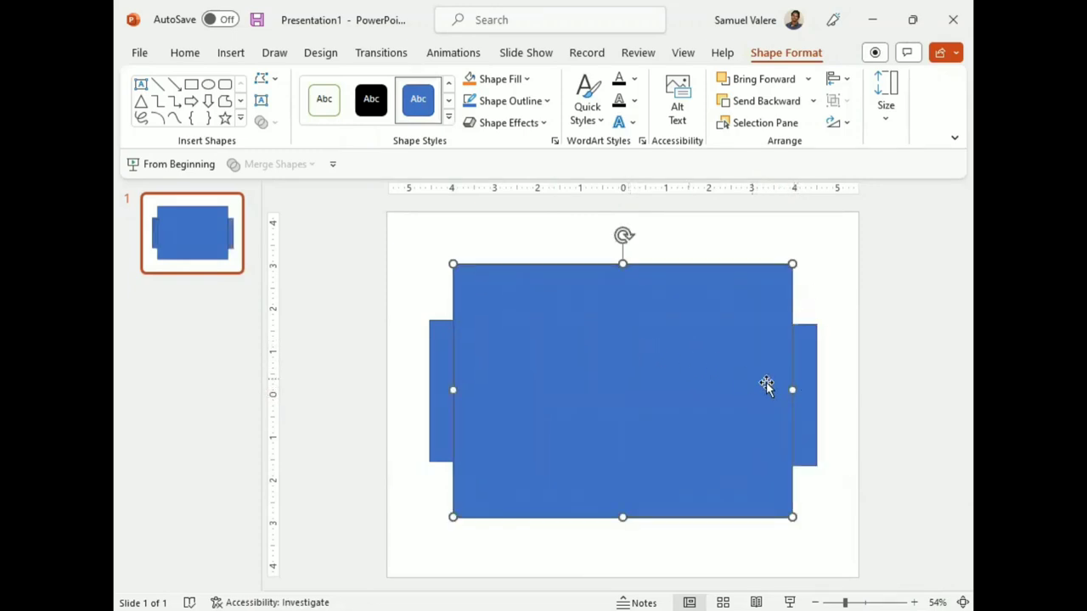
pyautogui.keyDown('shift'); pyautogui.click(806, 361); pyautogui.keyUp('shift')
pyautogui.keyDown('shift'); pyautogui.click(433, 369); pyautogui.keyUp('shift')
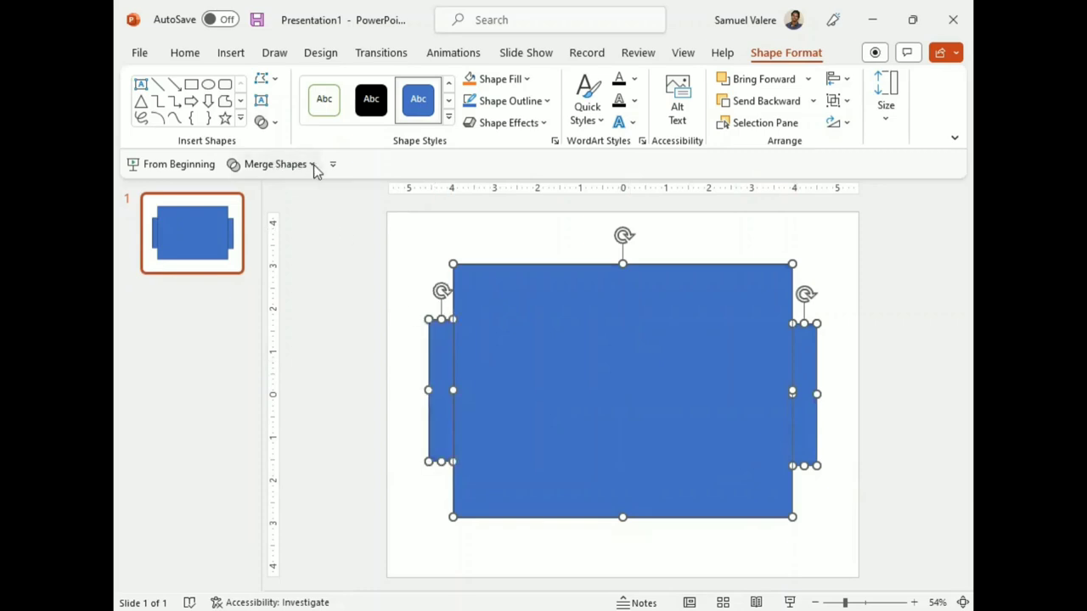
pyautogui.click(313, 164)
pyautogui.click(263, 189)
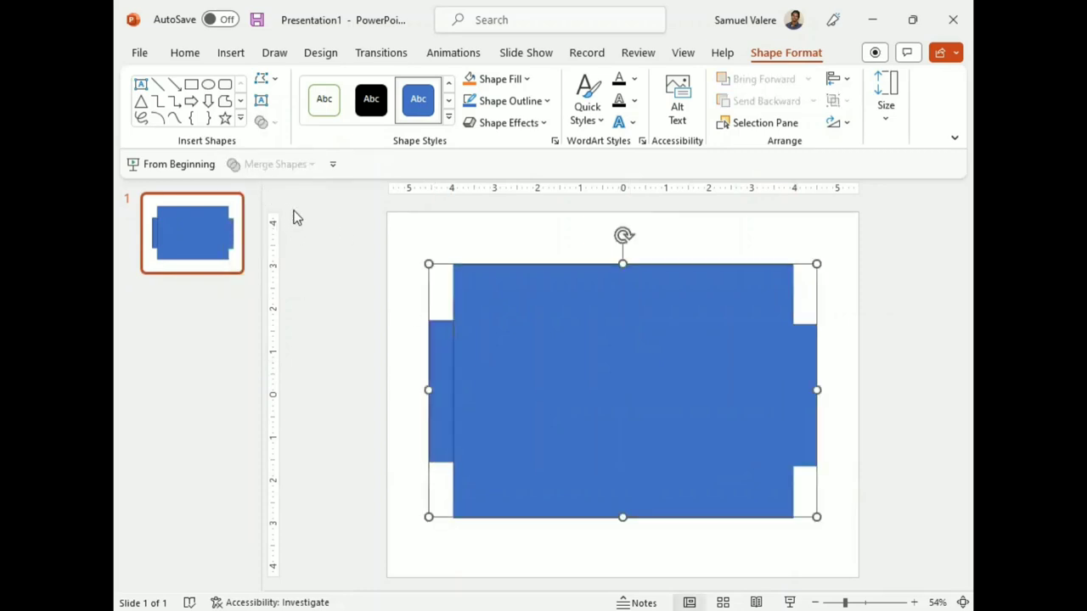
pyautogui.click(499, 254)
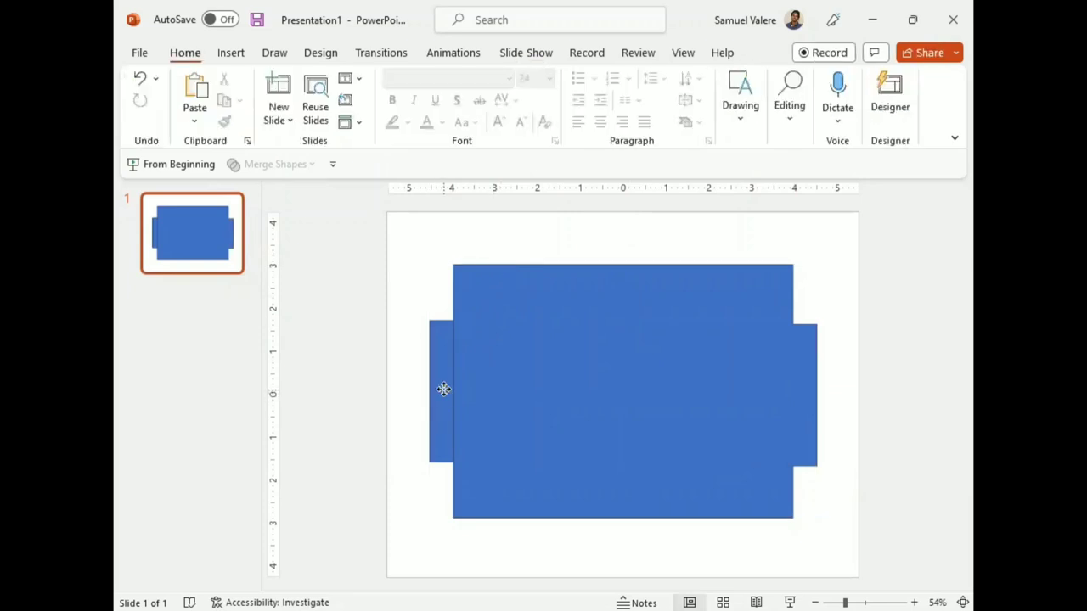
pyautogui.click(443, 389)
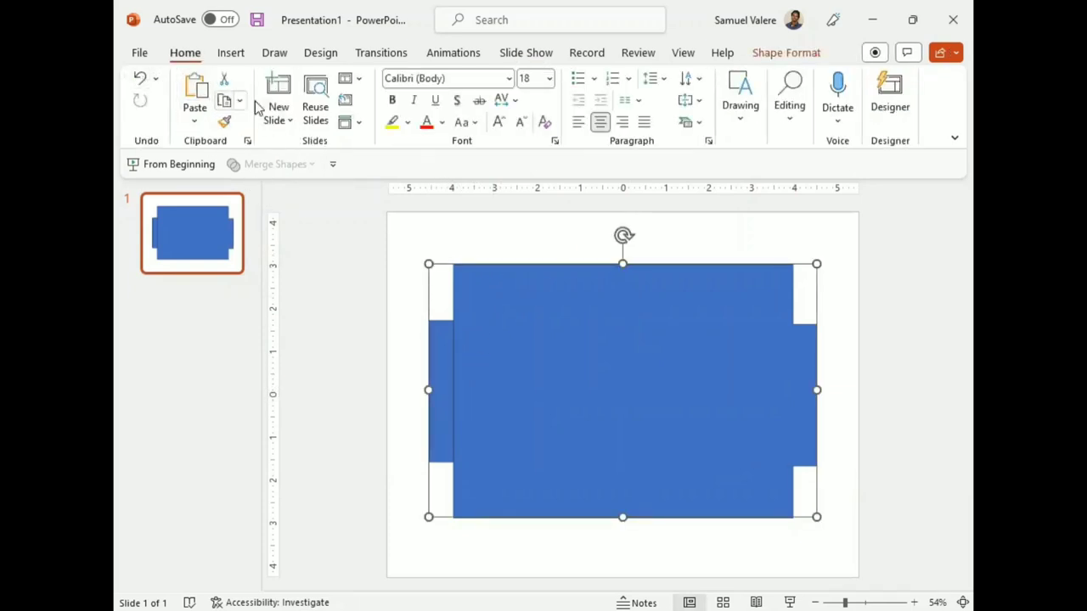
# Draw a small ellipse above the shape with a thin rectangle overlapping its middle
pyautogui.click(229, 55)
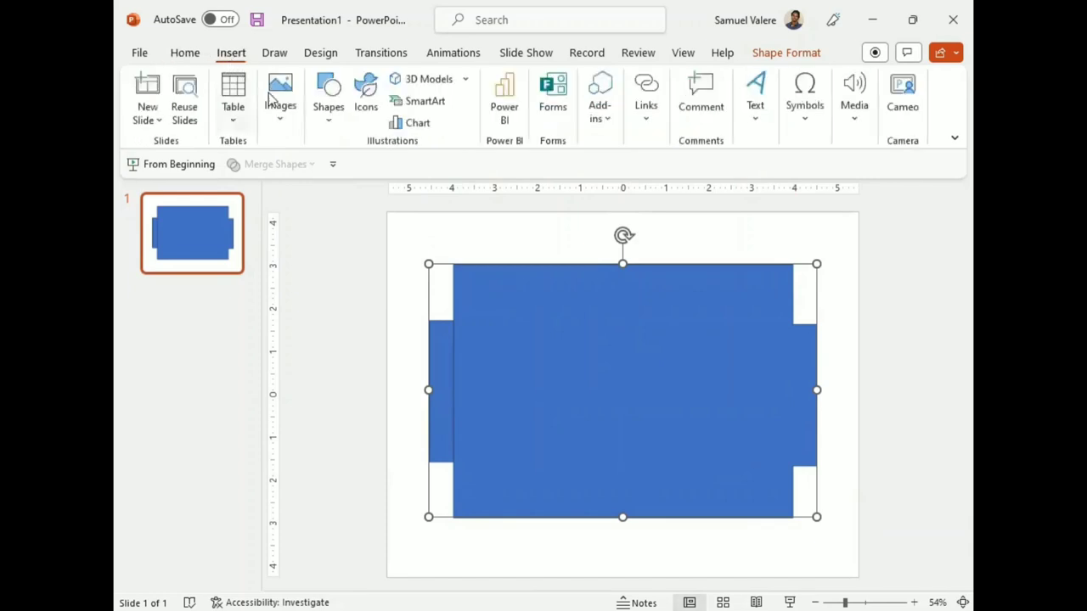
pyautogui.click(328, 97)
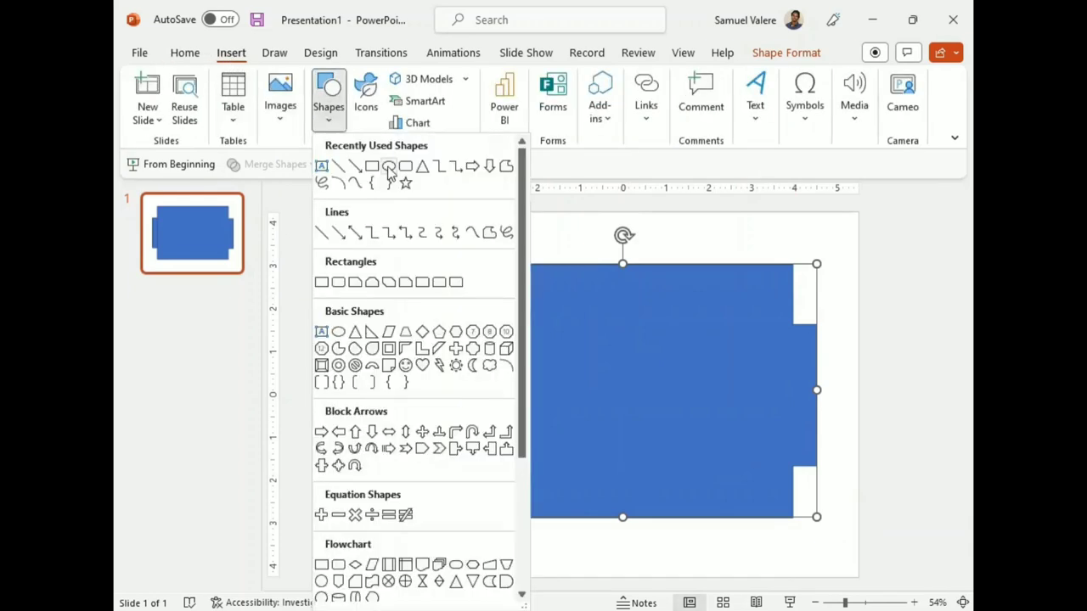
pyautogui.click(391, 170)
pyautogui.moveTo(535, 225); pyautogui.dragTo(644, 261)
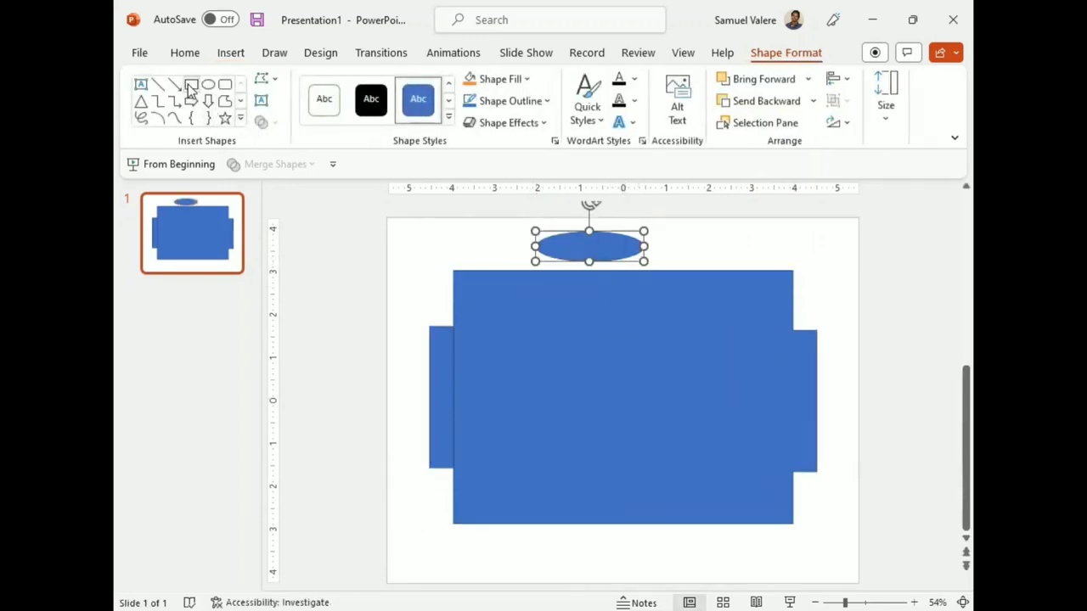
pyautogui.click(192, 87)
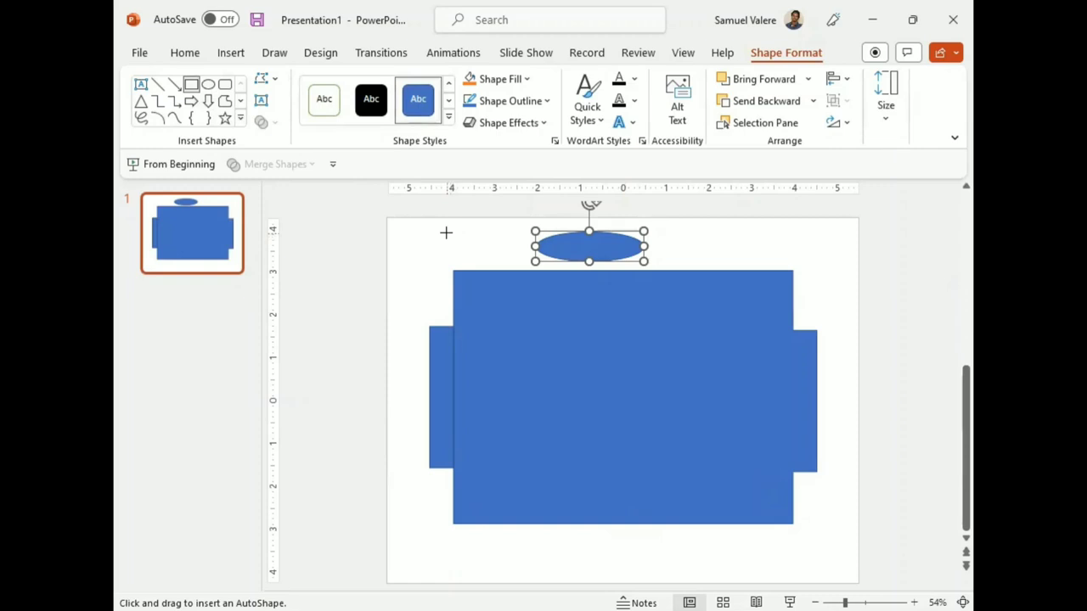
pyautogui.moveTo(445, 232); pyautogui.dragTo(583, 249)
pyautogui.moveTo(507, 241); pyautogui.dragTo(578, 247)
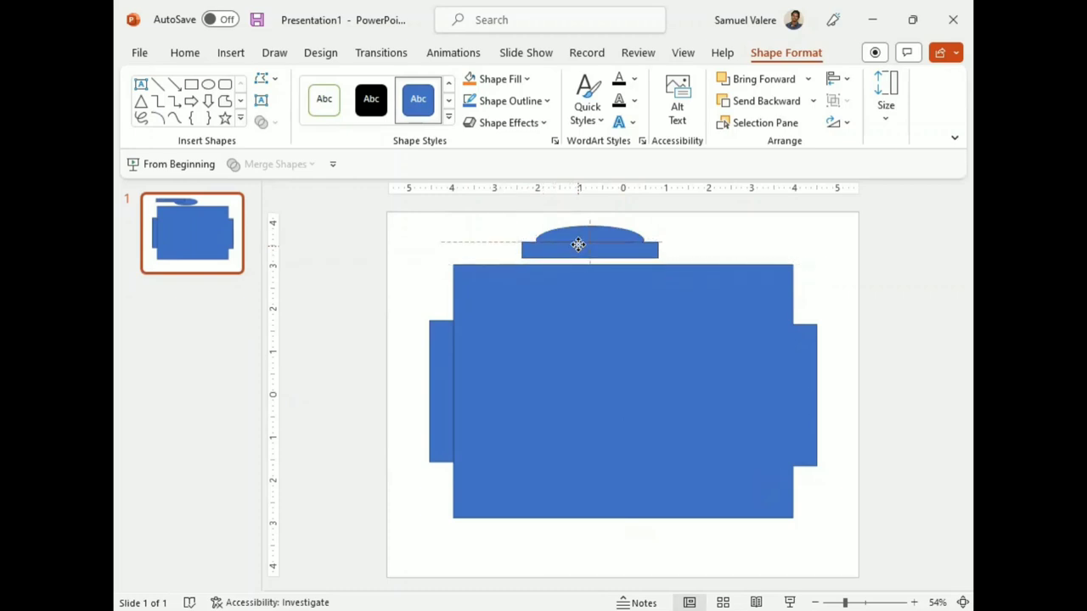
pyautogui.moveTo(577, 245); pyautogui.dragTo(577, 242)
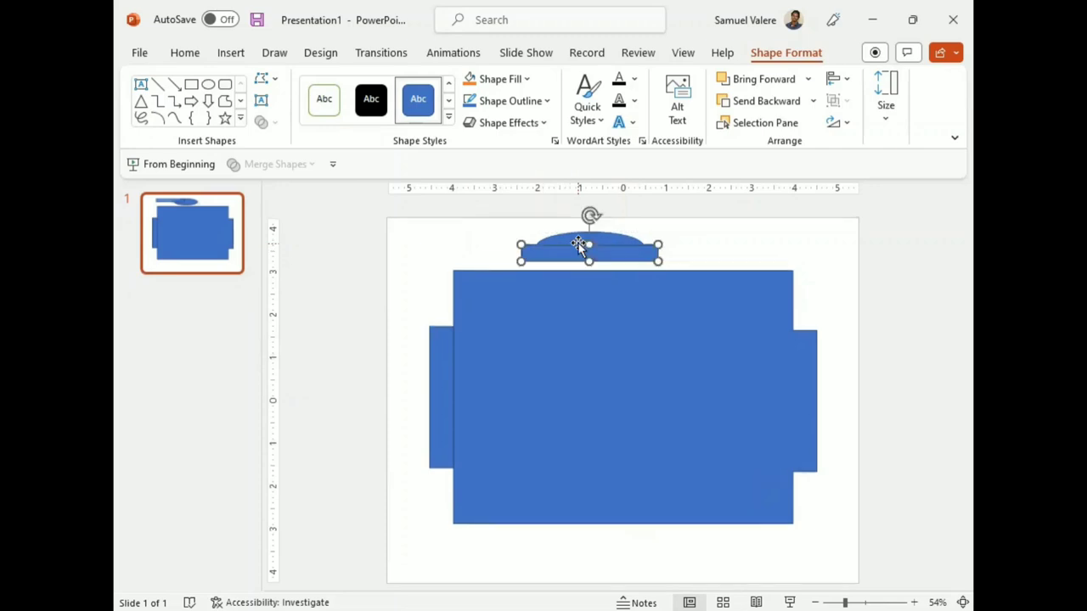
# Fragment the ellipse and rectangle, delete the rectangle pieces, and move the lower half down
pyautogui.keyDown('shift'); pyautogui.click(576, 235); pyautogui.keyUp('shift')
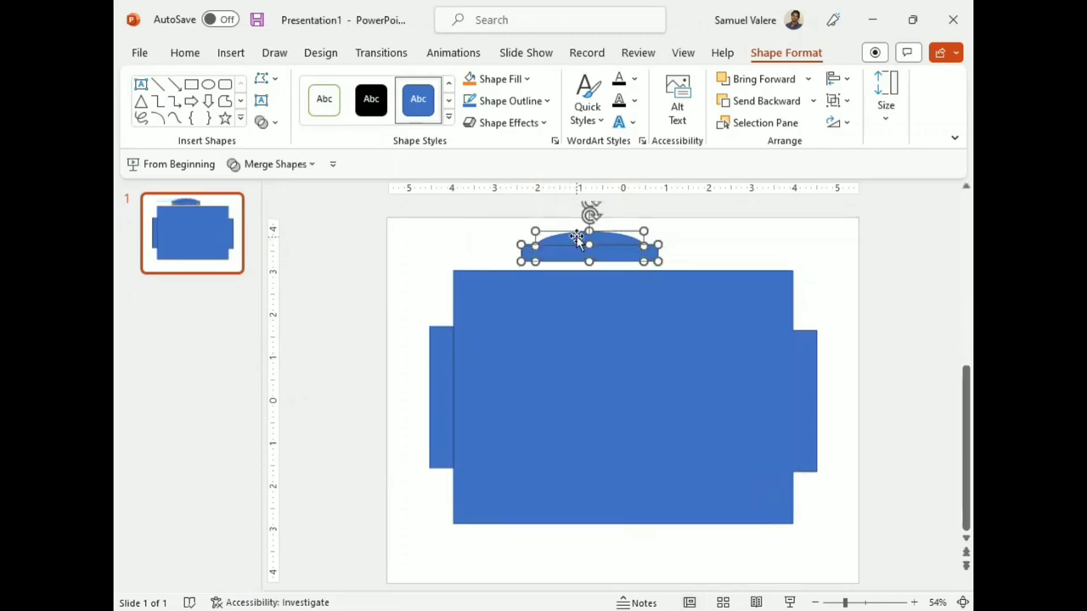
pyautogui.click(268, 122)
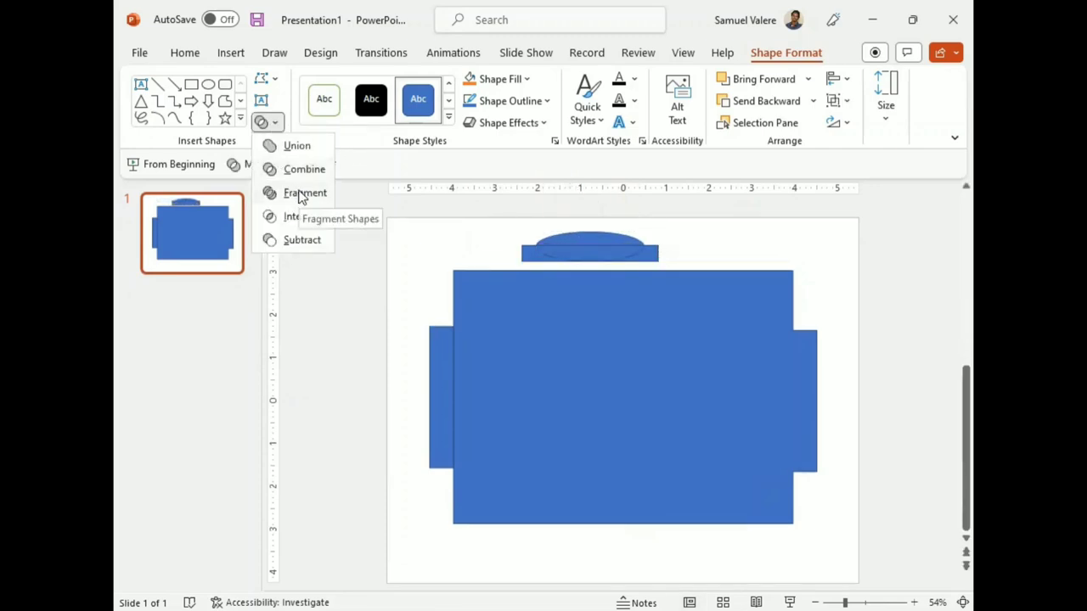
pyautogui.click(301, 193)
pyautogui.click(650, 248)
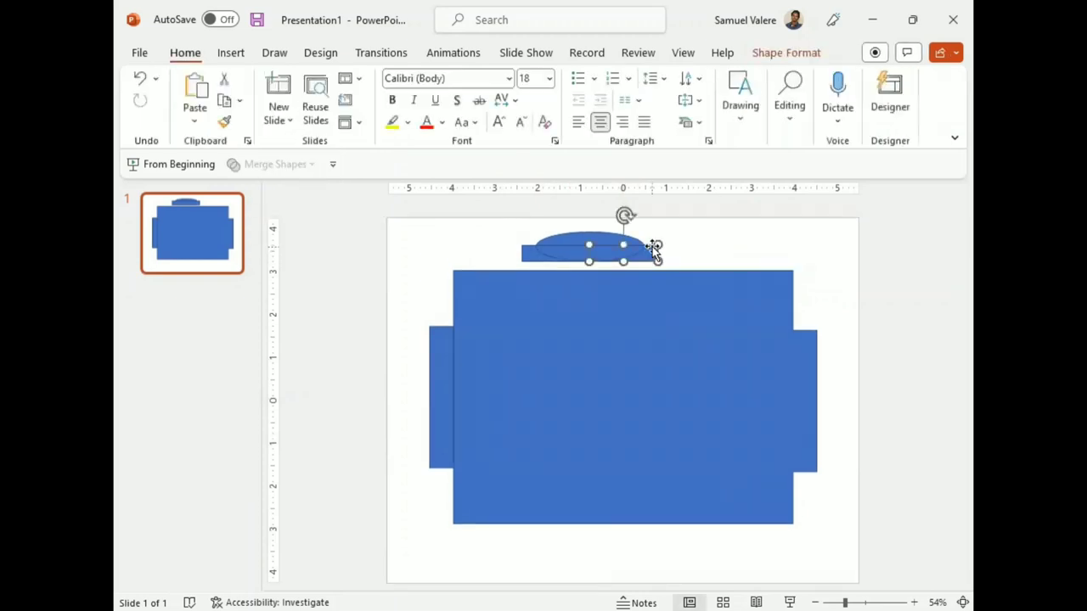
pyautogui.press('Delete')
pyautogui.click(529, 246)
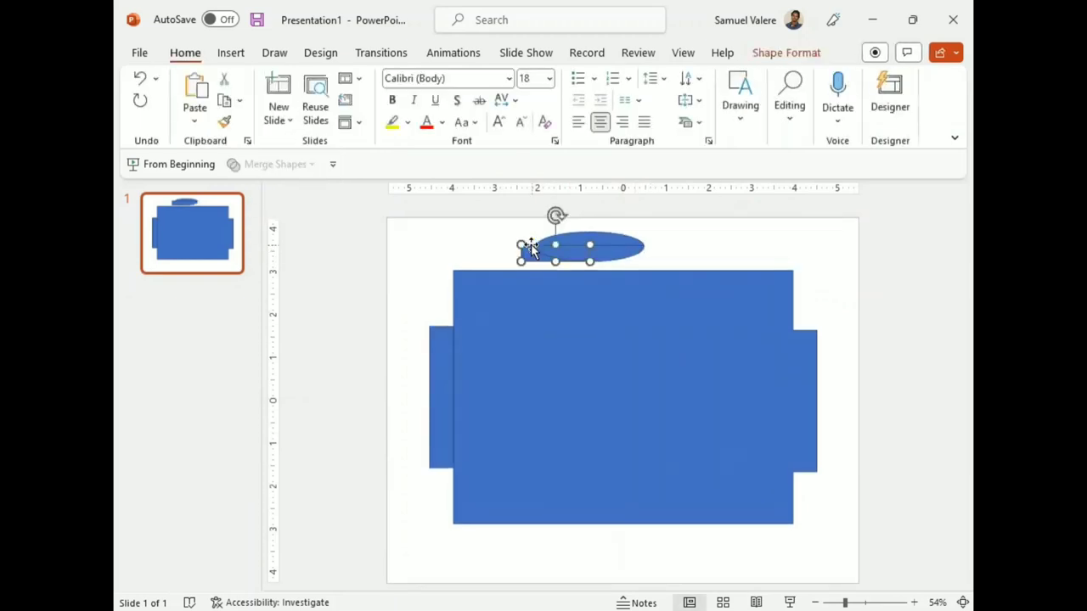
pyautogui.press('Delete')
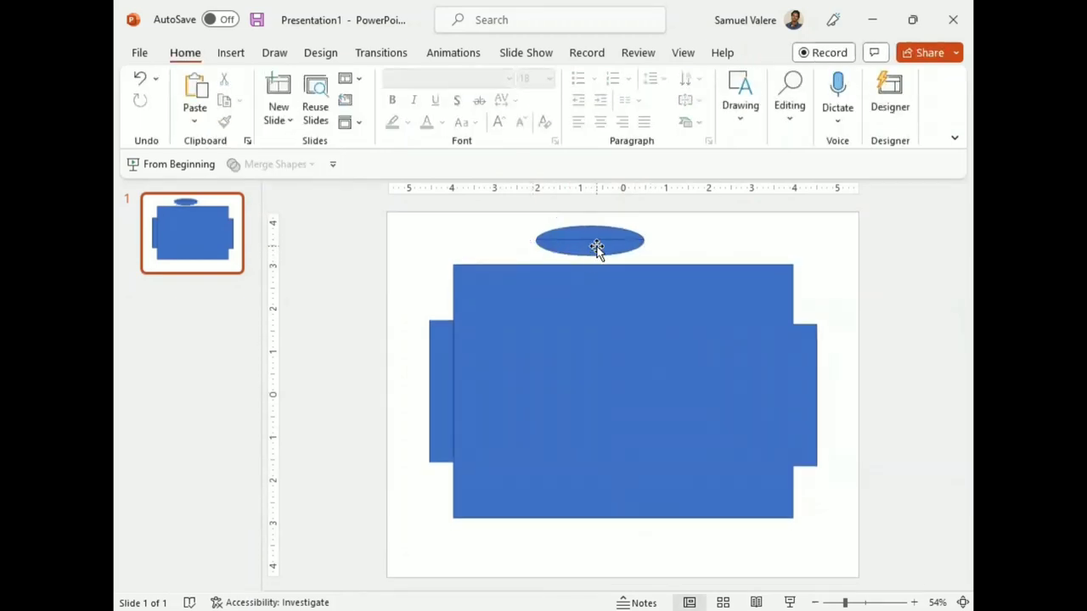
pyautogui.moveTo(595, 248); pyautogui.dragTo(625, 528)
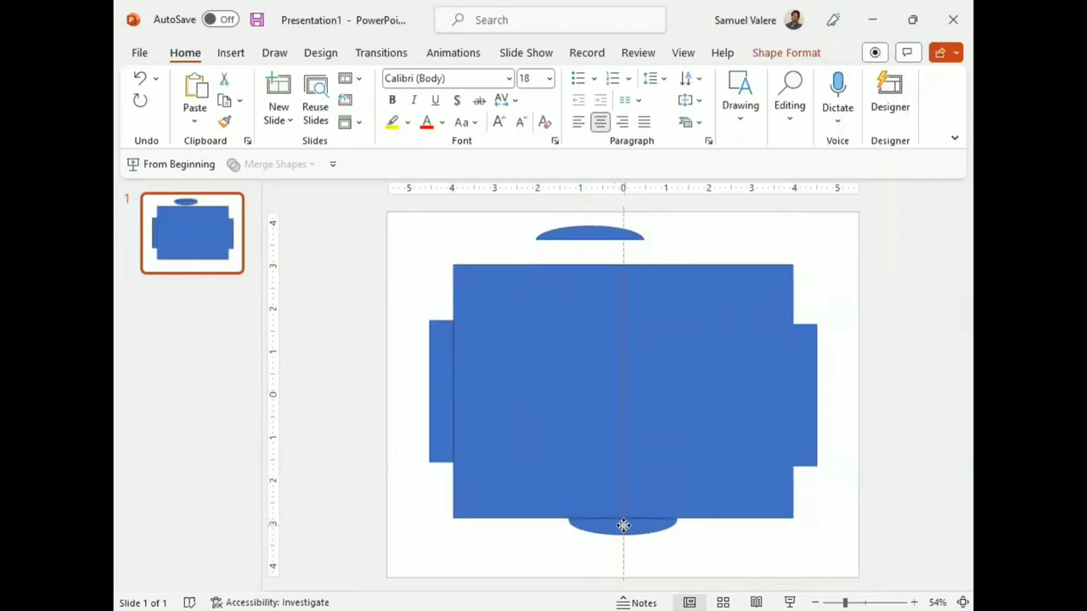
# Centre the top half-ellipse on the rectangle's top edge and send both halves behind it
pyautogui.moveTo(599, 233); pyautogui.dragTo(630, 255)
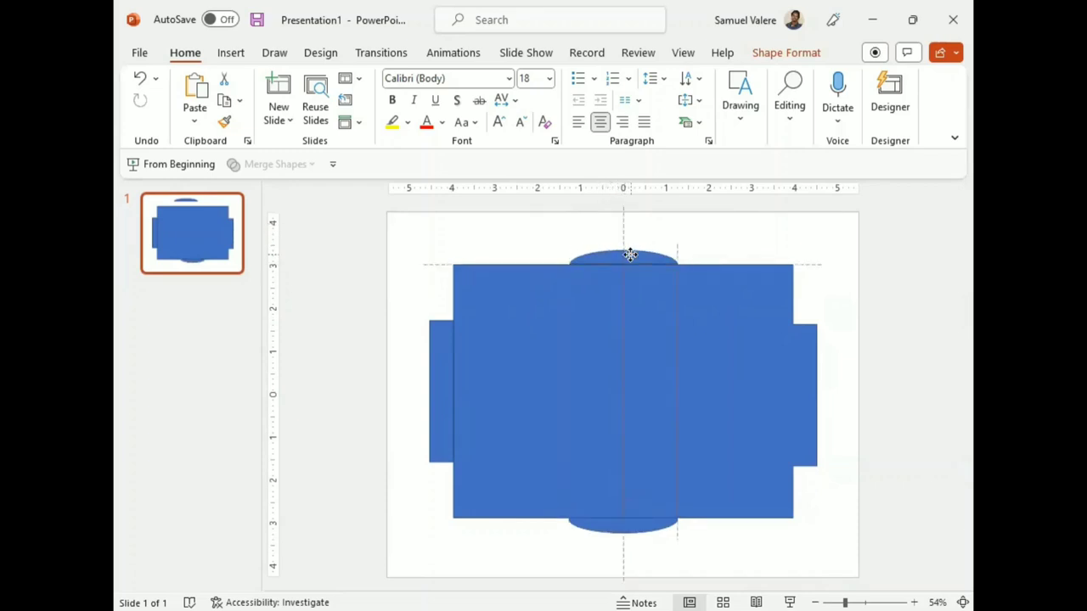
pyautogui.moveTo(632, 255); pyautogui.dragTo(632, 256)
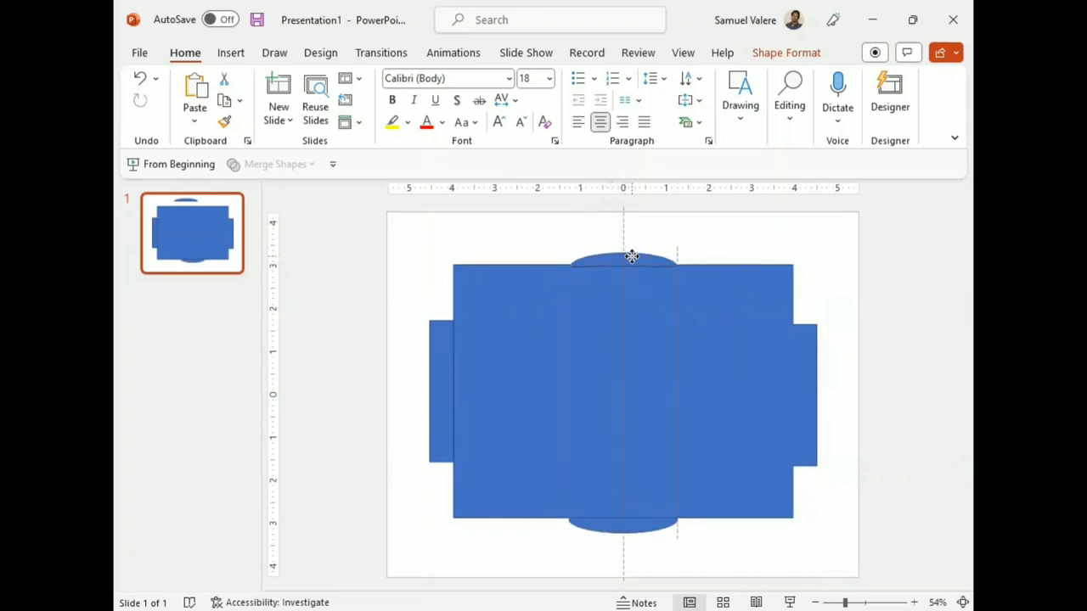
pyautogui.keyDown('shift'); pyautogui.click(628, 524); pyautogui.keyUp('shift')
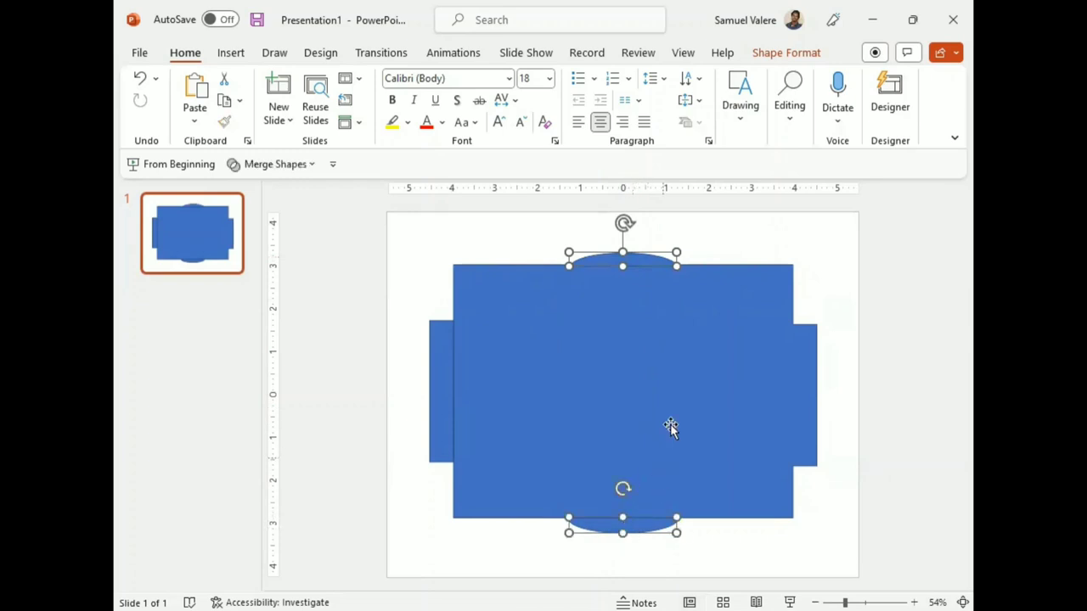
pyautogui.keyDown('shift'); pyautogui.click(682, 379); pyautogui.keyUp('shift')
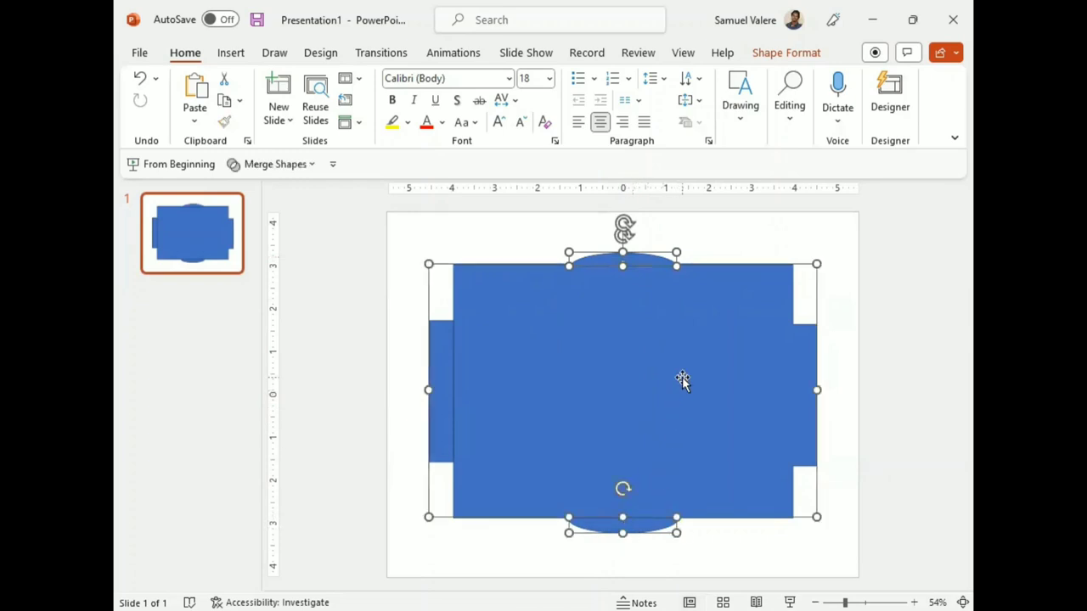
pyautogui.click(717, 251)
pyautogui.click(637, 259)
pyautogui.keyDown('shift'); pyautogui.click(621, 529); pyautogui.keyUp('shift')
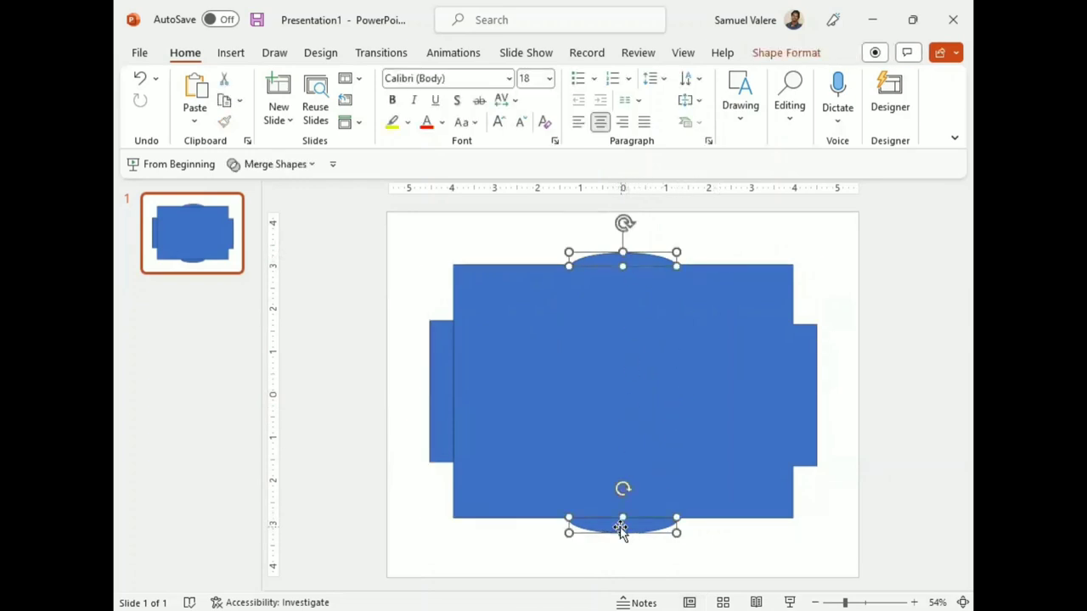
pyautogui.click(773, 52)
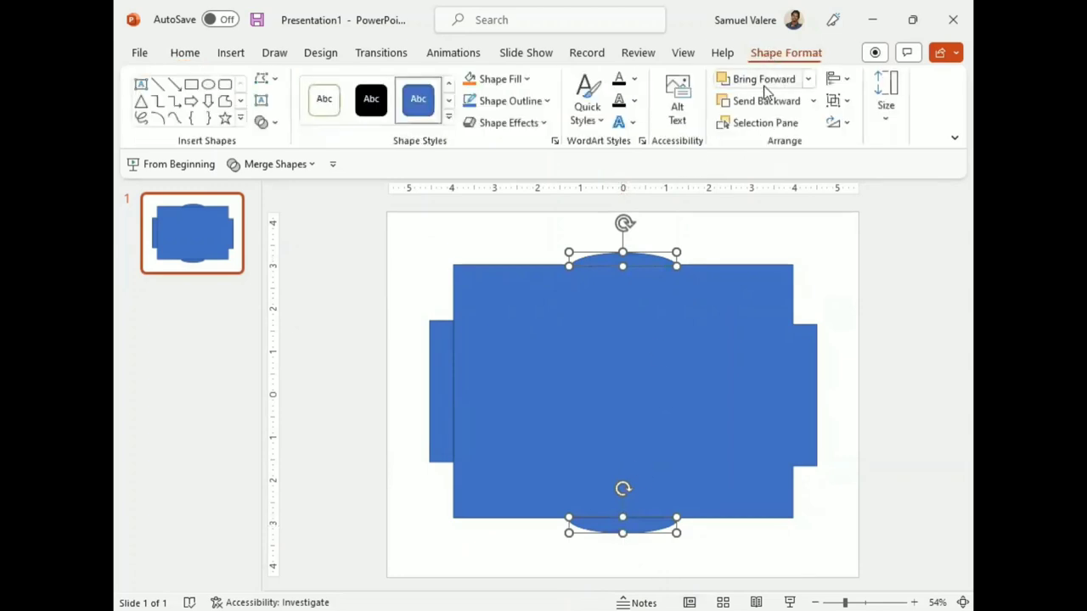
pyautogui.click(764, 103)
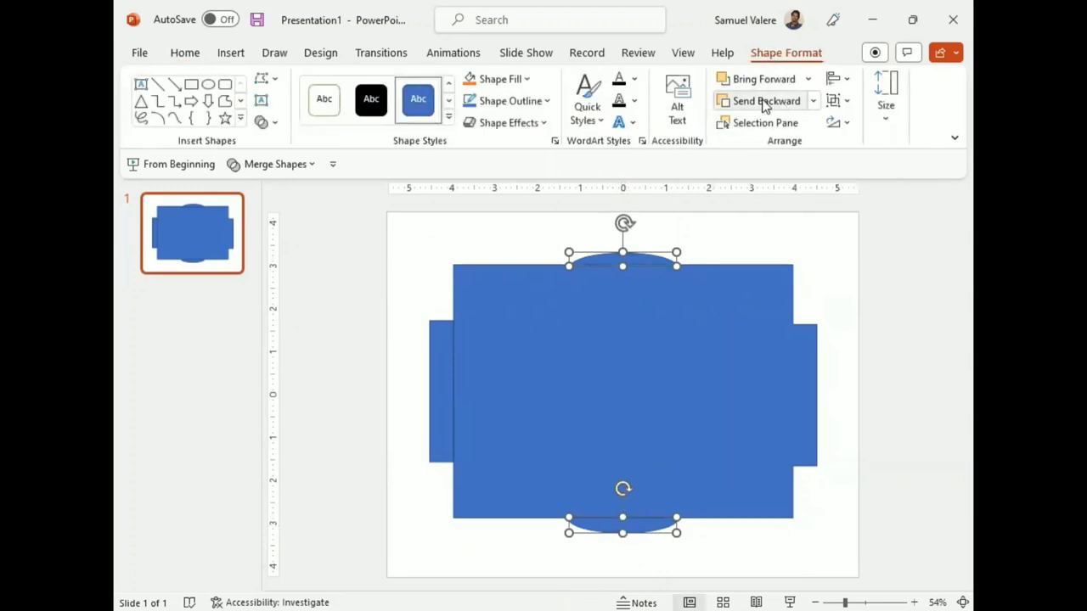
pyautogui.click(764, 102)
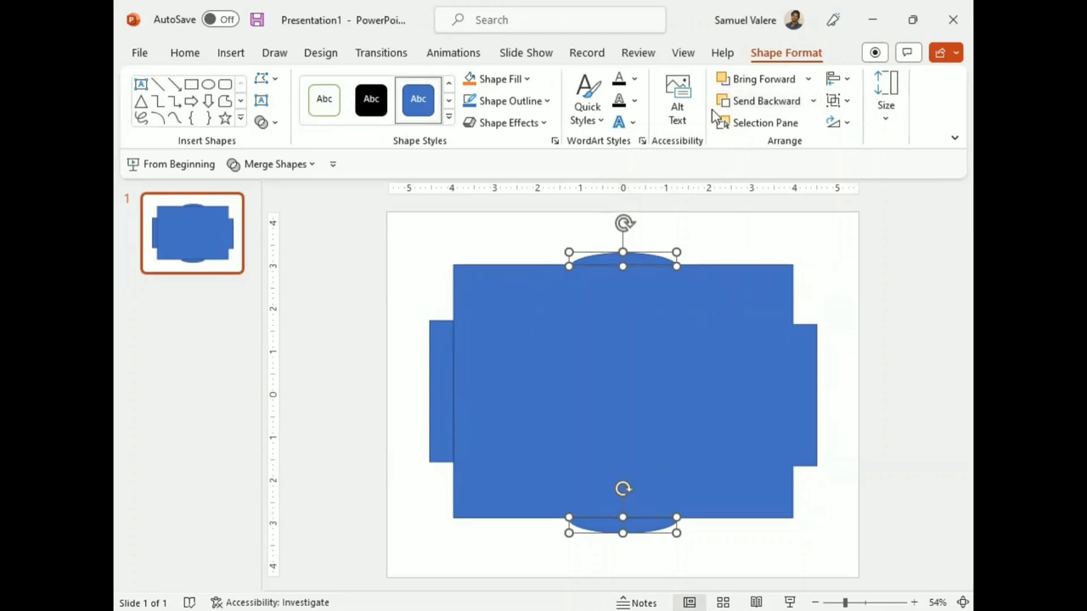
pyautogui.keyDown('shift'); pyautogui.click(626, 401); pyautogui.keyUp('shift')
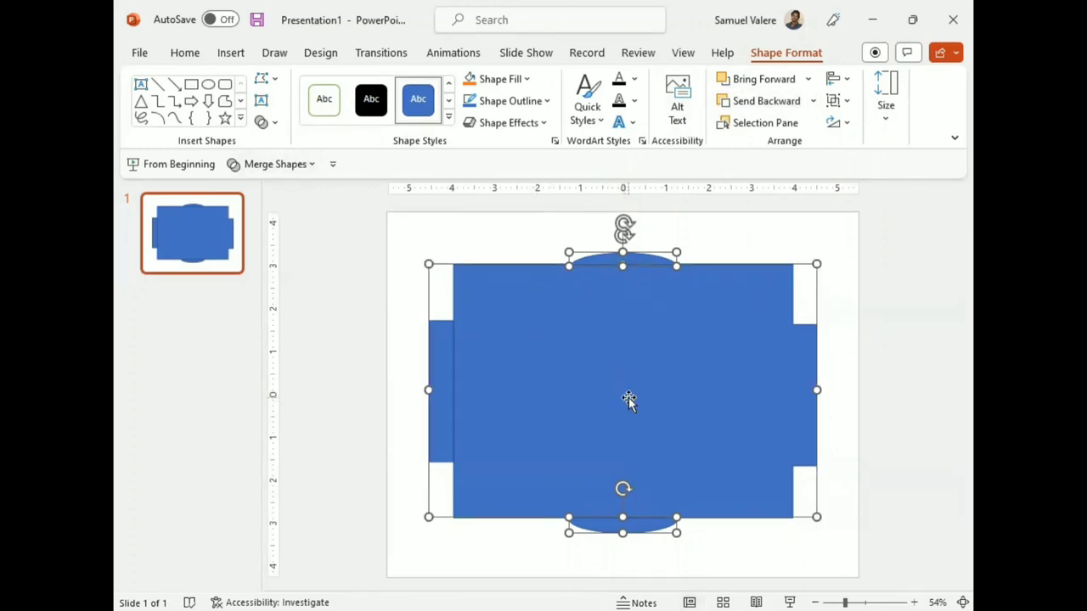
# Union the half-ellipses with the tabbed rectangle and give the result a 10 pt outline
pyautogui.click(275, 123)
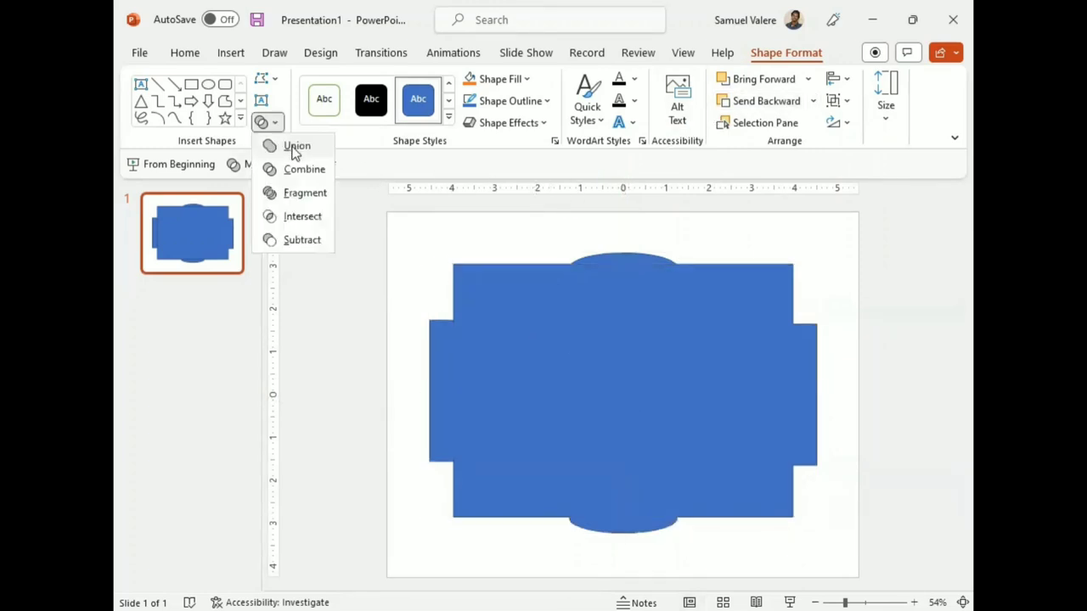
pyautogui.click(293, 146)
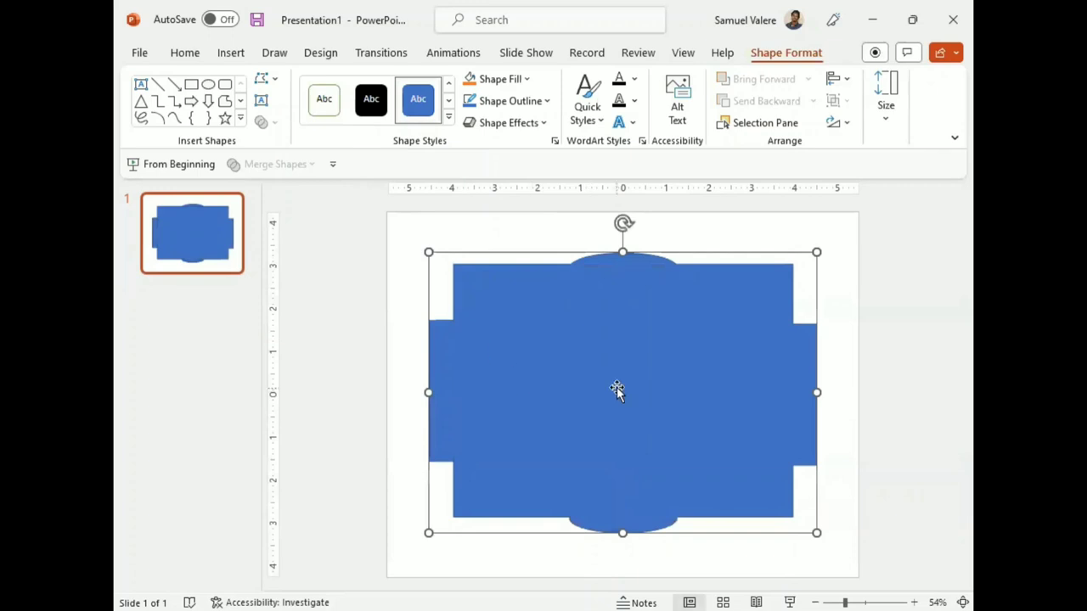
pyautogui.click(548, 101)
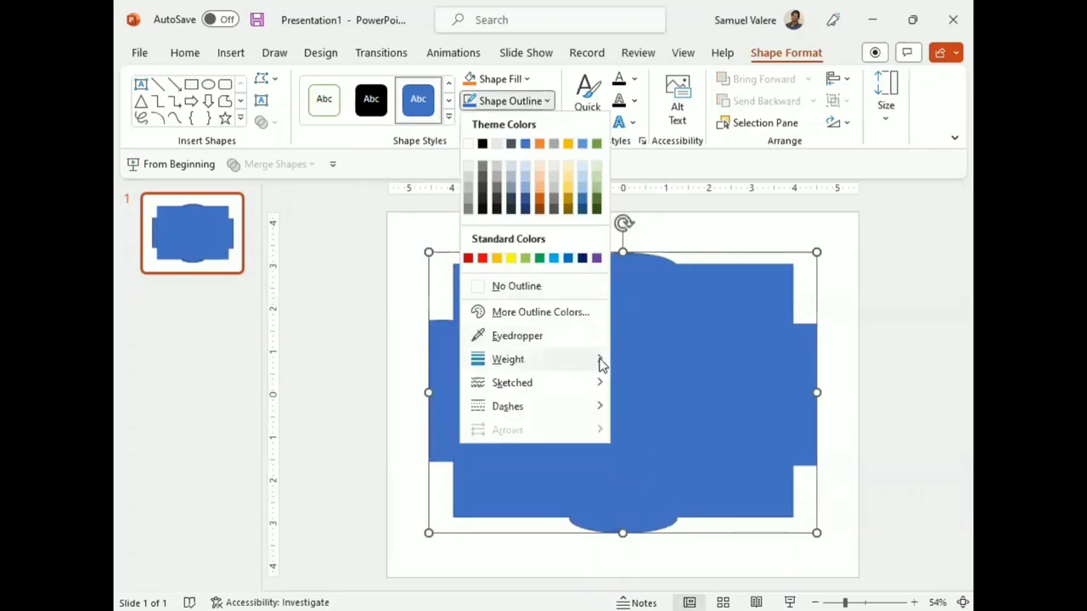
pyautogui.moveTo(600, 364)
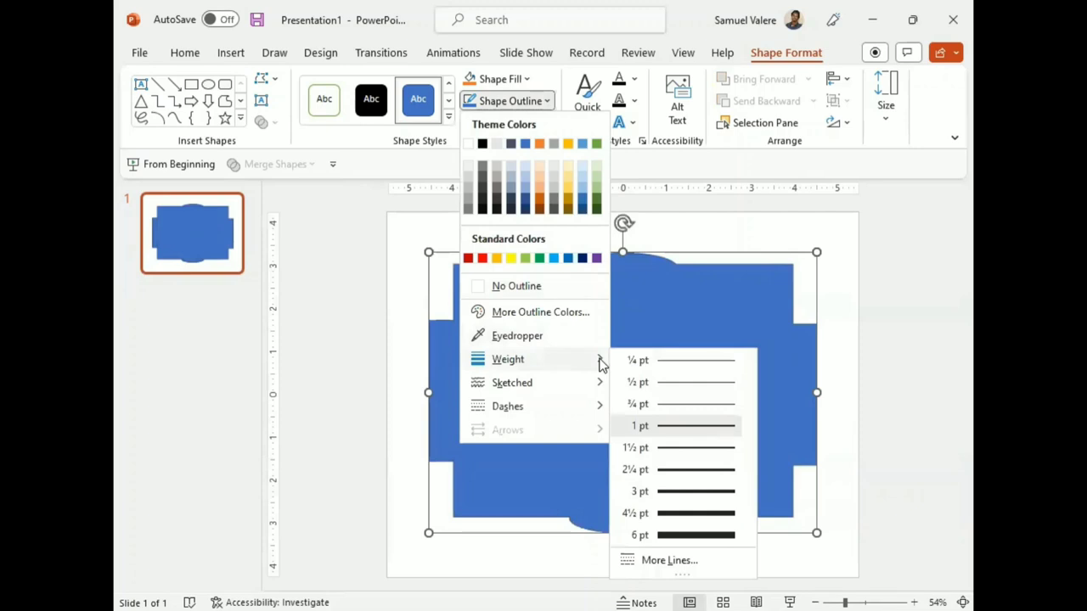
pyautogui.click(669, 561)
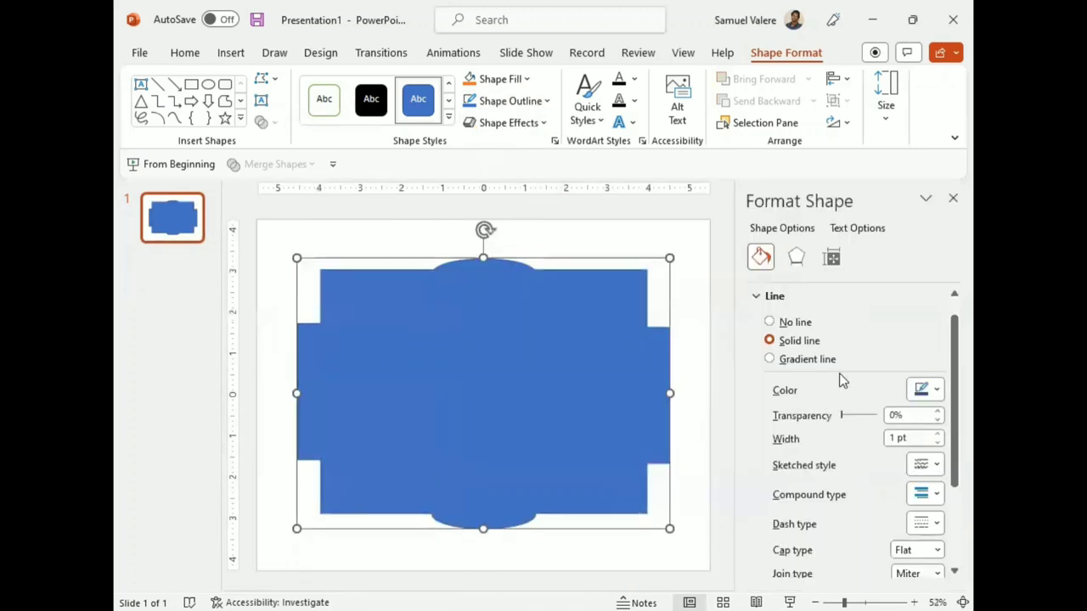
pyautogui.click(898, 438)
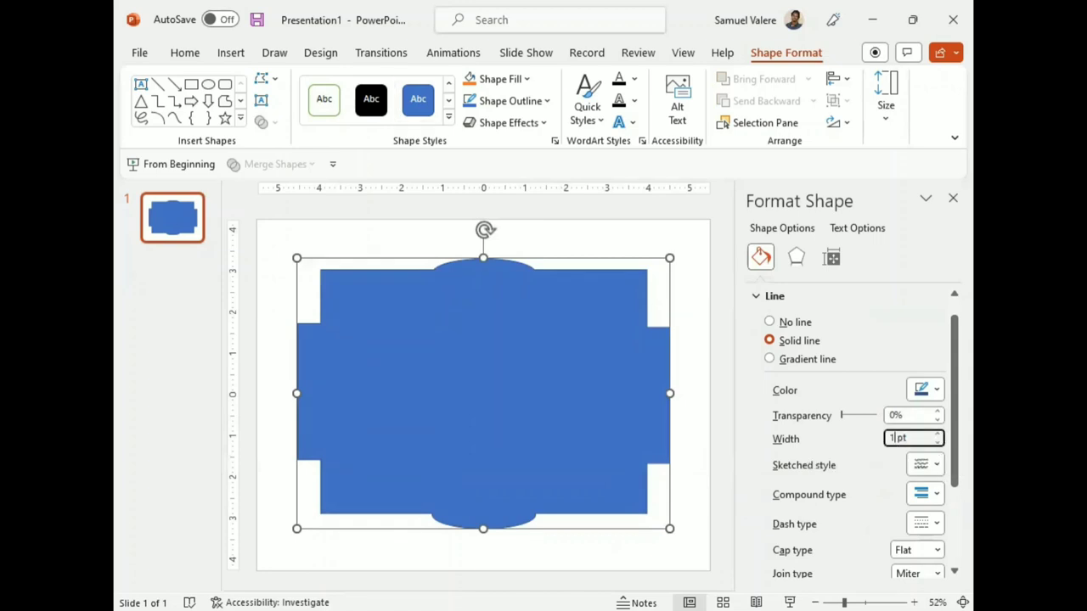
pyautogui.write('0')
pyautogui.press('Escape')
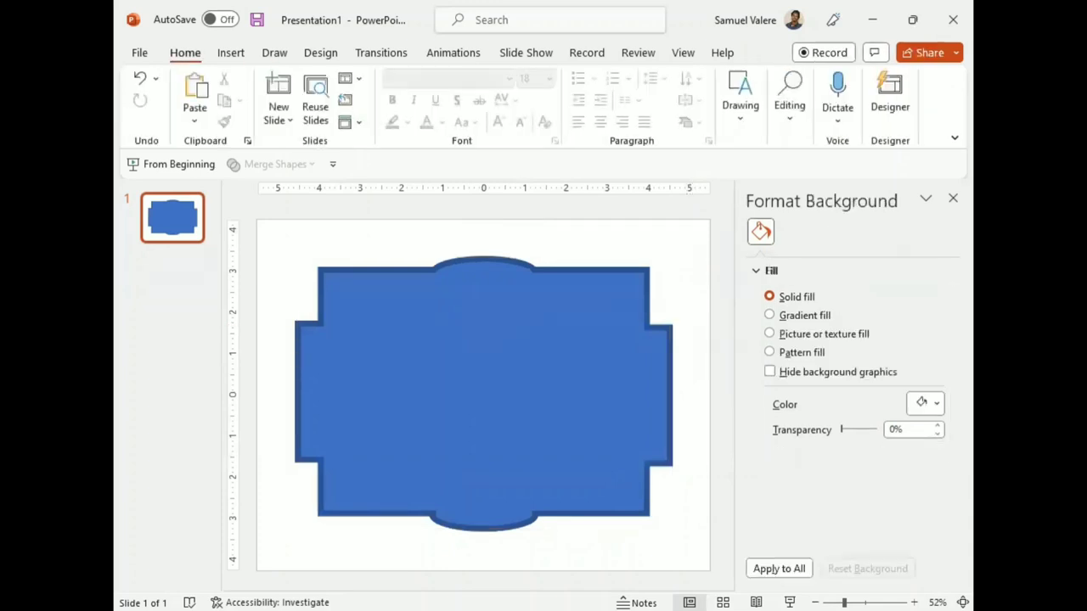
pyautogui.click(952, 201)
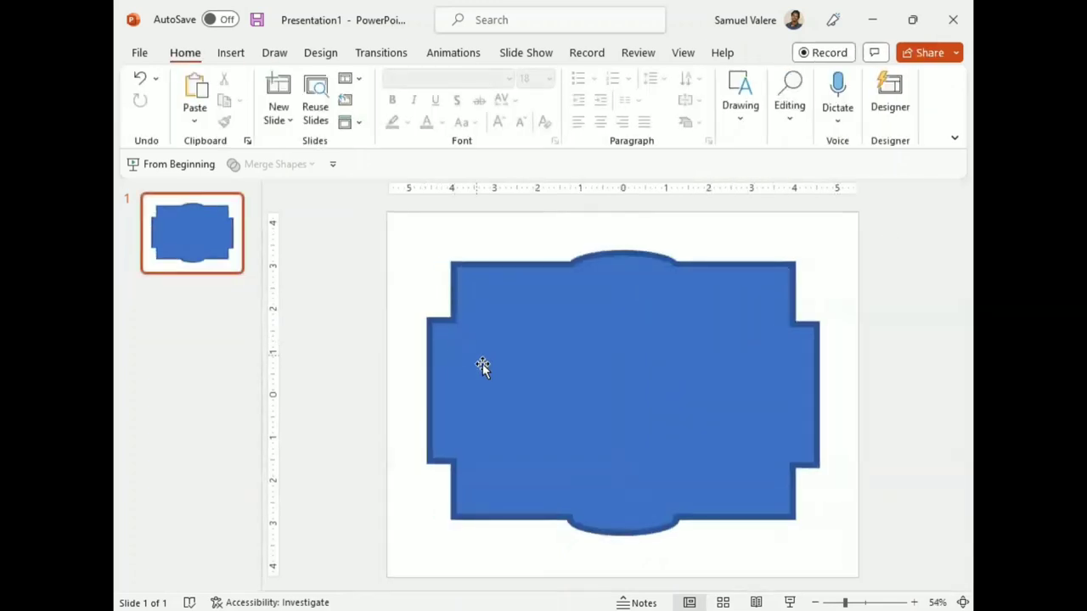
pyautogui.click(611, 363)
pyautogui.click(768, 54)
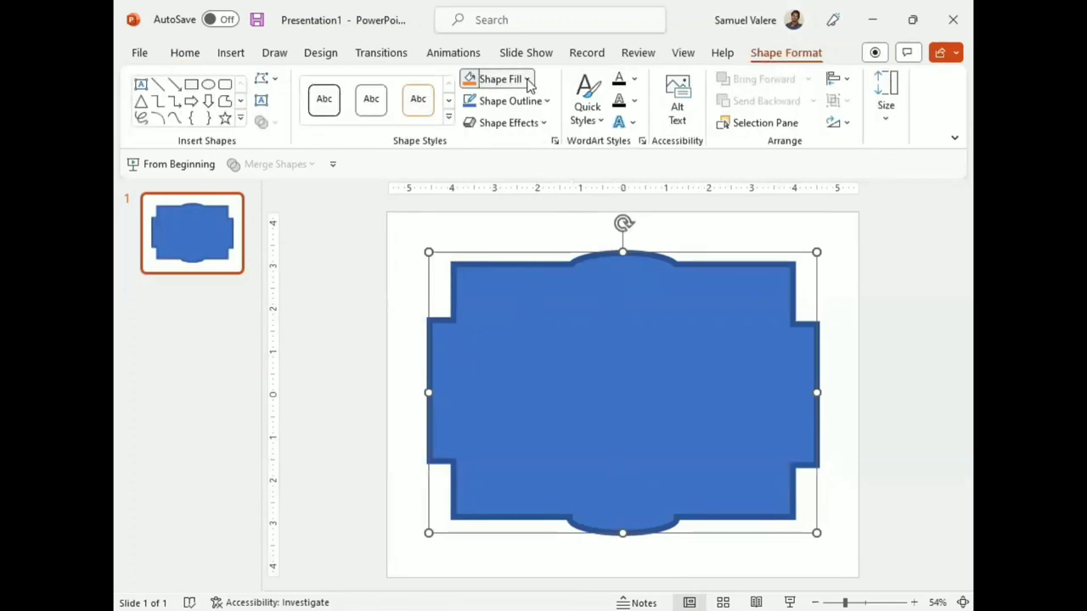
# Fill the frame white and change its outline to custom pink #FB7DF2
pyautogui.click(525, 80)
pyautogui.click(467, 123)
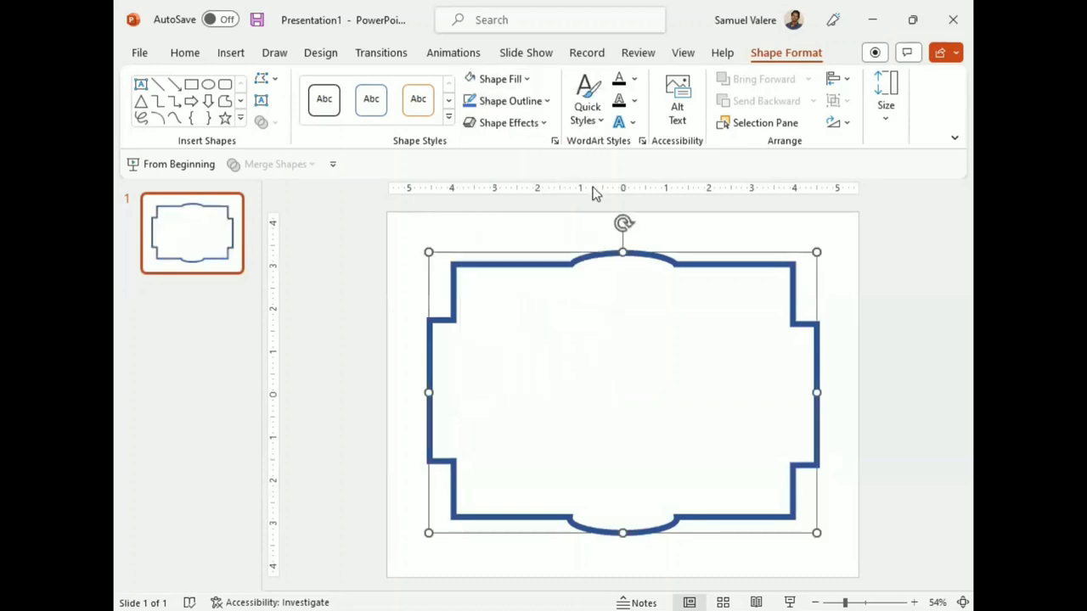
pyautogui.click(544, 100)
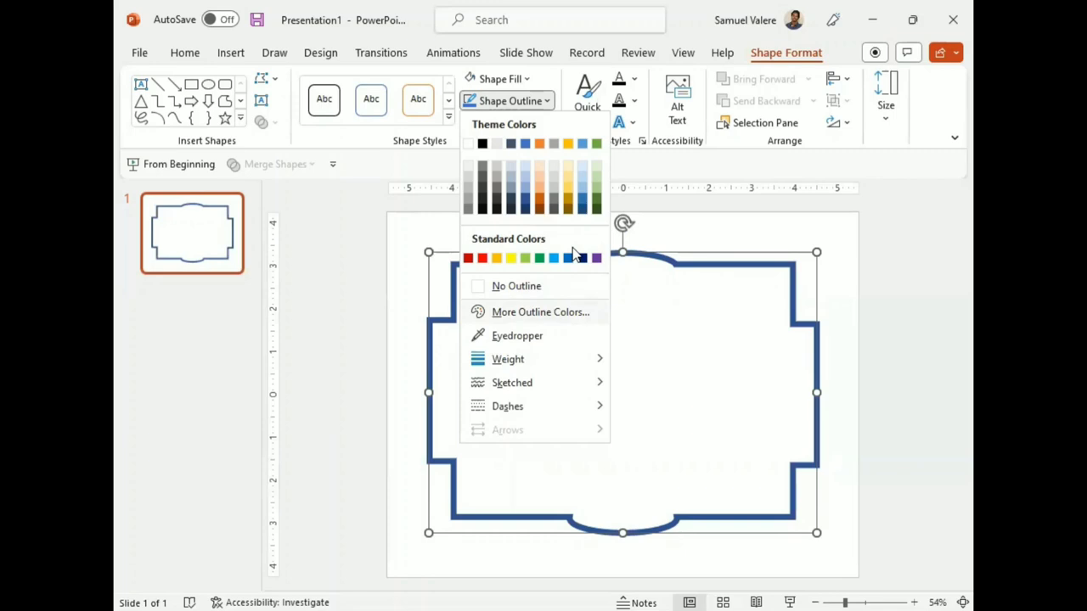
pyautogui.press('Return')
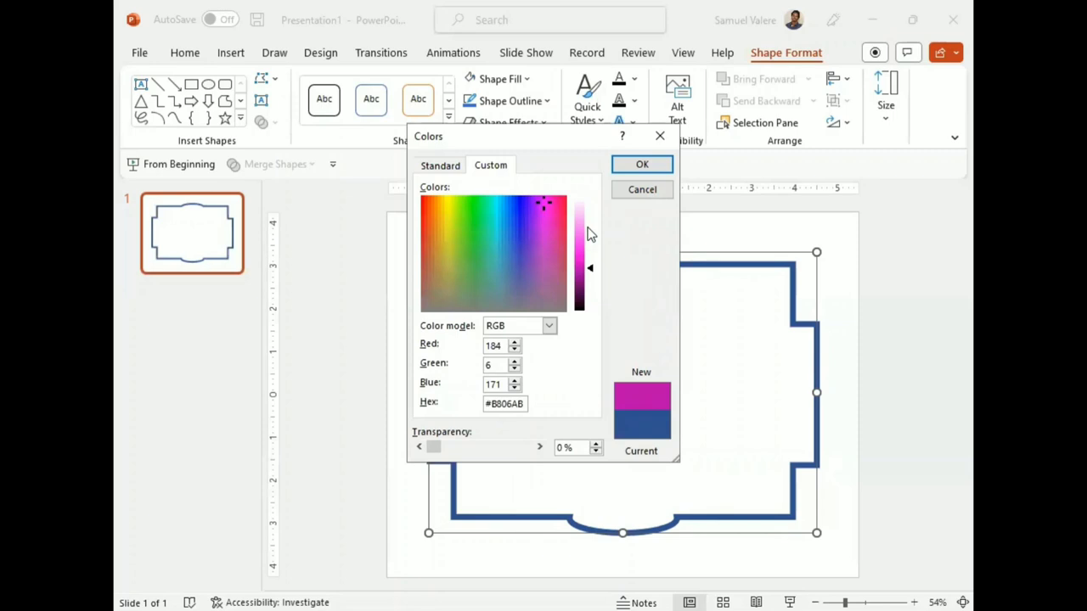
pyautogui.click(643, 166)
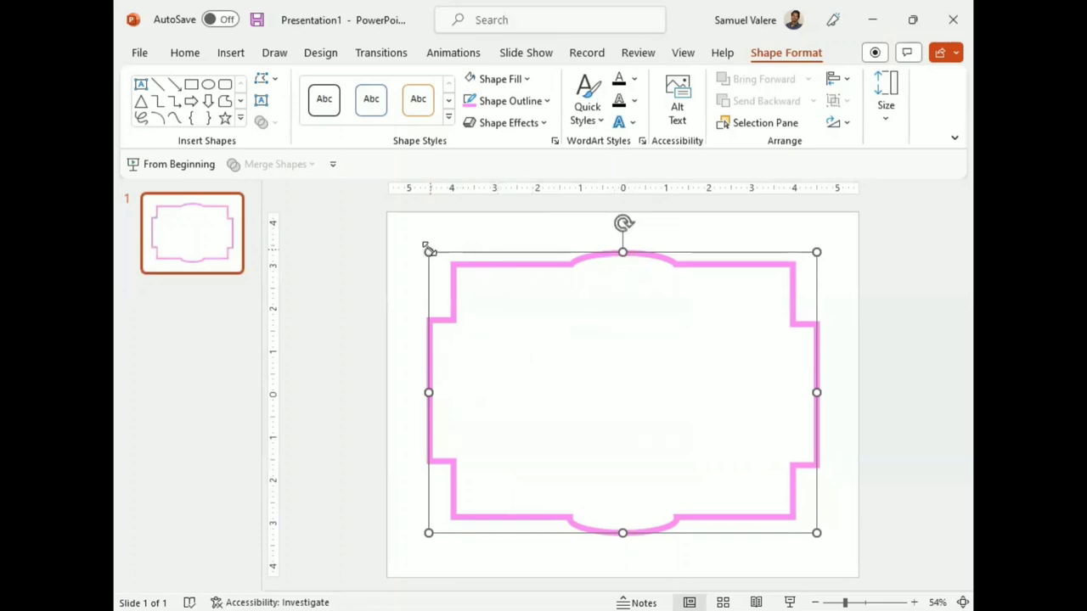
# Enlarge the pink frame to fill more of the slide and centre it
pyautogui.moveTo(429, 252); pyautogui.dragTo(412, 242)
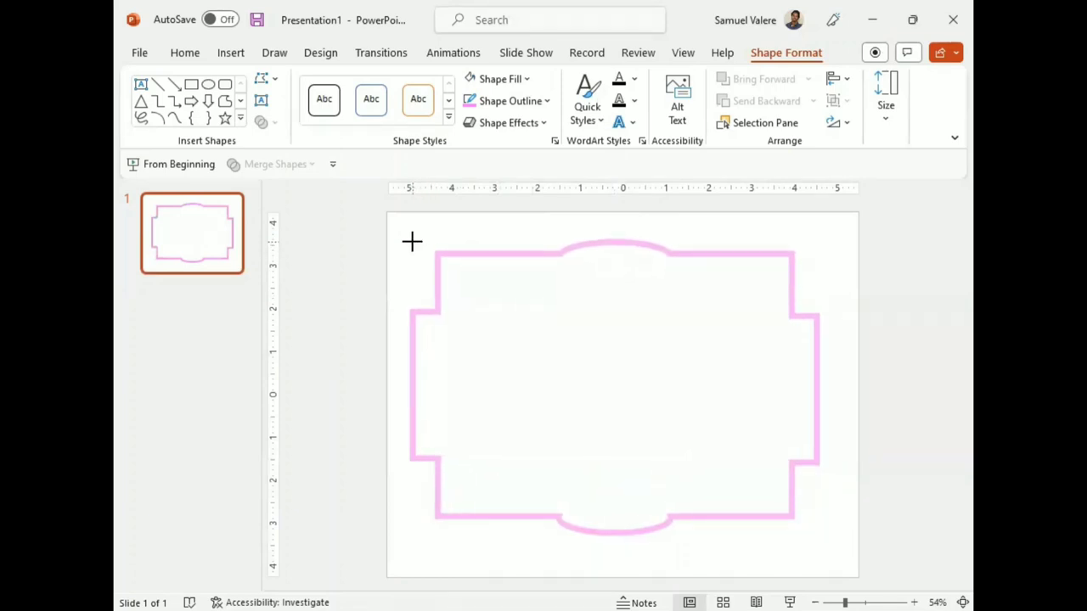
pyautogui.moveTo(817, 245); pyautogui.dragTo(838, 244)
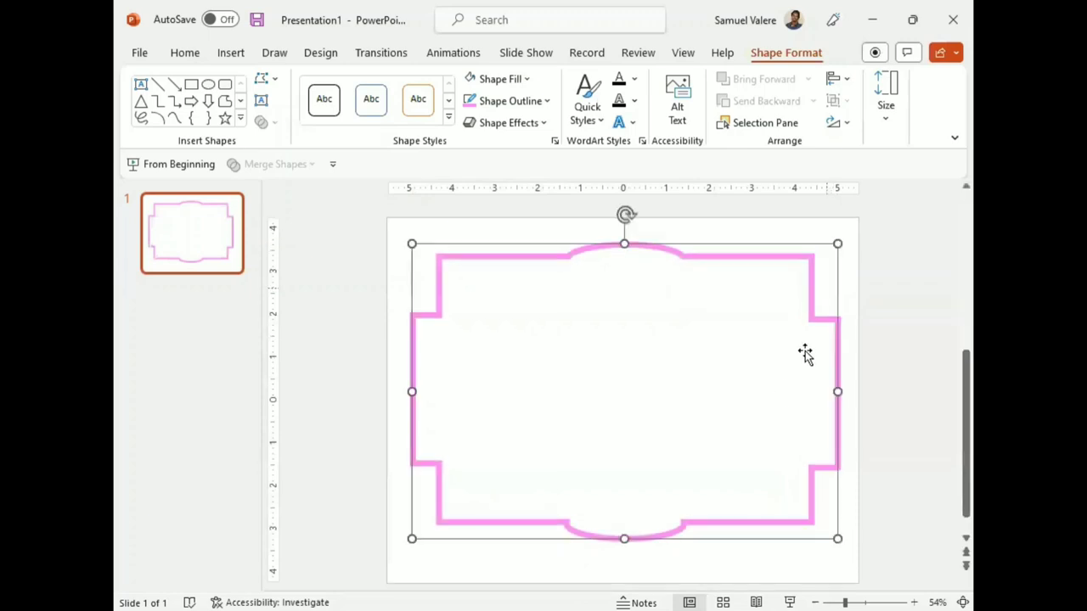
pyautogui.click(622, 544)
pyautogui.moveTo(622, 549); pyautogui.dragTo(626, 556)
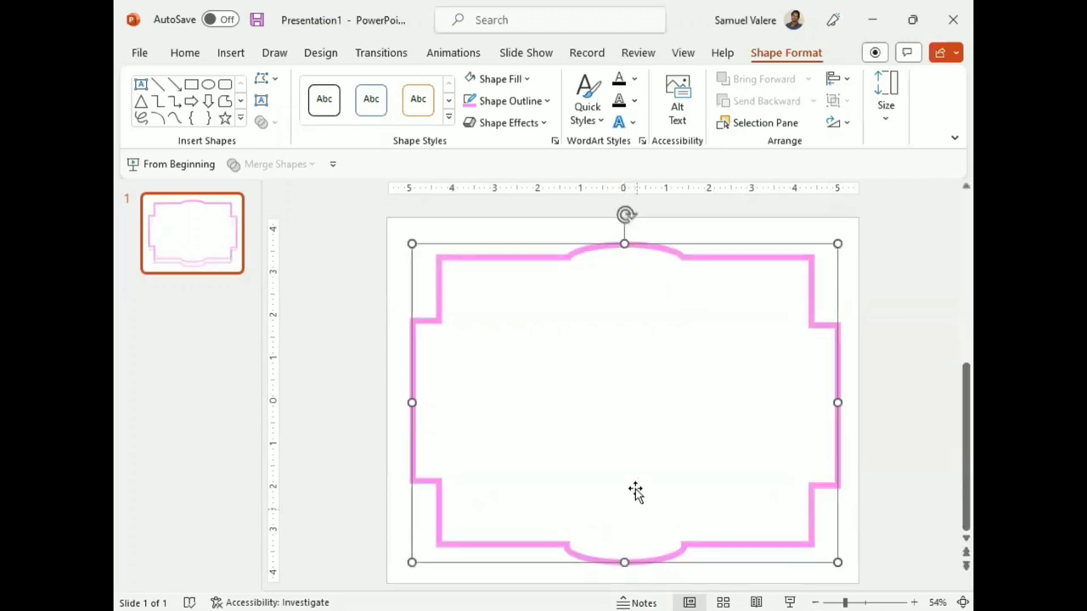
pyautogui.moveTo(628, 398)
pyautogui.mouseDown()
pyautogui.moveTo(632, 408)
pyautogui.moveTo(631, 399)
pyautogui.mouseUp()
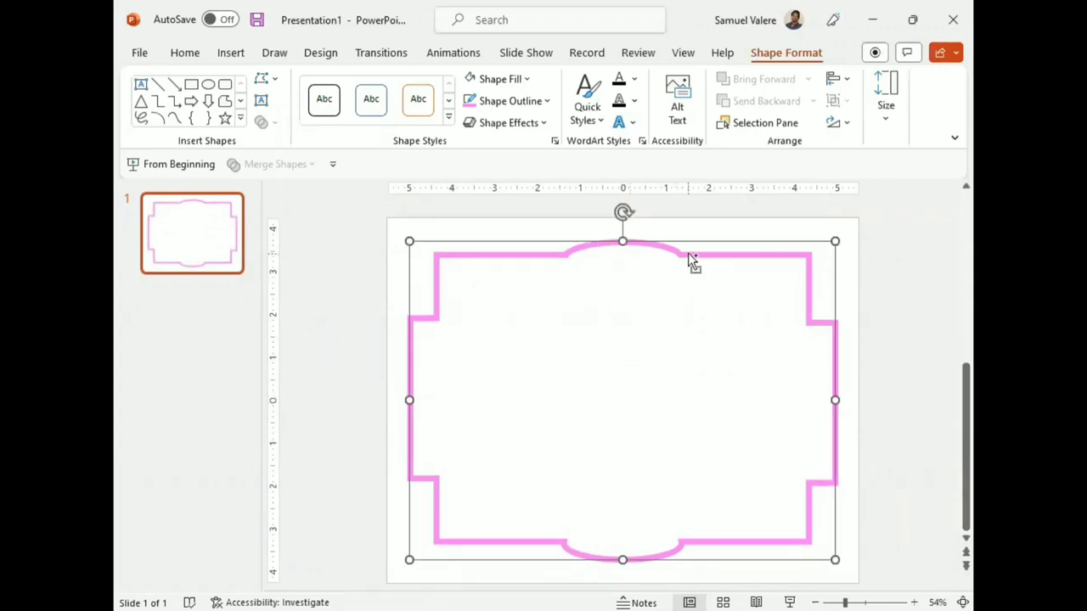
# Duplicate the frame, shrink the copy, and centre it inside the original
pyautogui.hotkey('ctrl', 'd')
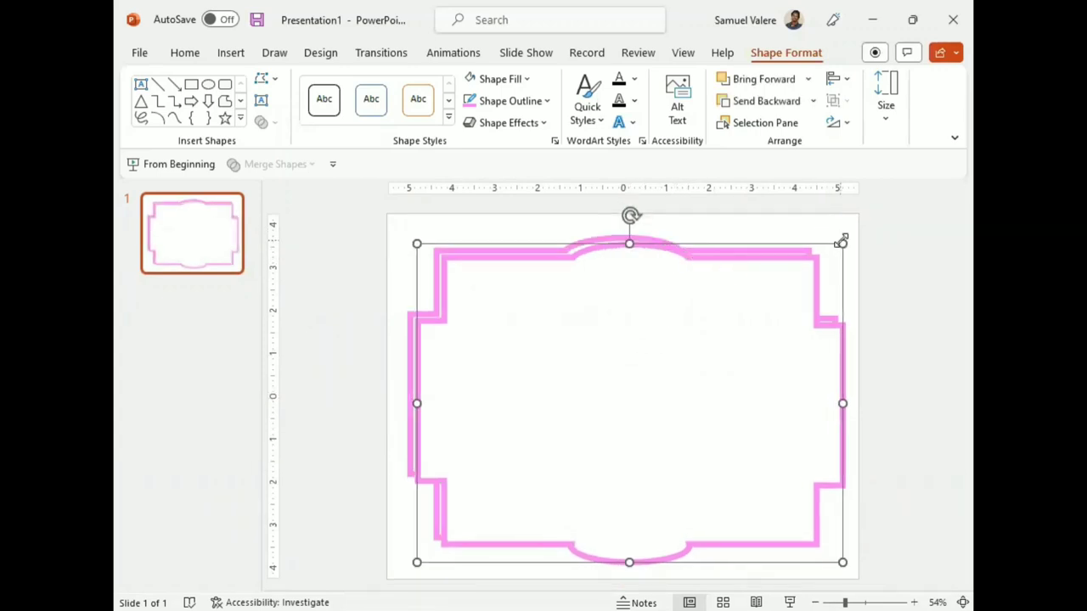
pyautogui.moveTo(832, 244); pyautogui.dragTo(811, 252)
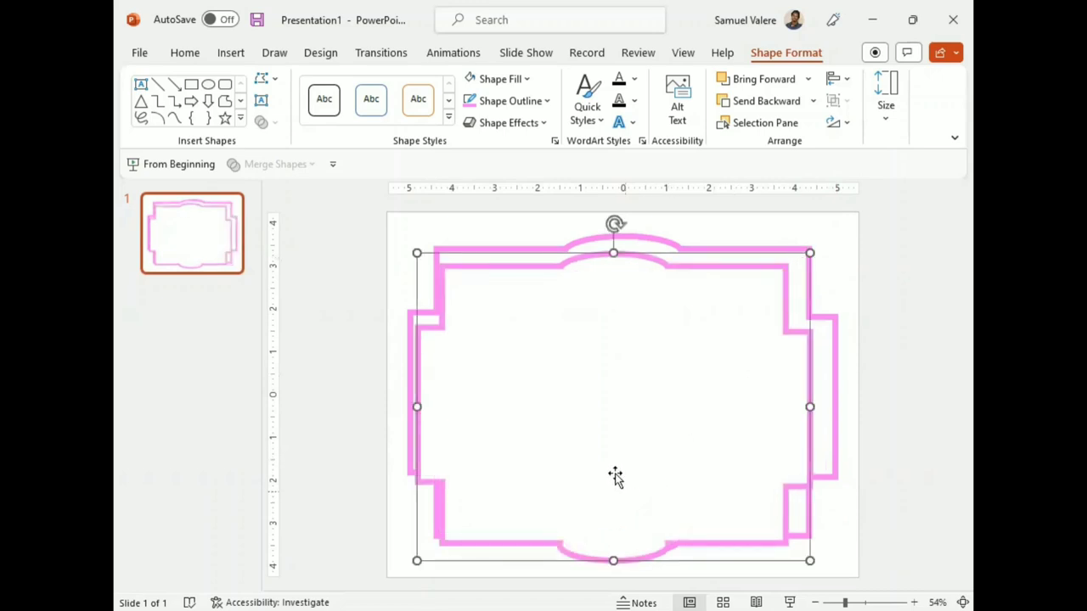
pyautogui.moveTo(617, 478); pyautogui.dragTo(628, 446)
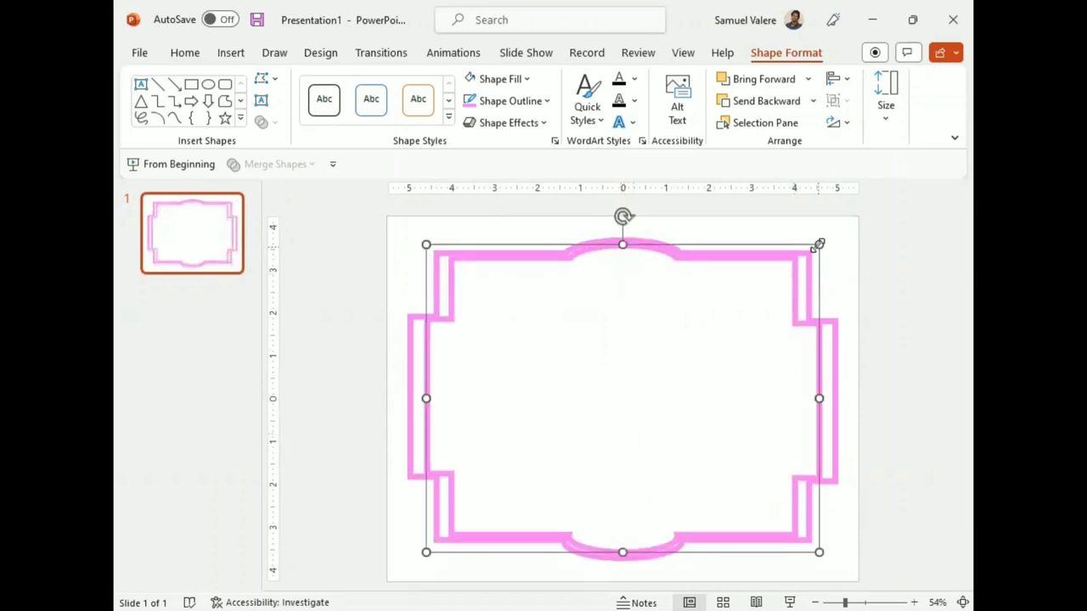
pyautogui.moveTo(819, 245); pyautogui.dragTo(800, 272)
pyautogui.moveTo(629, 429); pyautogui.dragTo(634, 426)
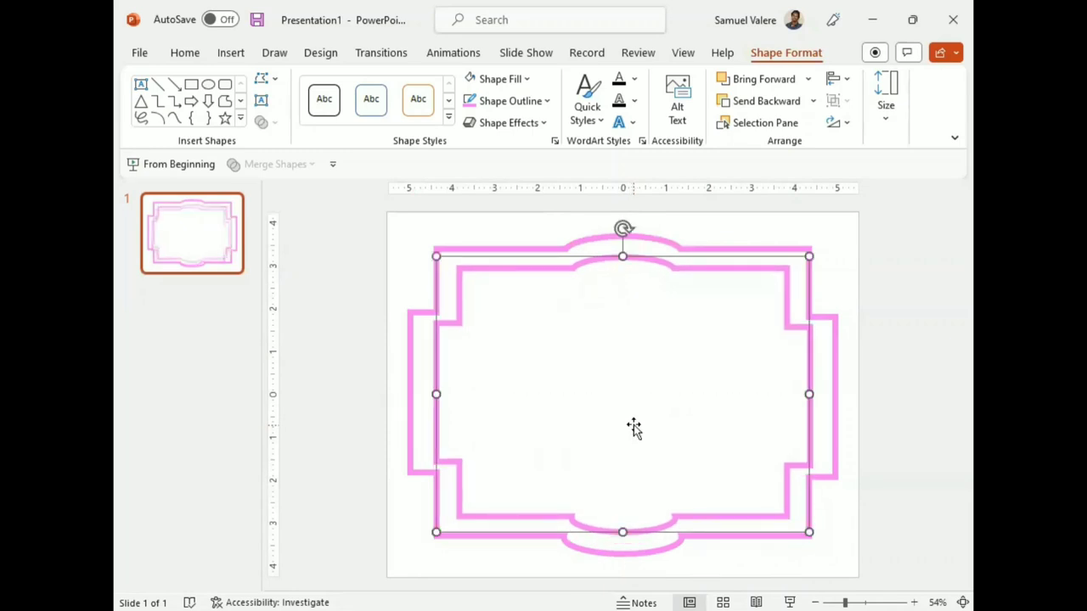
# Stretch the inner frame's left, right and bottom edges so it sits evenly inside the outer frame
pyautogui.click(547, 101)
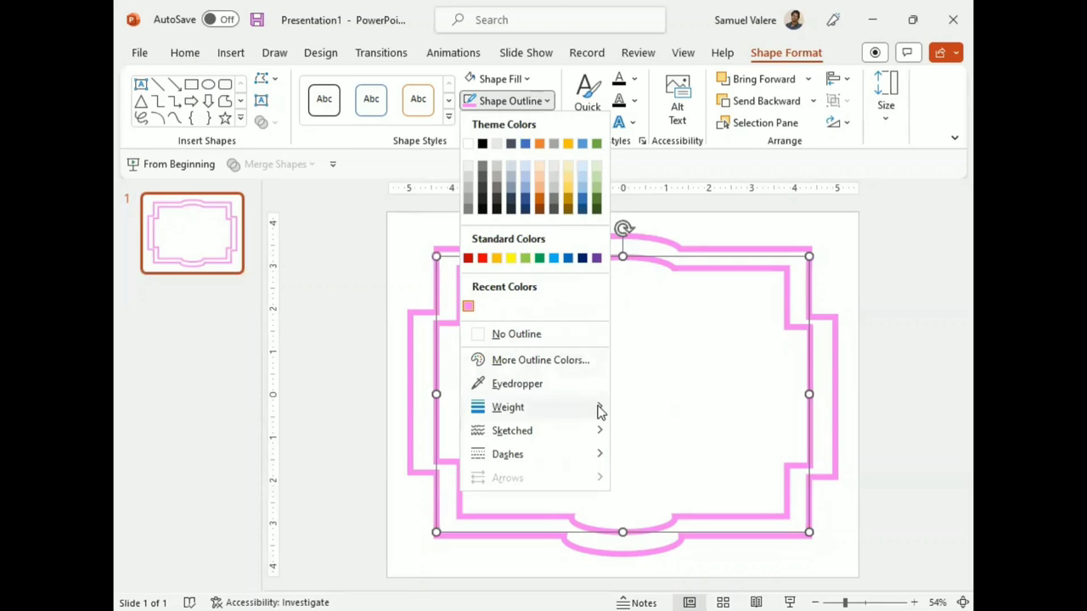
pyautogui.moveTo(600, 409)
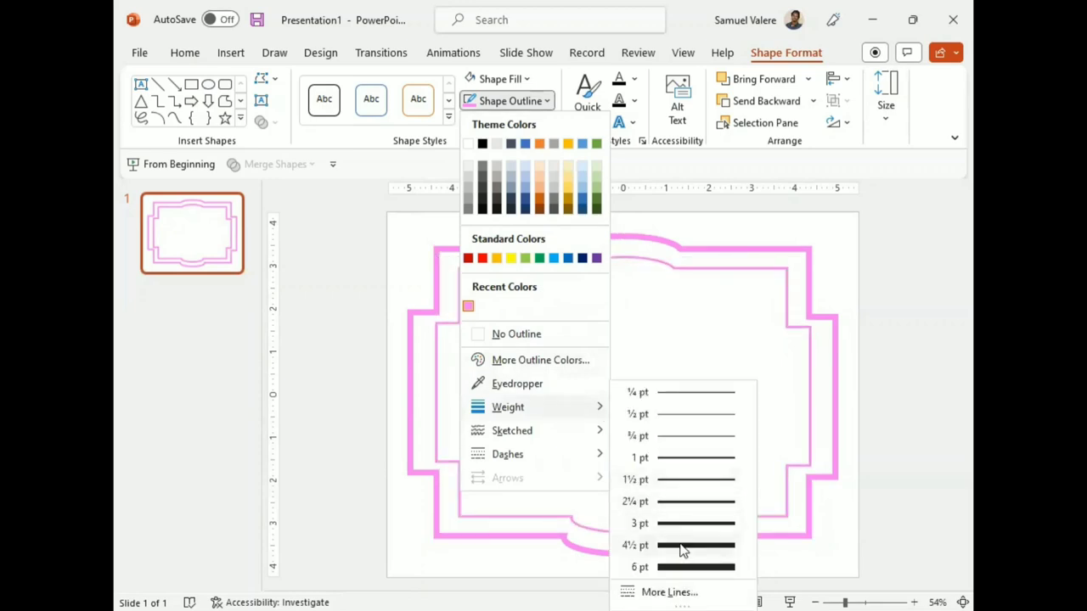
pyautogui.click(814, 398)
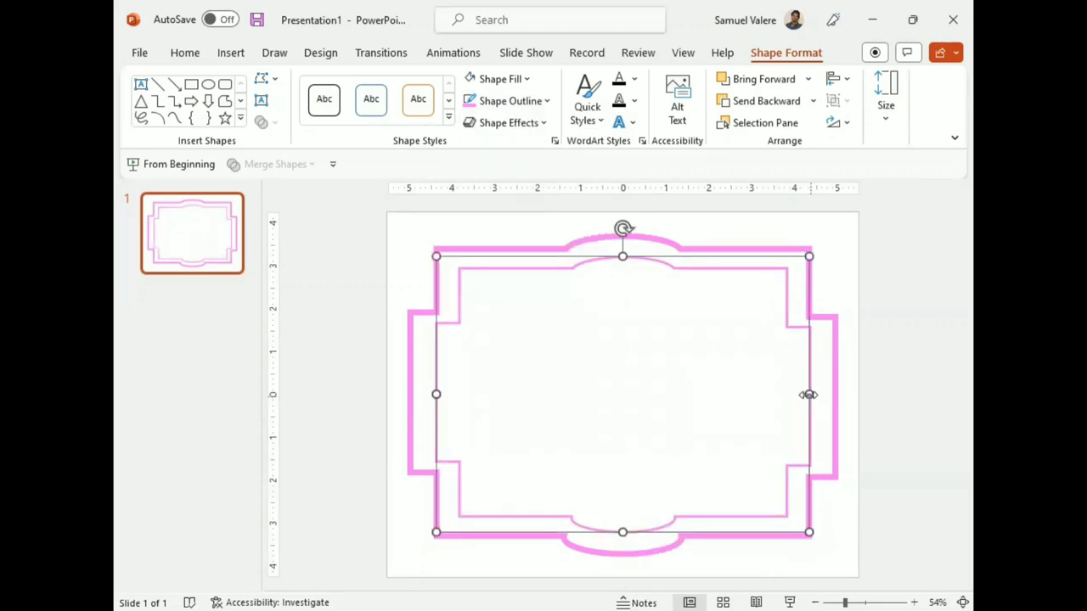
pyautogui.moveTo(810, 395); pyautogui.dragTo(822, 394)
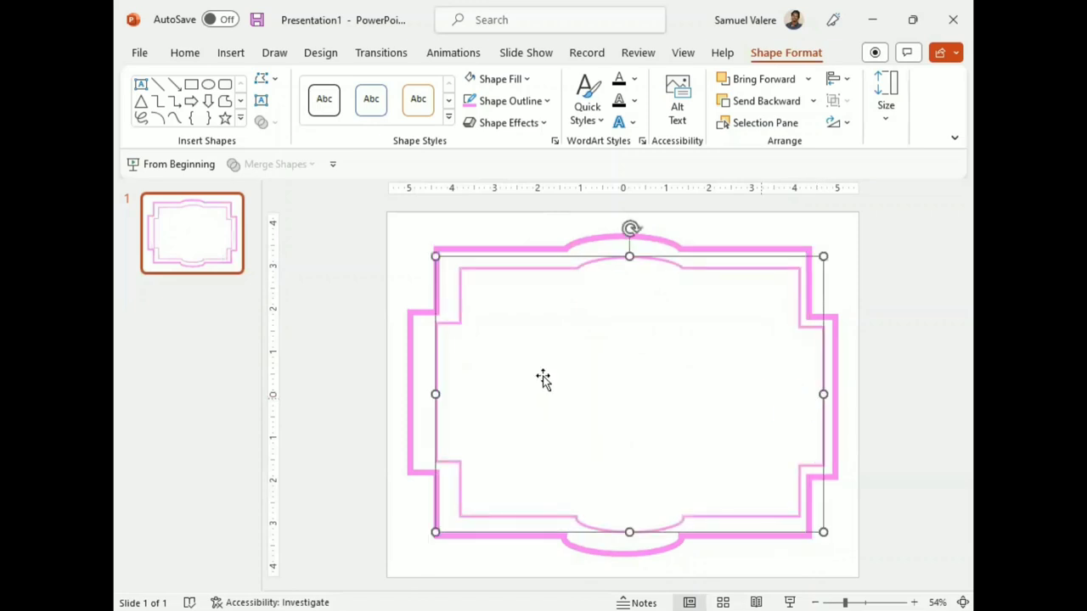
pyautogui.moveTo(435, 393); pyautogui.dragTo(420, 394)
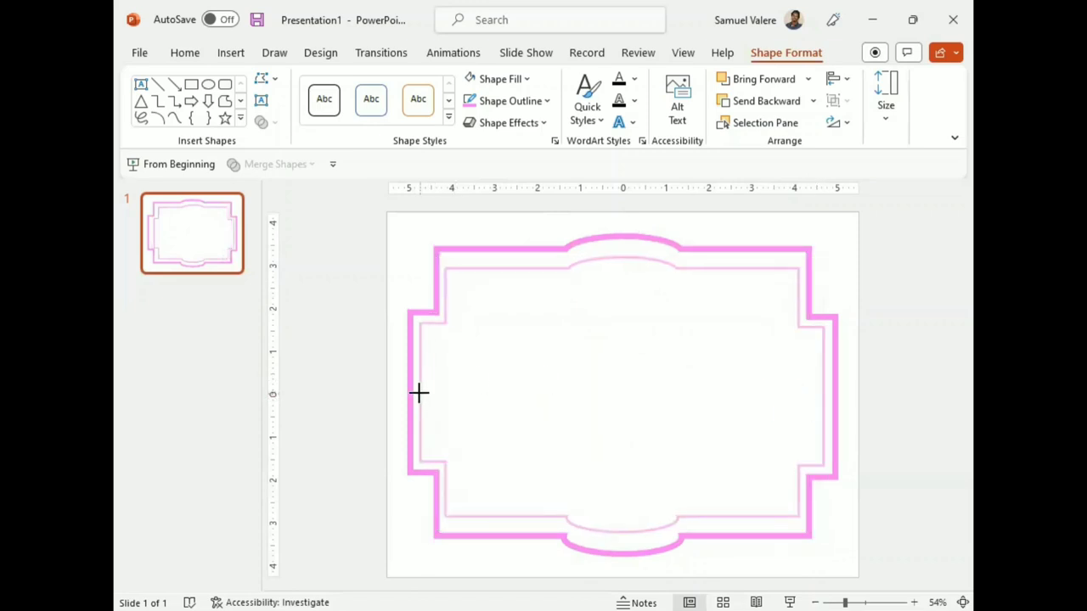
pyautogui.click(622, 247)
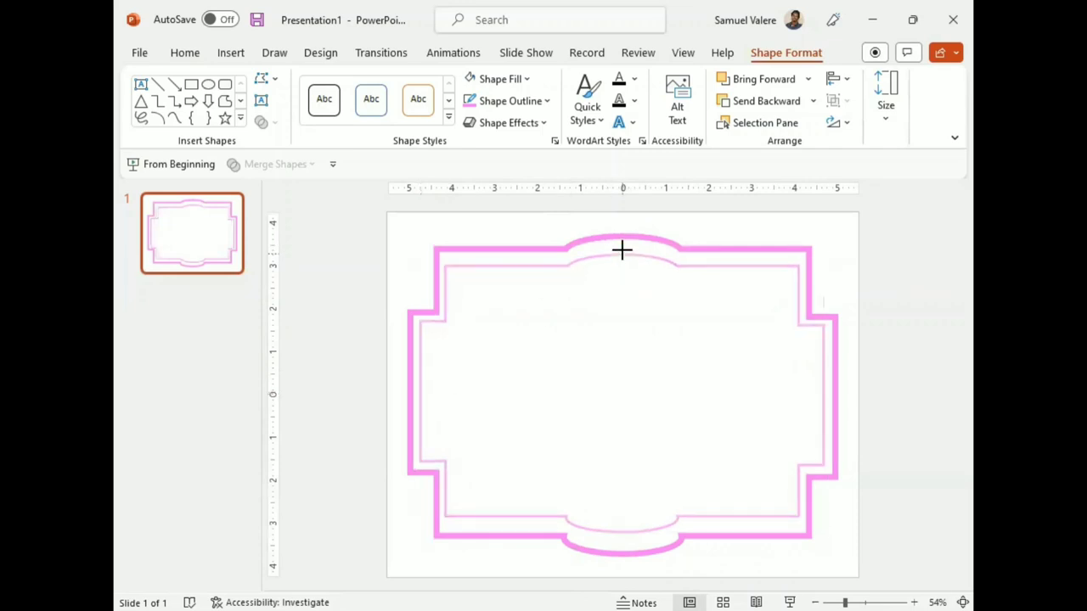
pyautogui.click(623, 247)
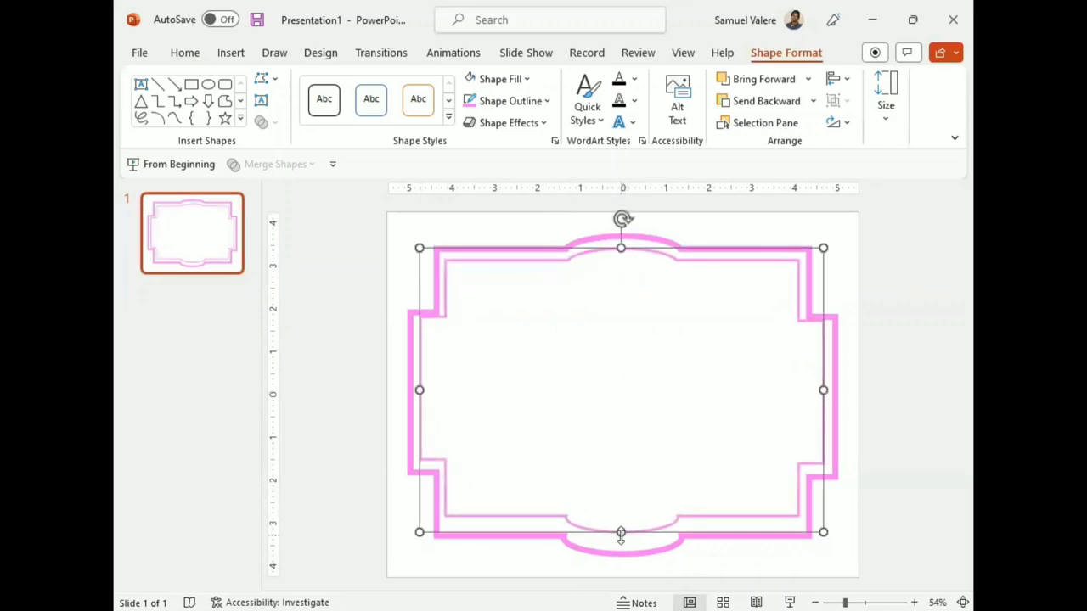
pyautogui.moveTo(620, 533); pyautogui.dragTo(622, 540)
pyautogui.moveTo(602, 405); pyautogui.dragTo(606, 407)
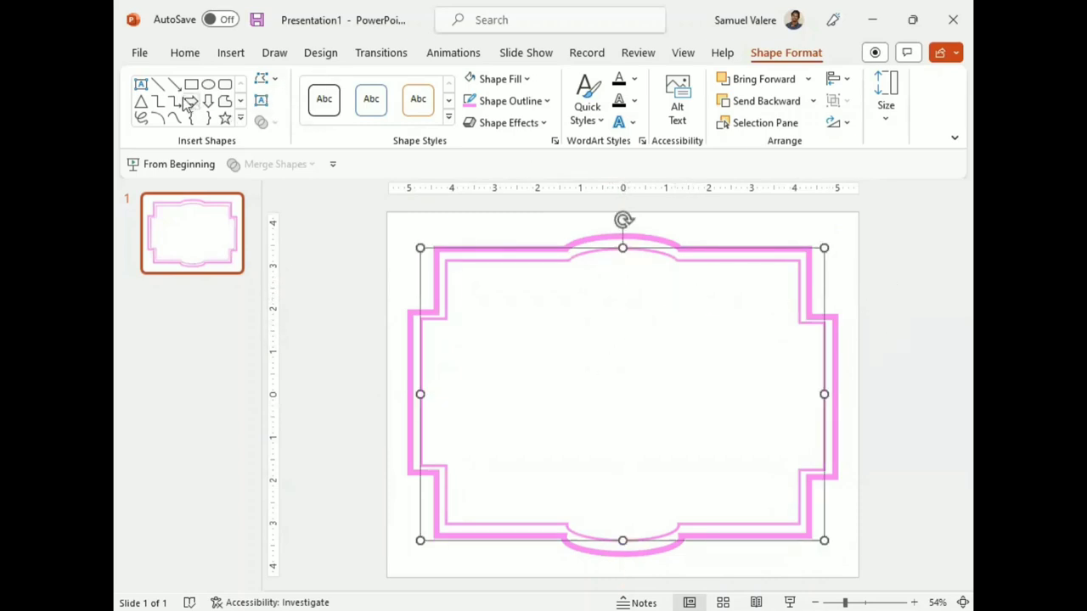
# Add a centred text box reading 'Certificate' near the top of the frame
pyautogui.click(141, 84)
pyautogui.moveTo(514, 286); pyautogui.dragTo(704, 347)
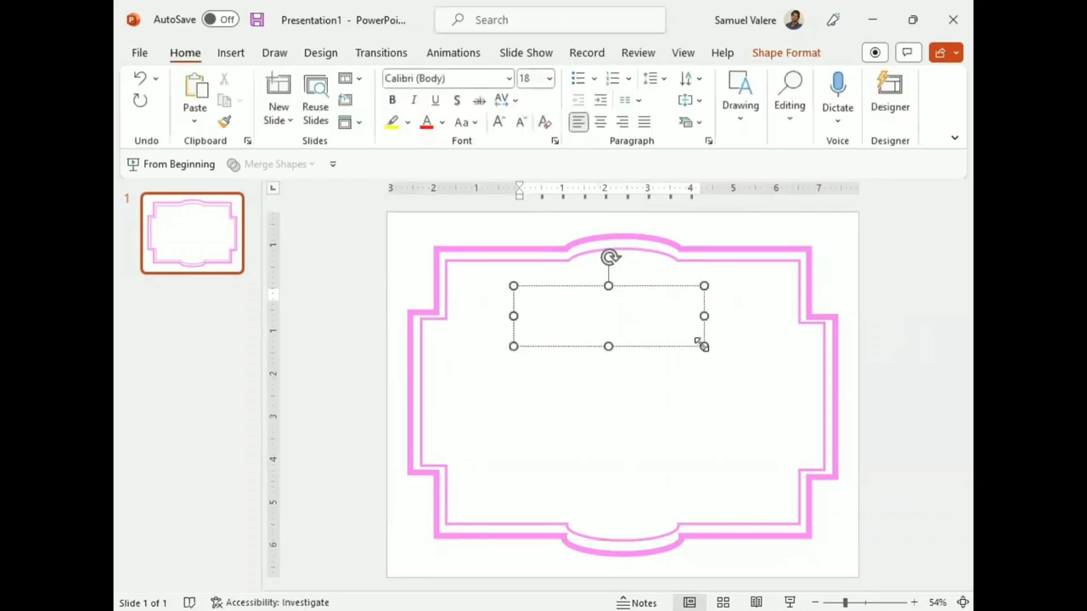
pyautogui.write('Certif')
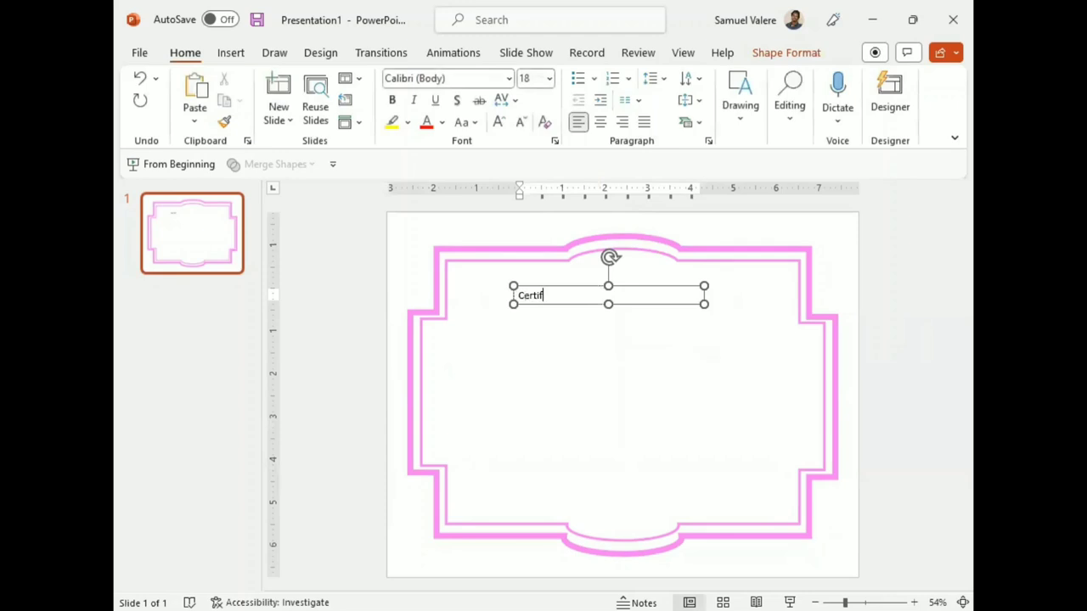
pyautogui.write('icate')
pyautogui.doubleClick(544, 297)
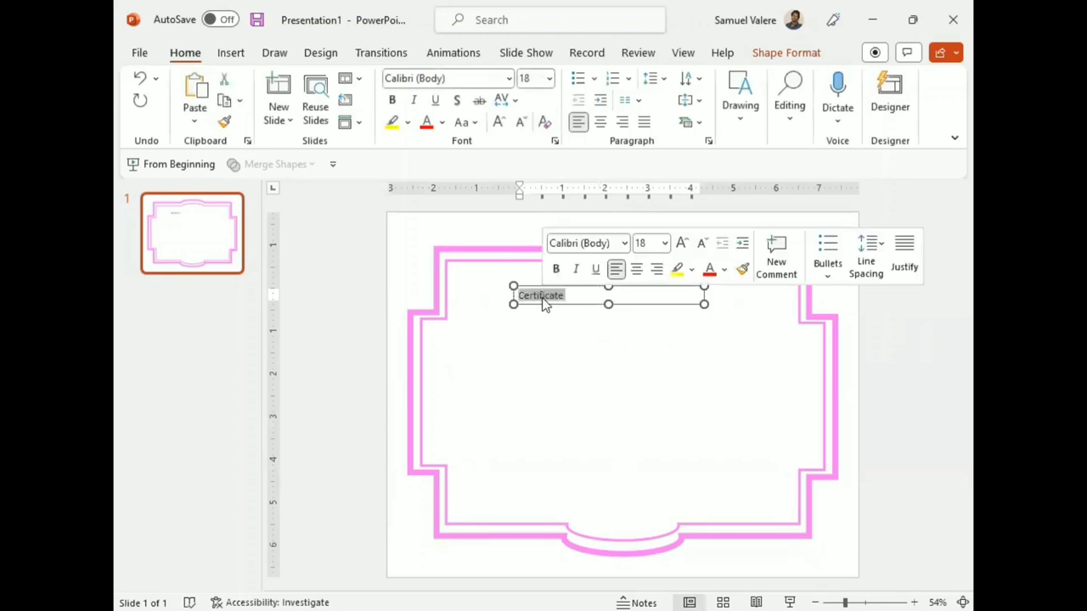
pyautogui.click(636, 269)
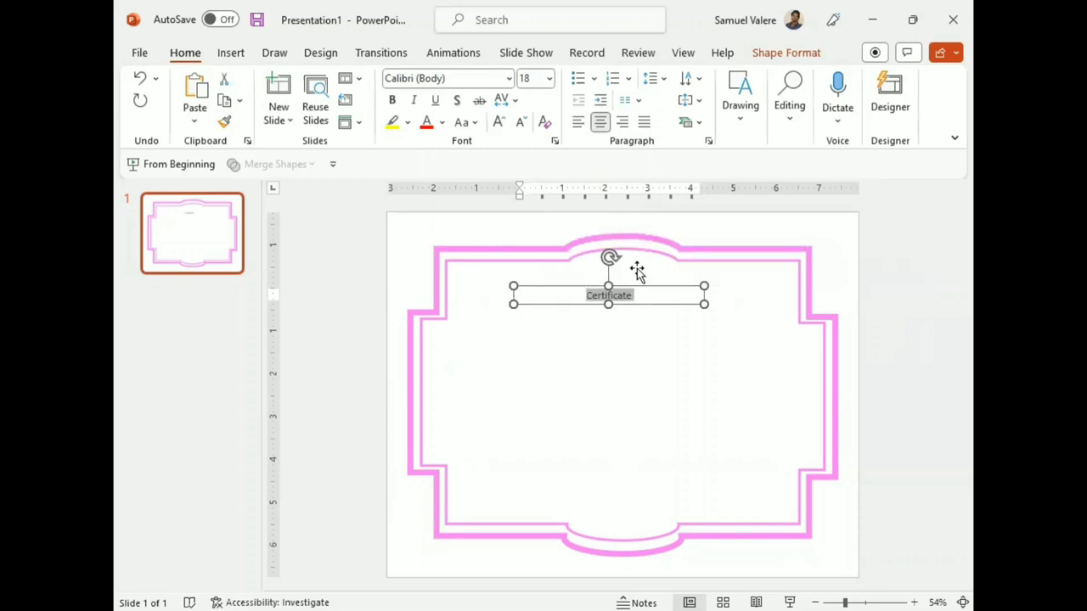
# Format 'Certificate' in Edwardian Script ITC at size 80
pyautogui.click(468, 79)
pyautogui.write('Edwardian Script ITC')
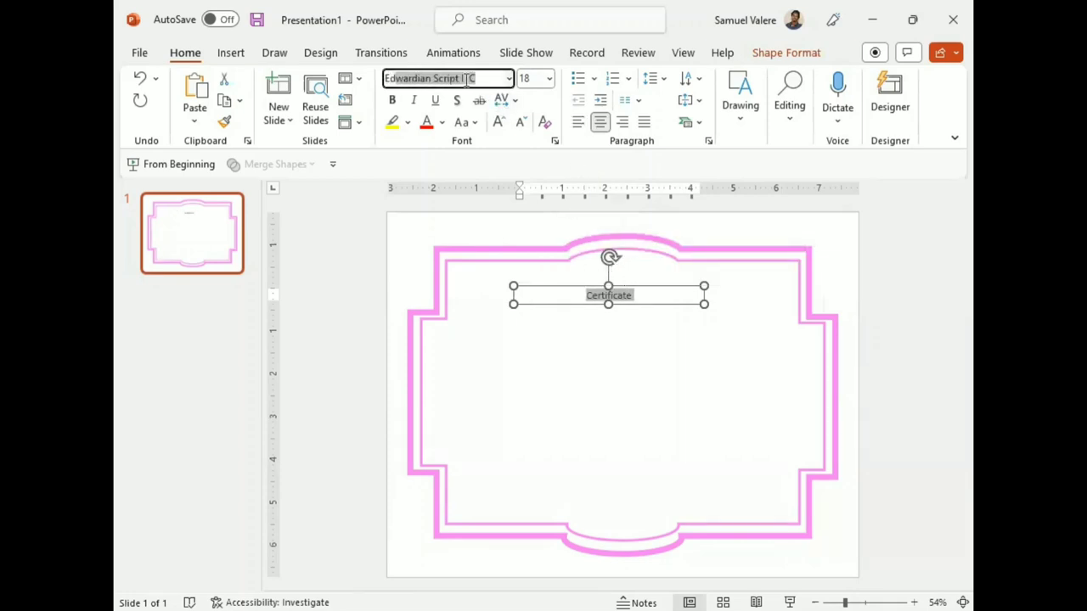
pyautogui.press('Return')
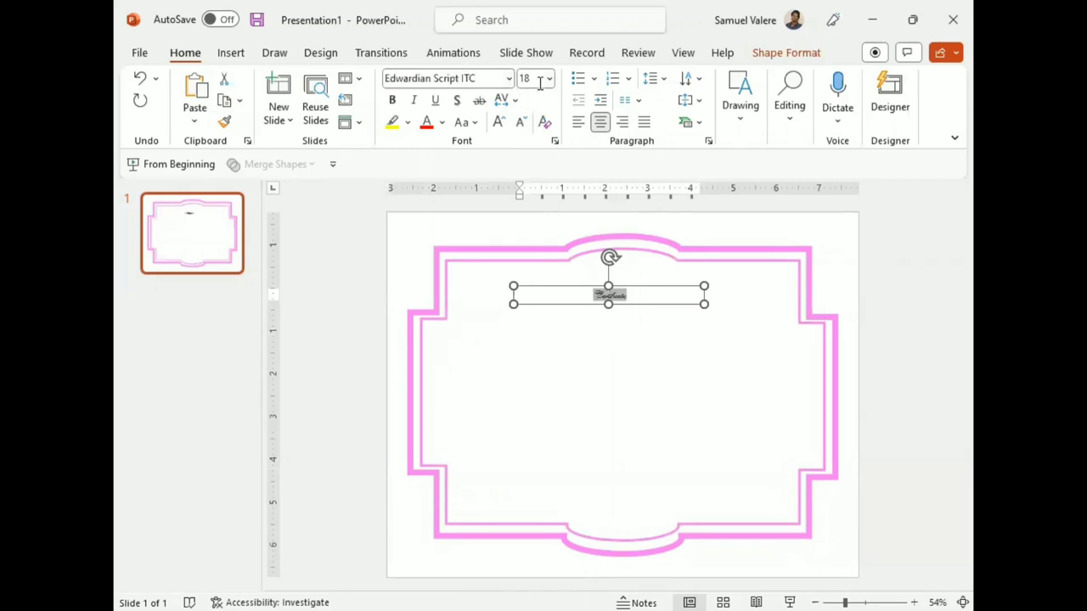
pyautogui.click(535, 79)
pyautogui.write('8')
pyautogui.press('Return')
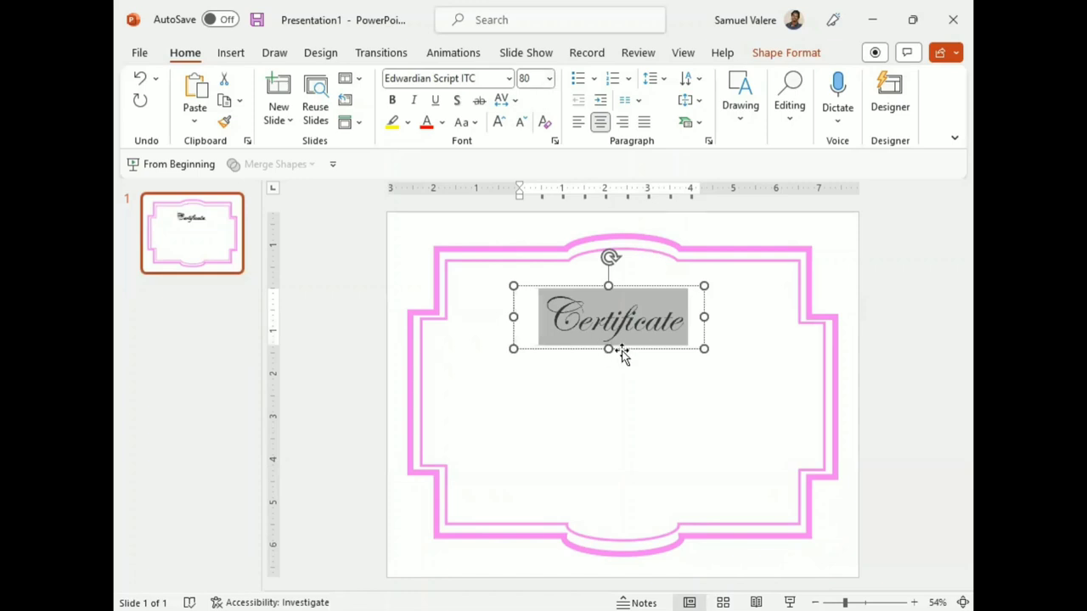
# Move the Certificate text box up to the top centre of the frame
pyautogui.click(624, 351)
pyautogui.moveTo(624, 347); pyautogui.dragTo(625, 325)
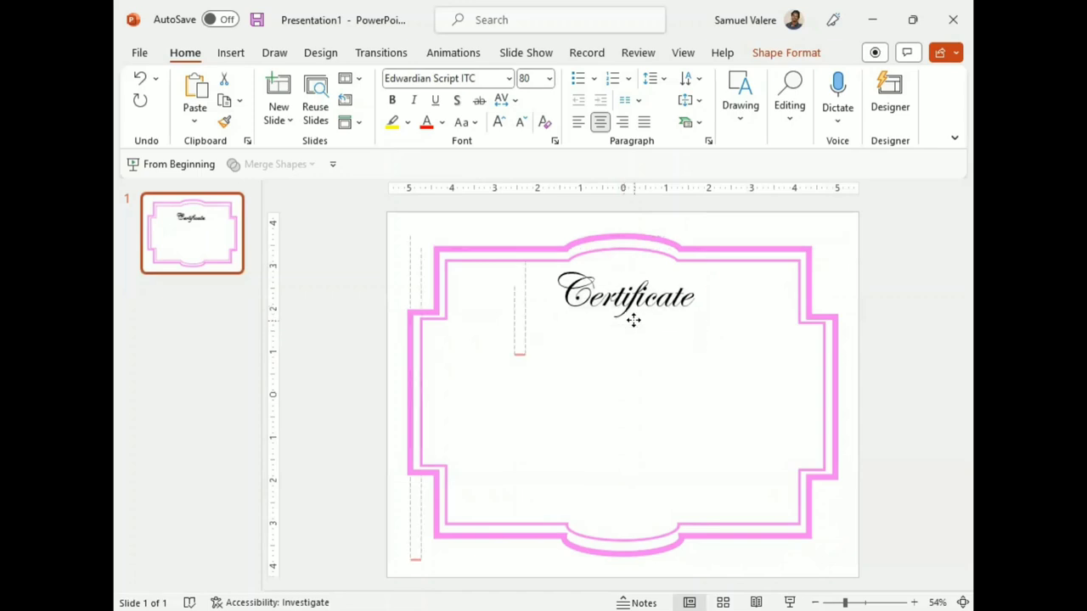
pyautogui.moveTo(626, 325); pyautogui.dragTo(631, 318)
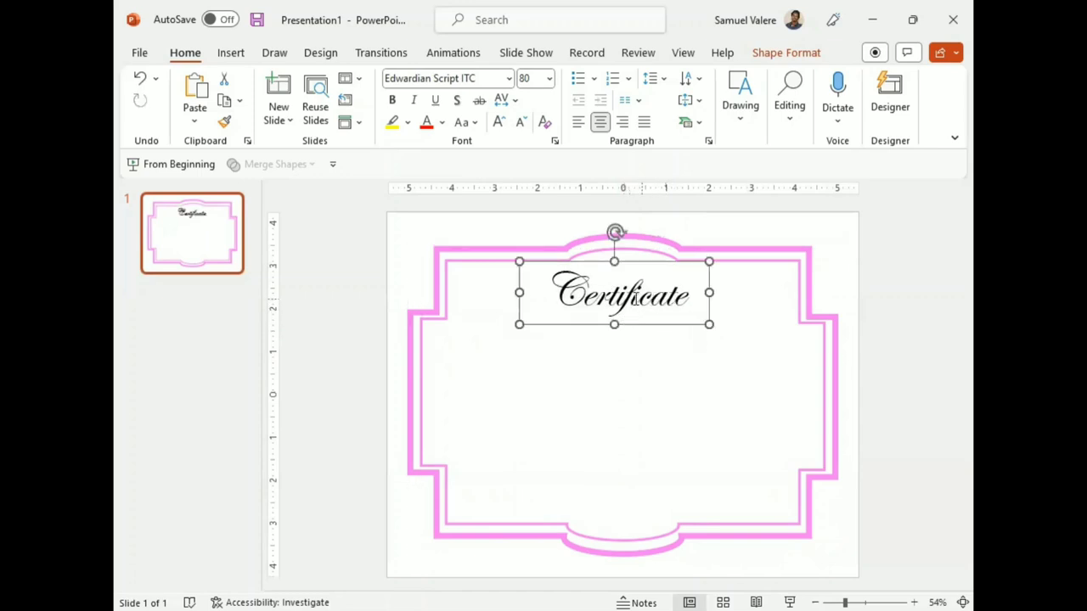
# Apply Loose character spacing to 'Certificate'
pyautogui.doubleClick(633, 299)
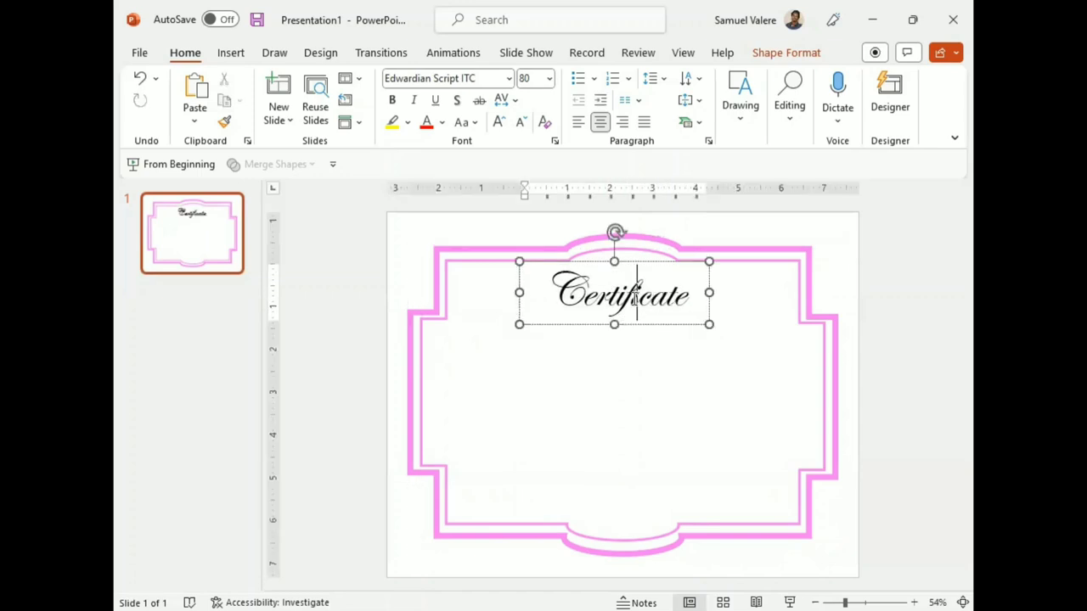
pyautogui.click(513, 101)
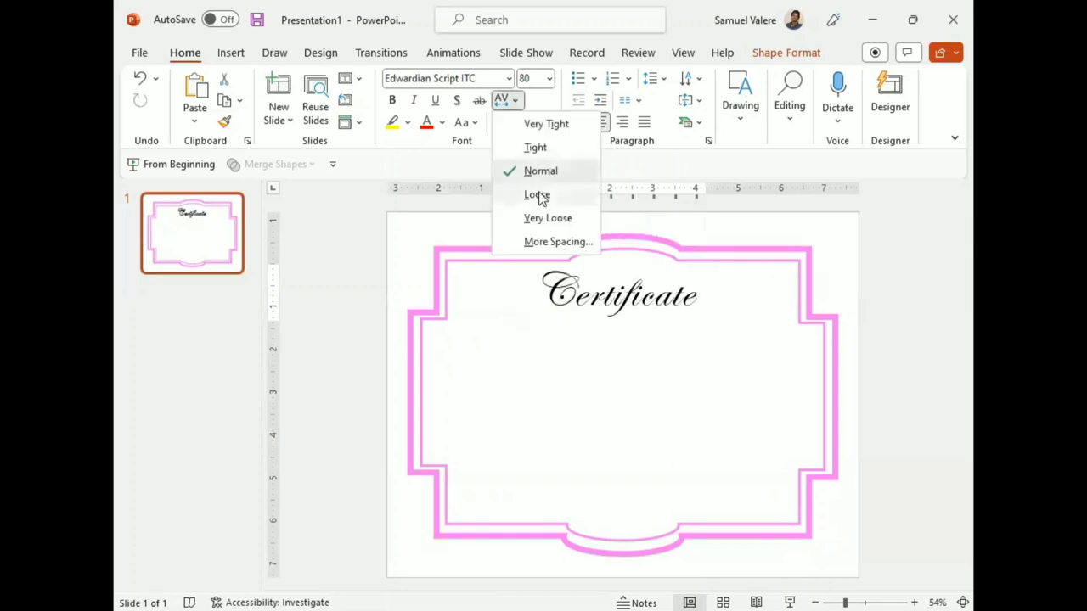
pyautogui.click(540, 195)
pyautogui.click(618, 325)
pyautogui.click(613, 320)
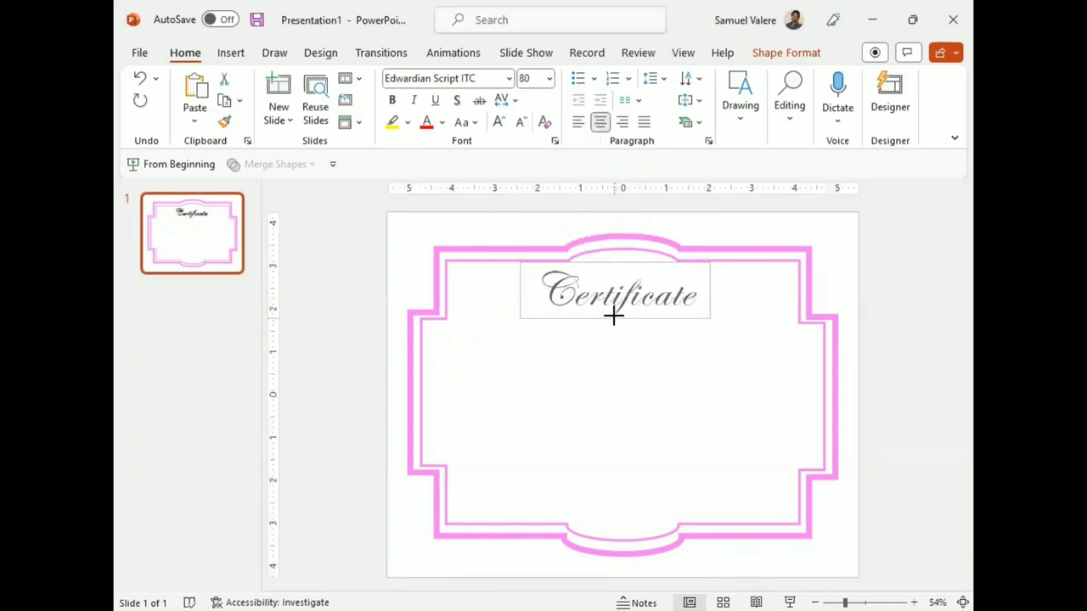
pyautogui.click(613, 319)
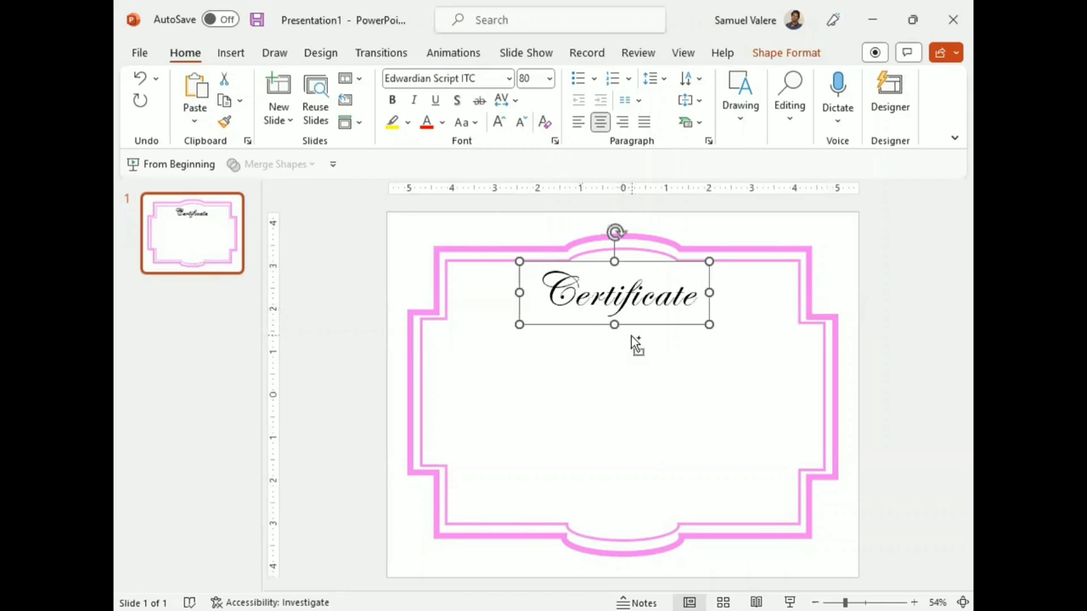
# Duplicate the Certificate title below itself and set the copy to Agency FB 32 pt
pyautogui.hotkey('ctrl', 'd')
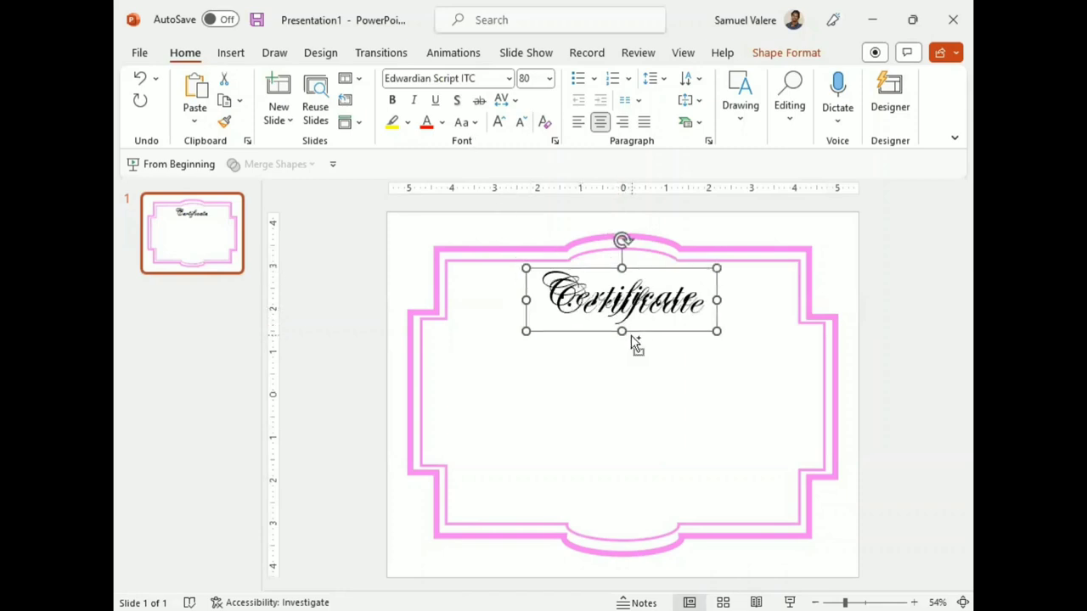
pyautogui.moveTo(634, 330); pyautogui.dragTo(632, 360)
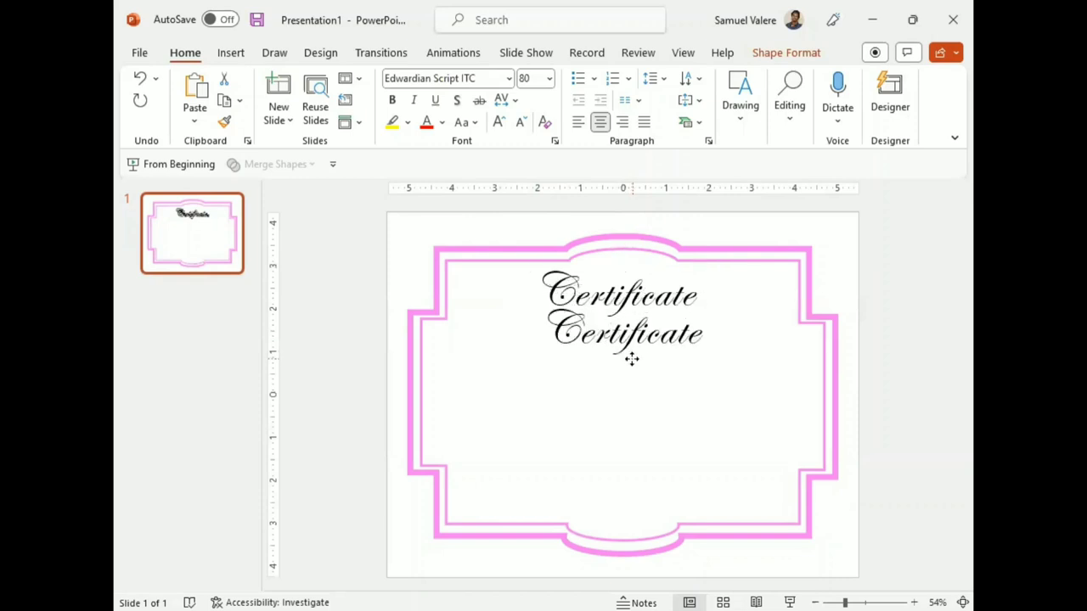
pyautogui.click(614, 359)
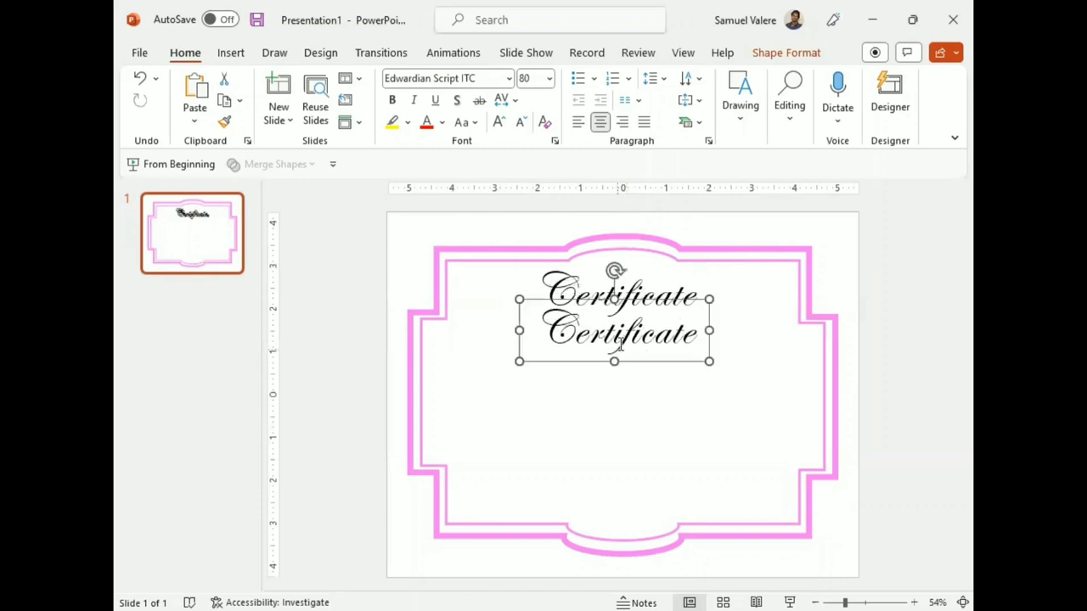
pyautogui.doubleClick(626, 336)
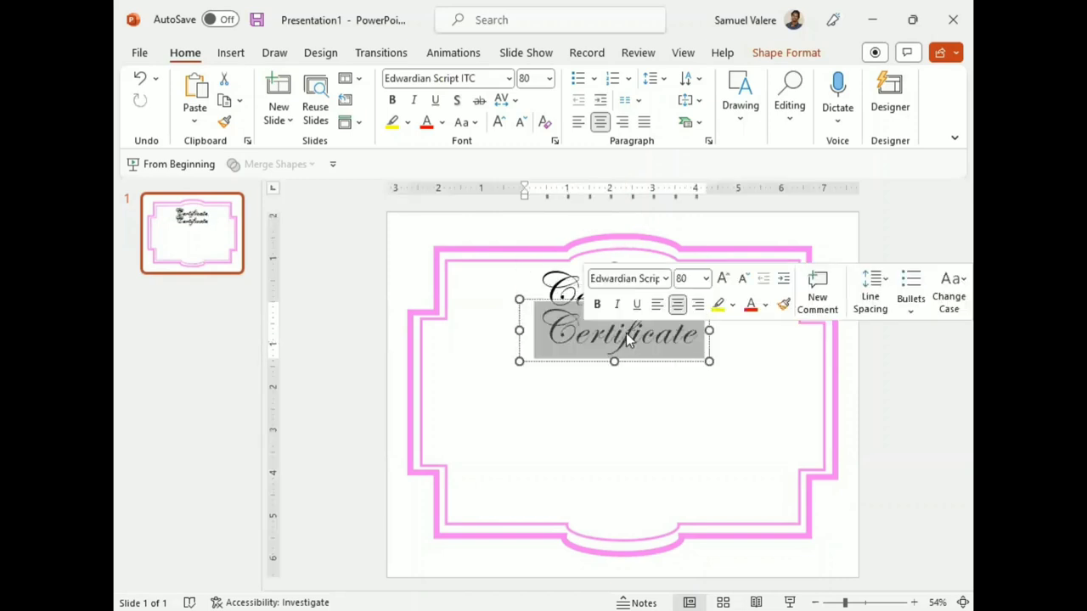
pyautogui.click(692, 277)
pyautogui.write('32')
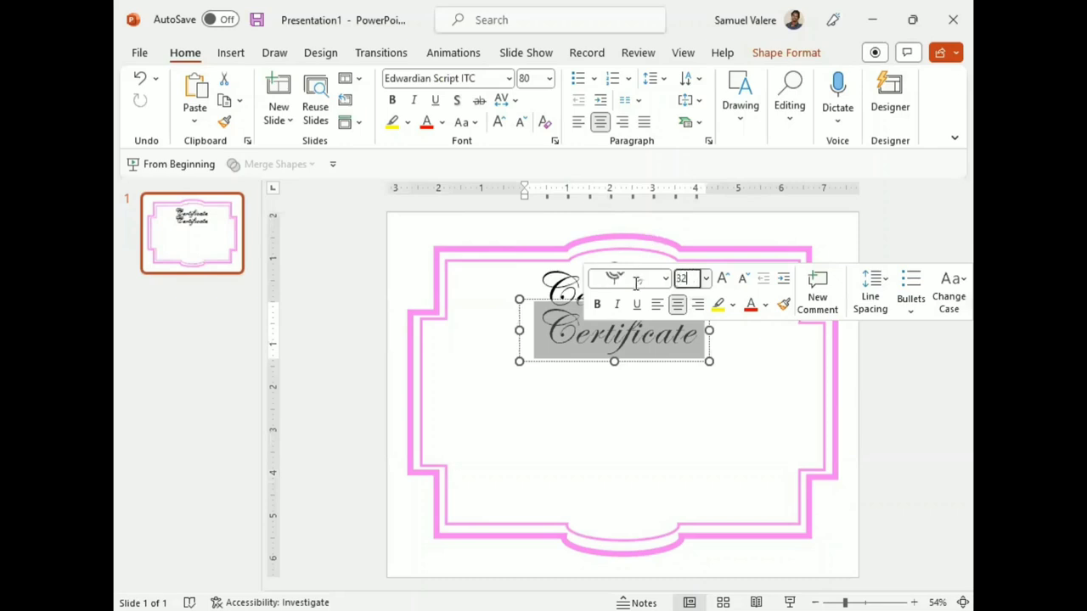
pyautogui.click(633, 278)
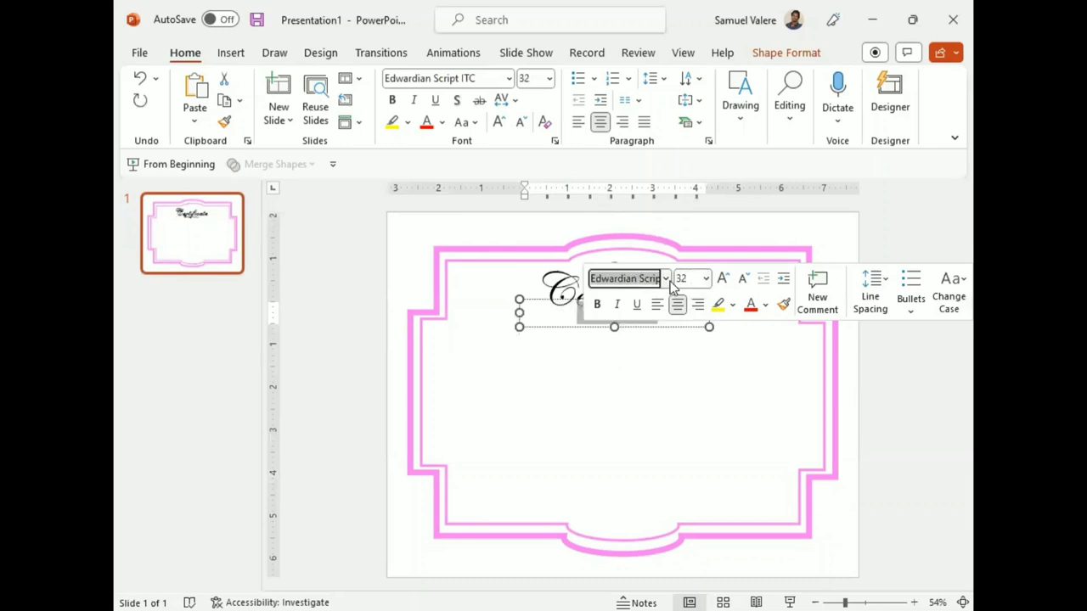
pyautogui.click(666, 280)
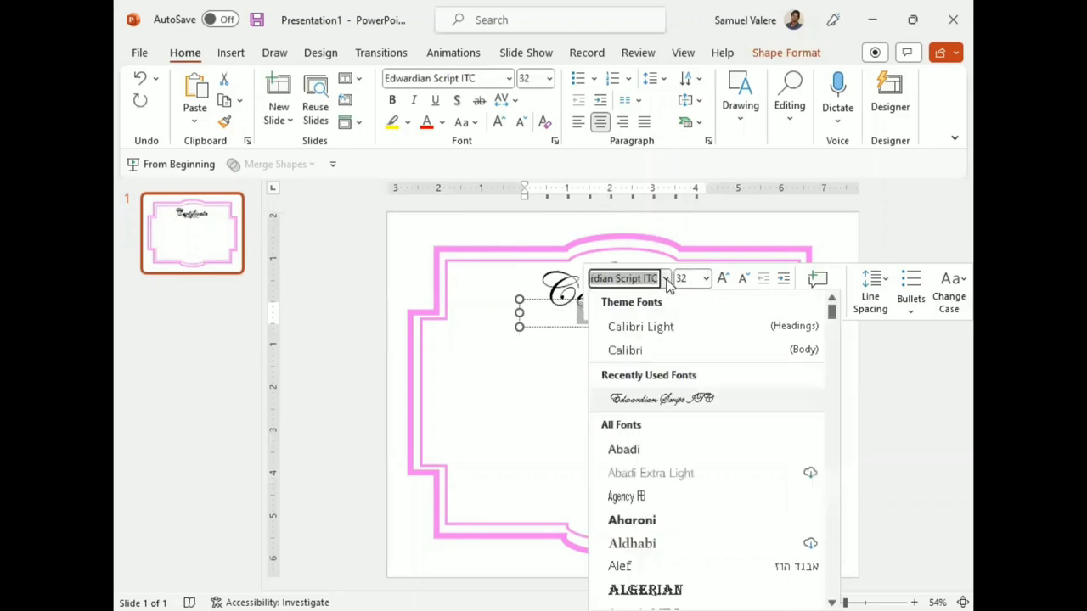
pyautogui.click(629, 496)
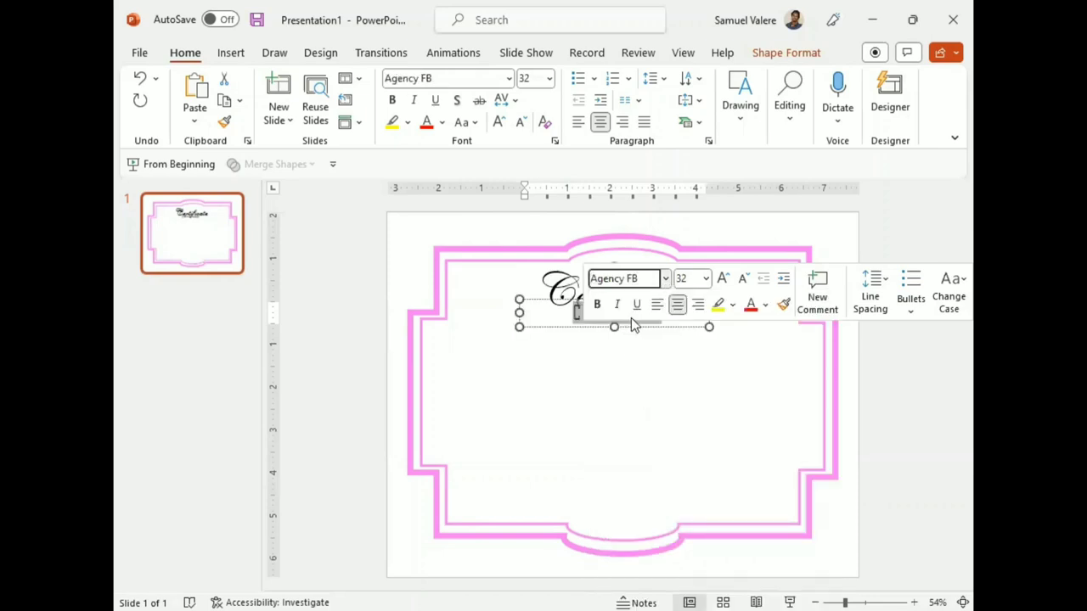
pyautogui.click(631, 317)
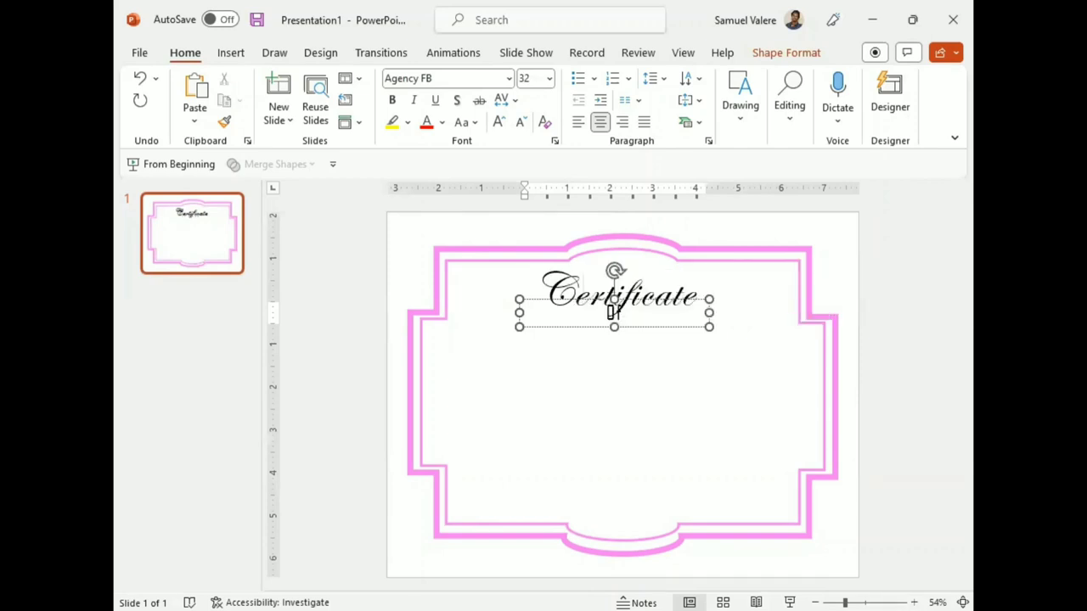
# Change the copy to 'Of Appreciation', fit it under the title, and colour it pink
pyautogui.write('Of Appreciation')
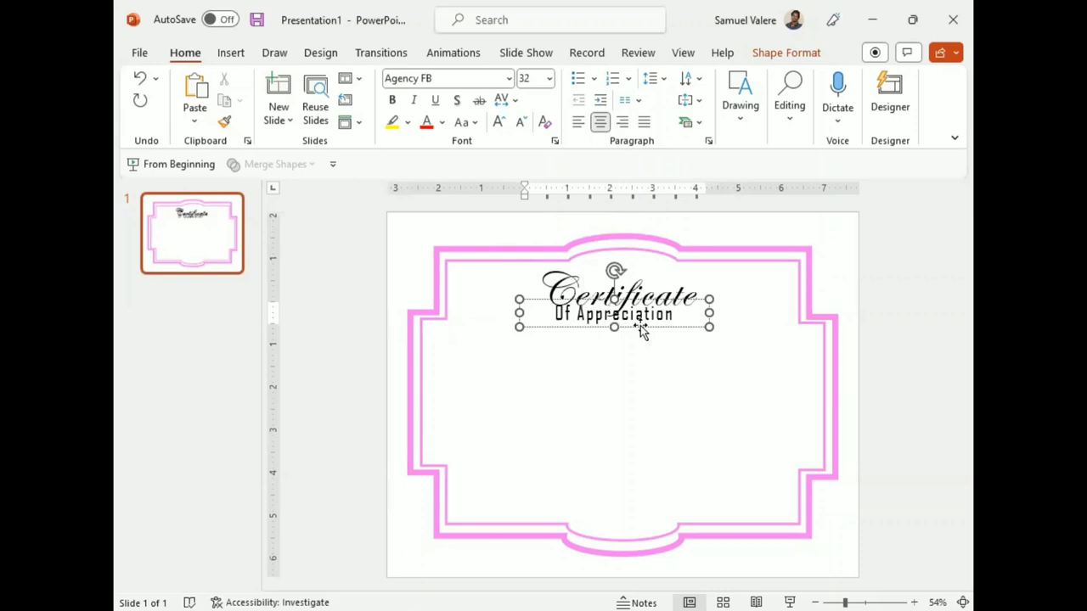
pyautogui.moveTo(643, 333); pyautogui.dragTo(645, 338)
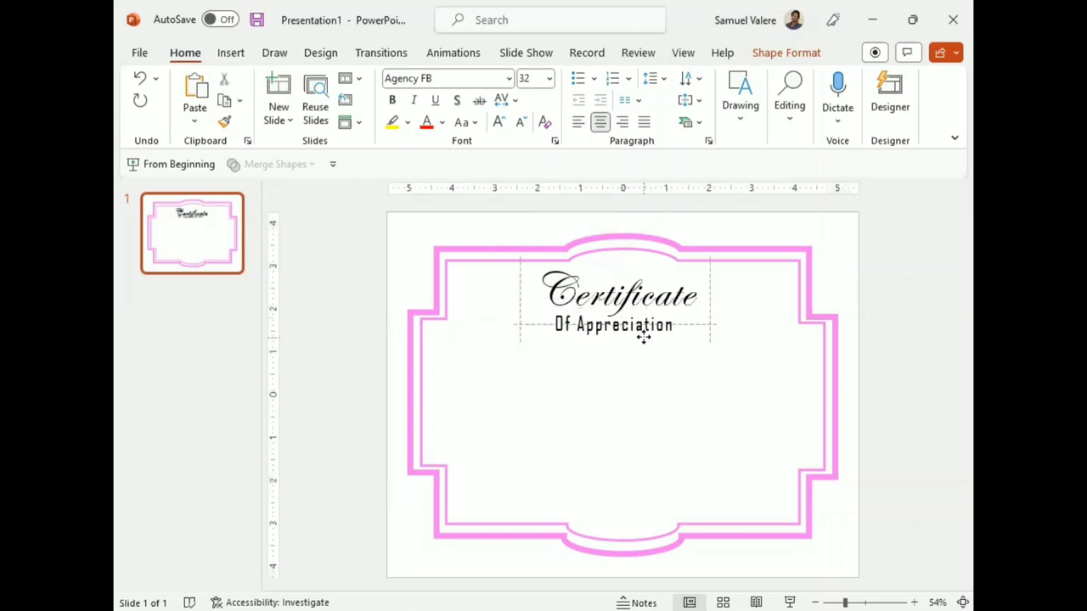
pyautogui.moveTo(644, 337); pyautogui.dragTo(671, 327)
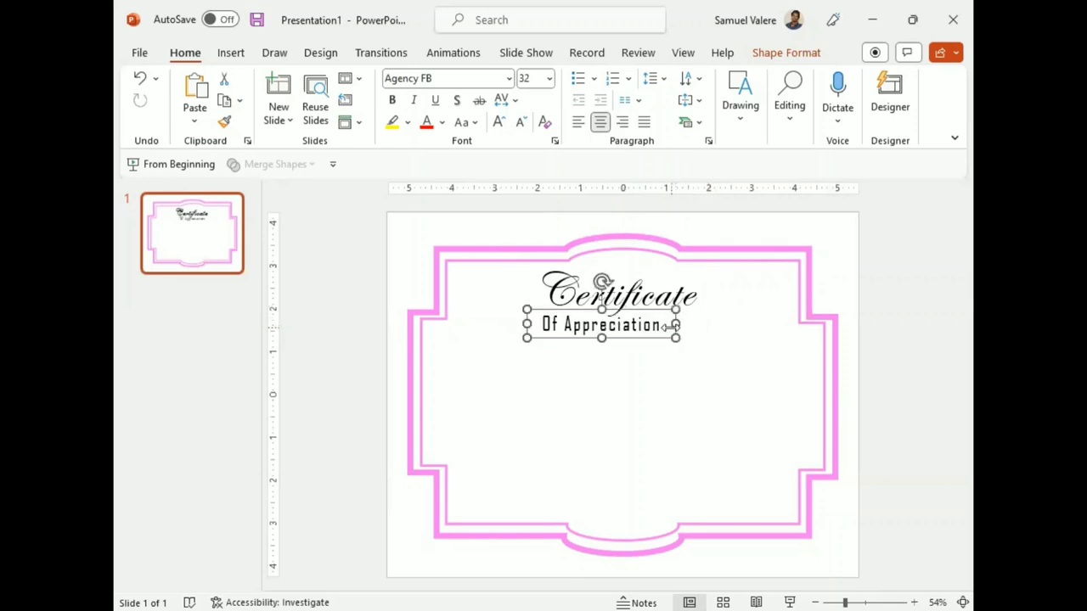
pyautogui.moveTo(671, 327)
pyautogui.mouseDown()
pyautogui.moveTo(654, 323)
pyautogui.moveTo(642, 339)
pyautogui.mouseUp()
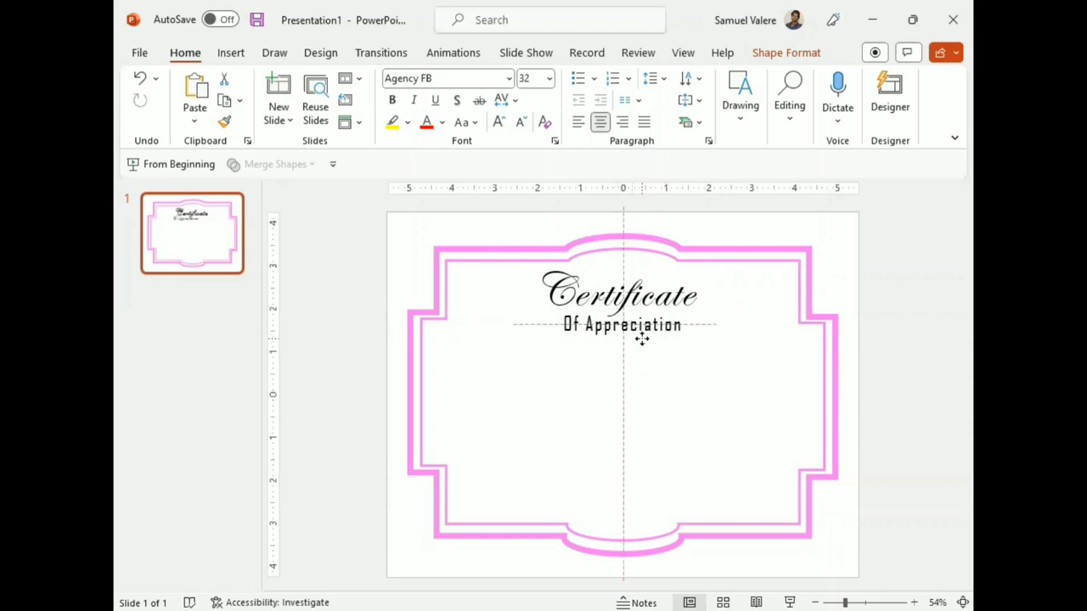
pyautogui.tripleClick(629, 326)
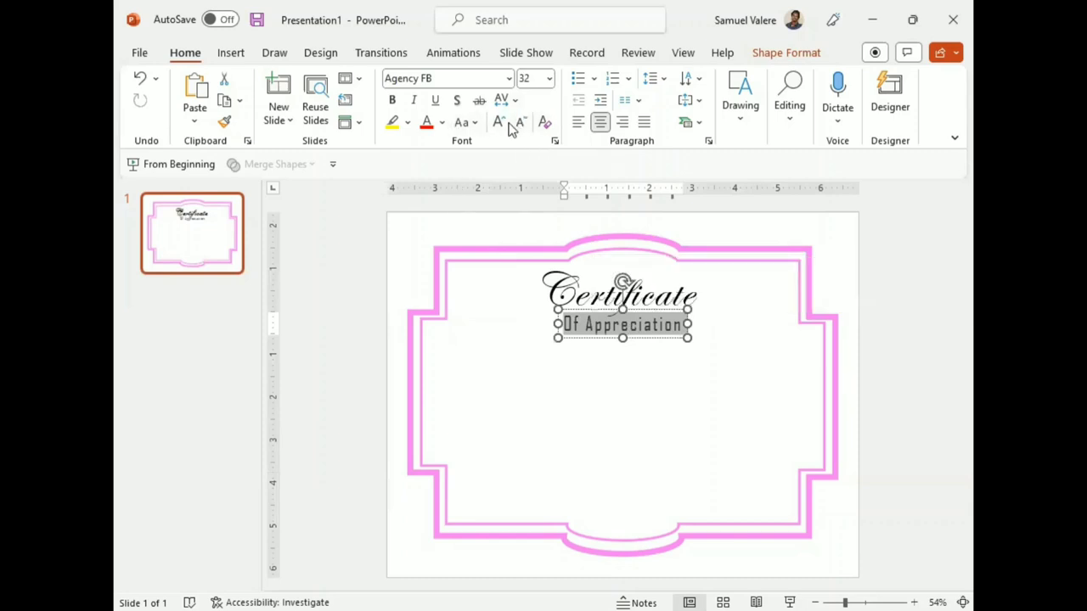
pyautogui.click(442, 124)
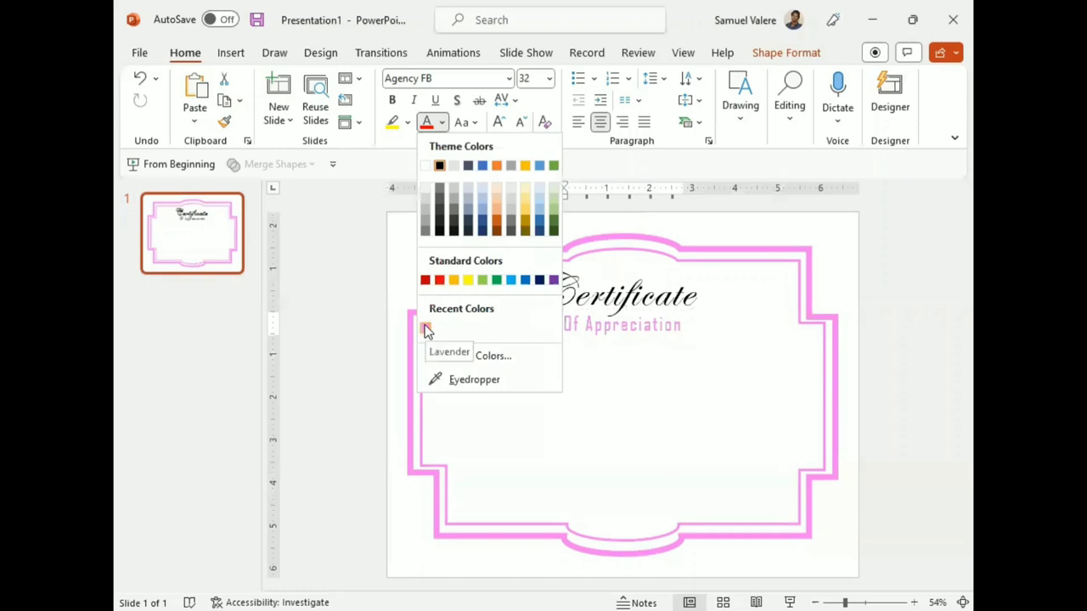
pyautogui.click(427, 329)
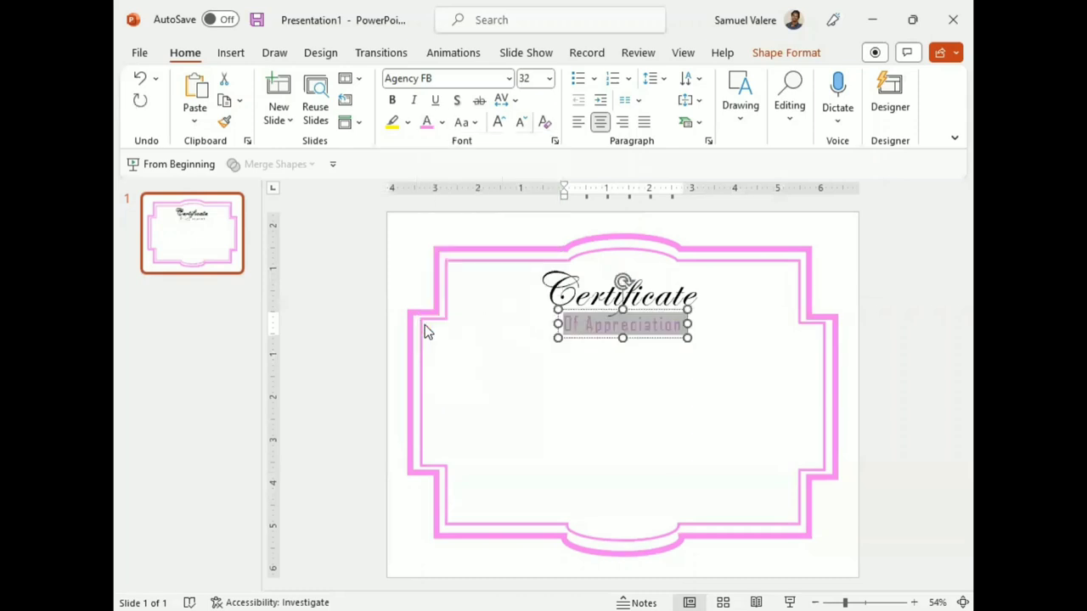
pyautogui.click(598, 338)
# Copy the subtitle below and change it to 'This Certificate is Proudly Presented To' on one line
pyautogui.moveTo(598, 341); pyautogui.dragTo(606, 359)
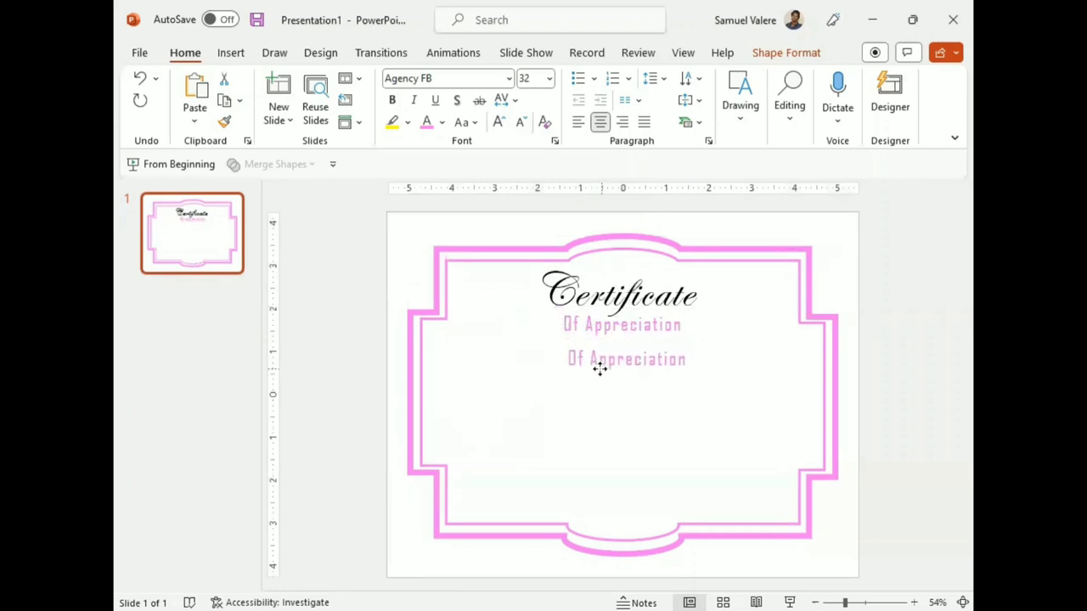
pyautogui.tripleClick(606, 359)
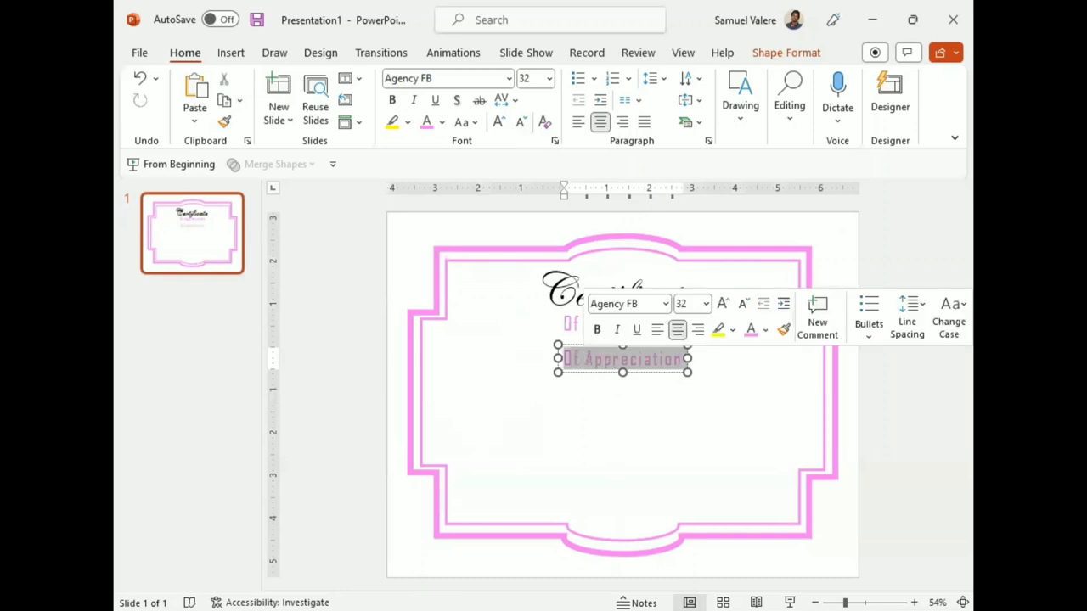
pyautogui.write('This')
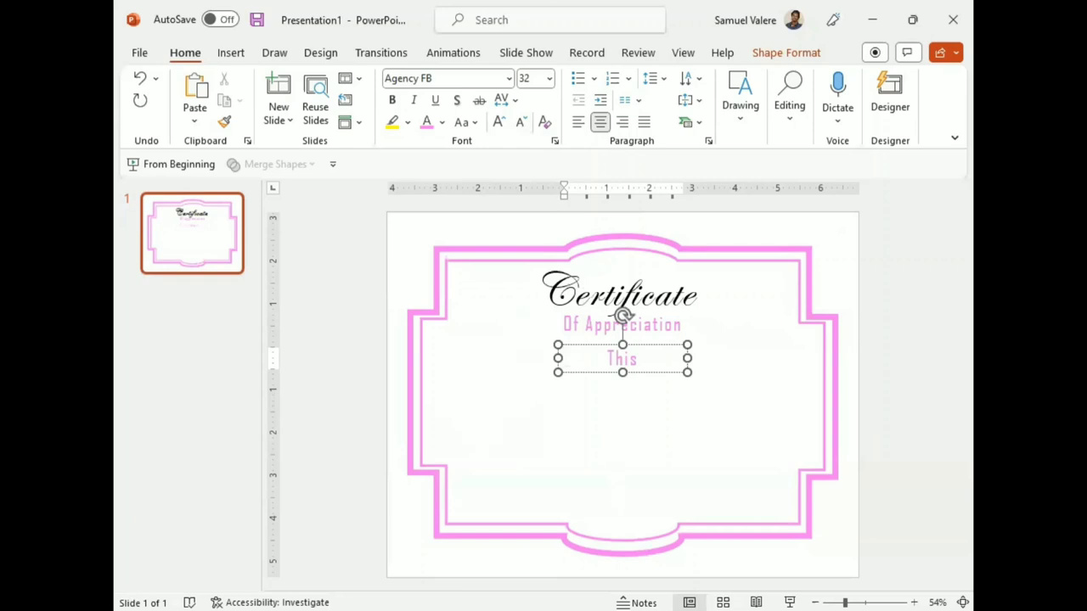
pyautogui.press('Return')
pyautogui.write('Certificate')
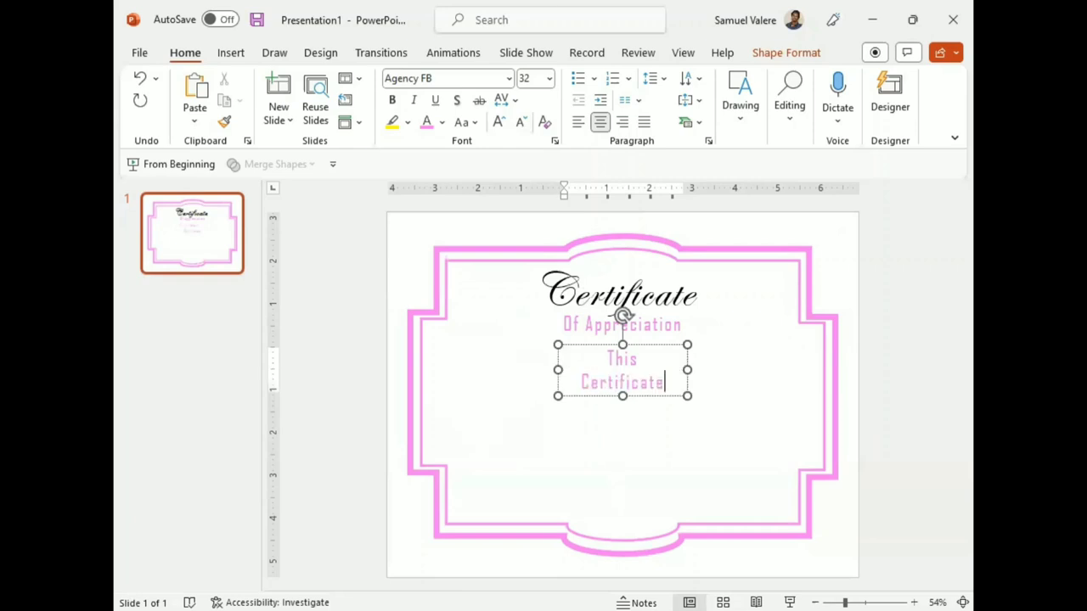
pyautogui.write(' is Pro')
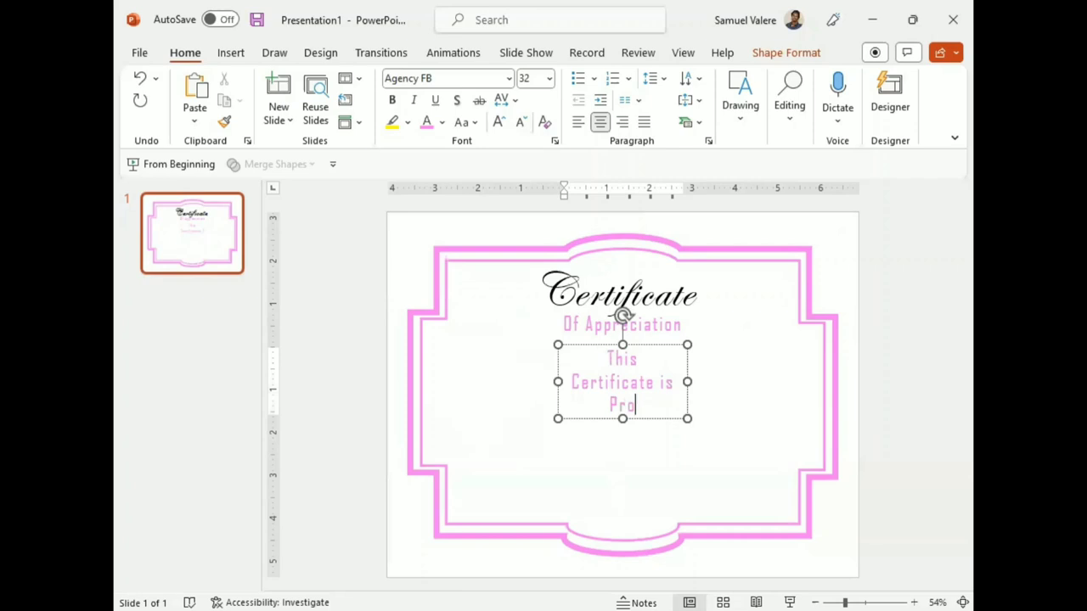
pyautogui.write('udly Presented To')
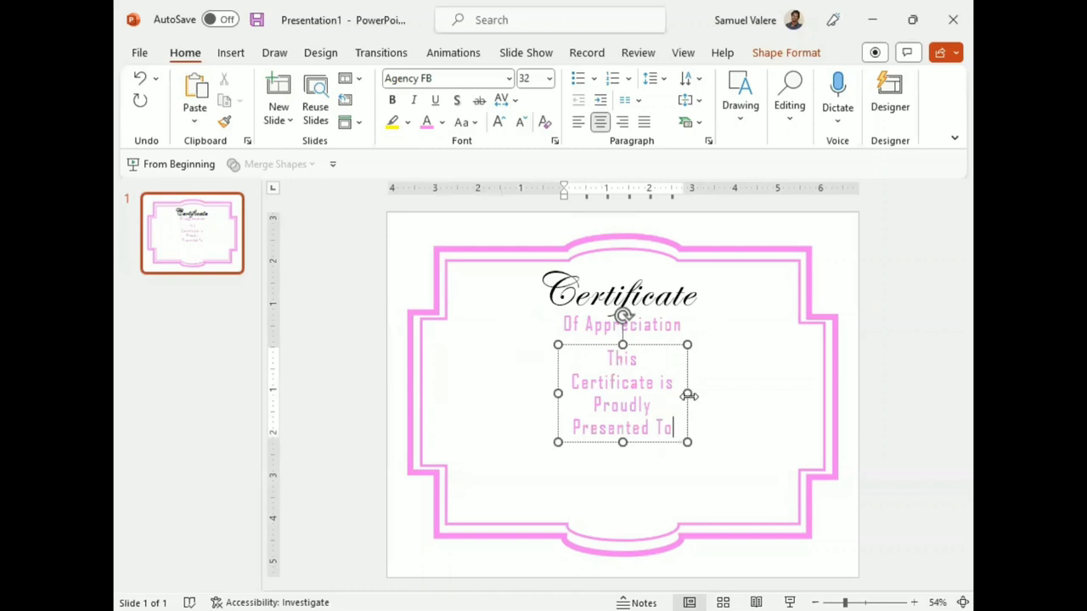
pyautogui.moveTo(688, 393); pyautogui.dragTo(833, 383)
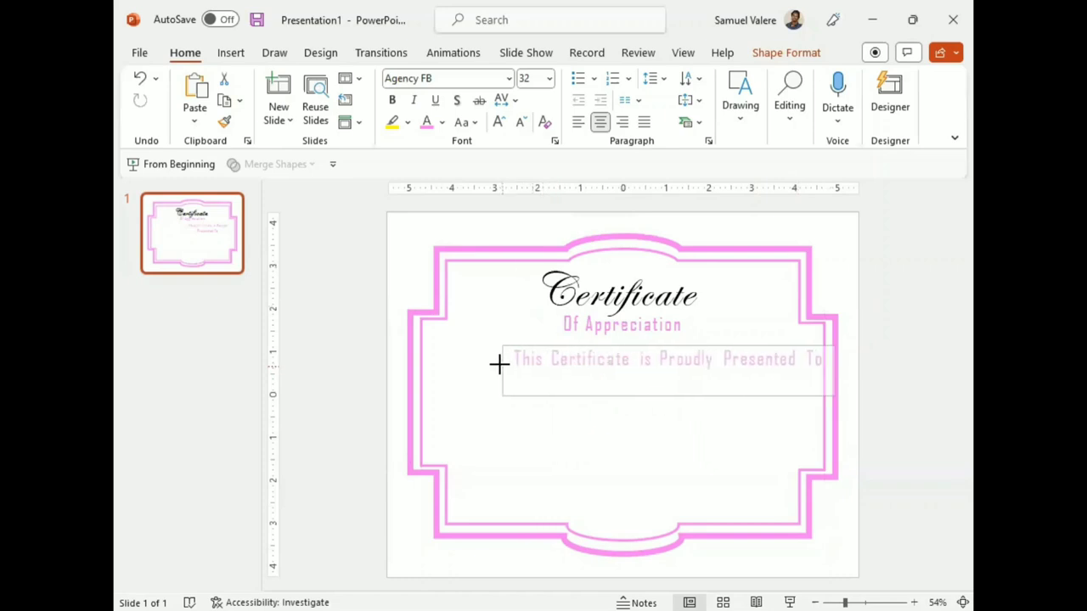
pyautogui.moveTo(548, 365); pyautogui.dragTo(501, 366)
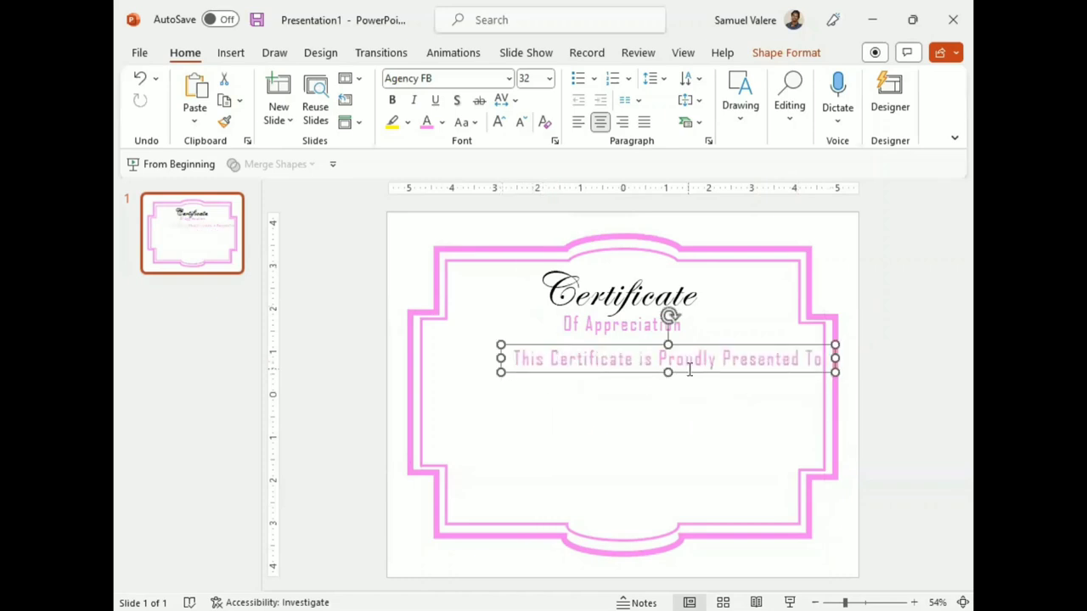
pyautogui.moveTo(682, 371); pyautogui.dragTo(640, 365)
# Make the sentence black at 24 pt and centre it below the subtitle
pyautogui.tripleClick(643, 359)
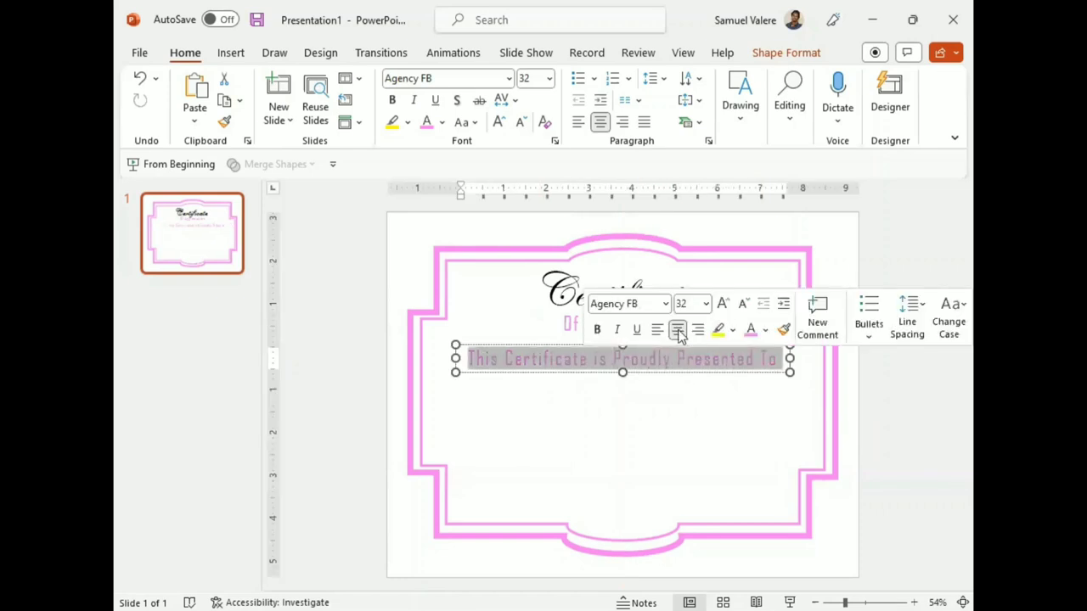
pyautogui.click(765, 331)
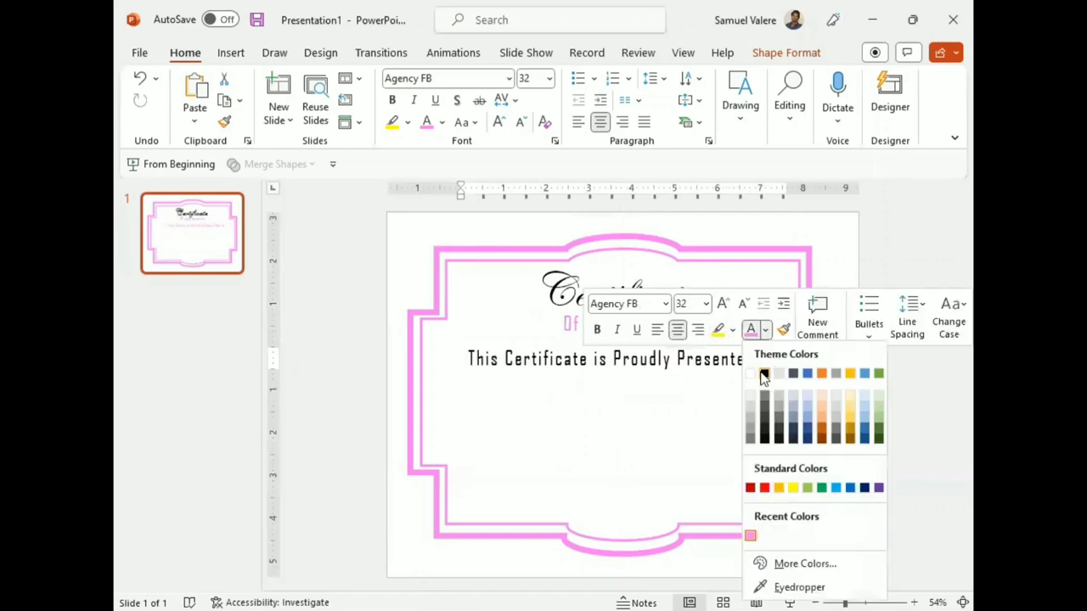
pyautogui.click(763, 375)
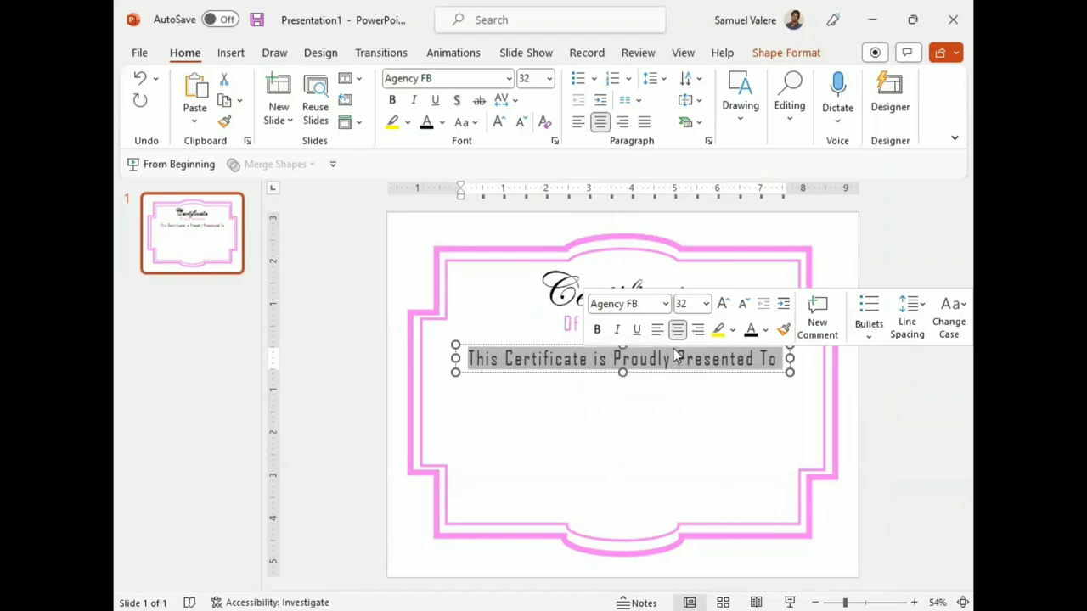
pyautogui.click(692, 301)
pyautogui.write('24')
pyautogui.press('Return')
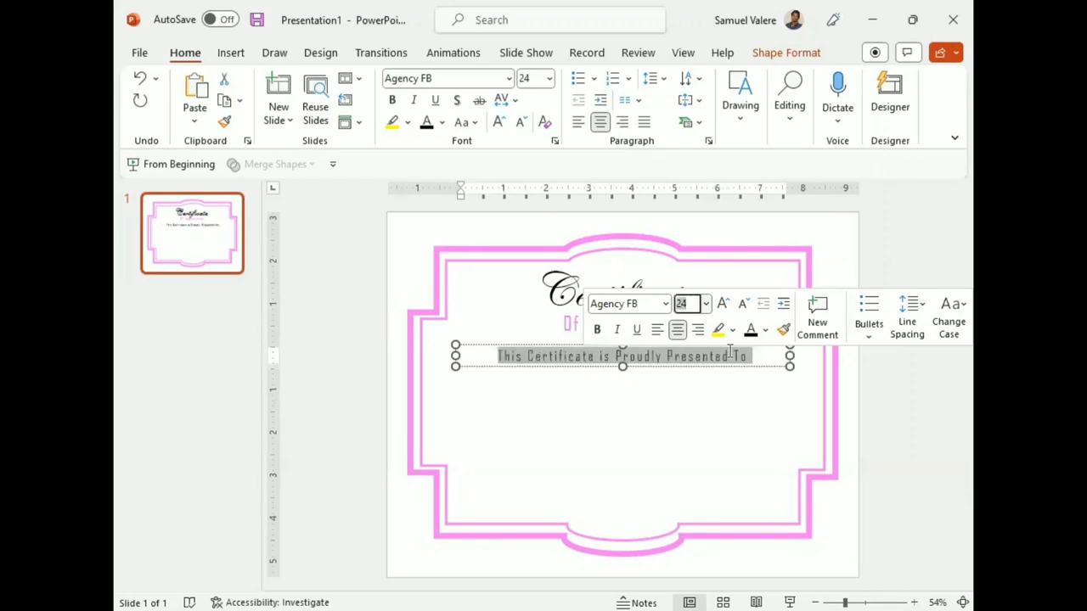
pyautogui.moveTo(790, 356); pyautogui.dragTo(722, 355)
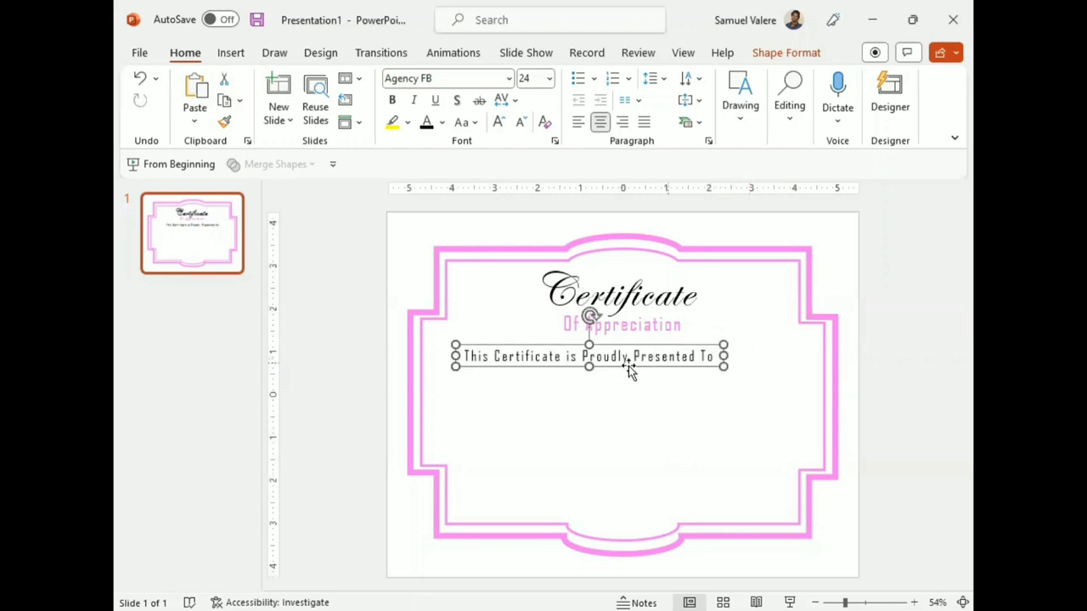
pyautogui.moveTo(628, 366); pyautogui.dragTo(655, 372)
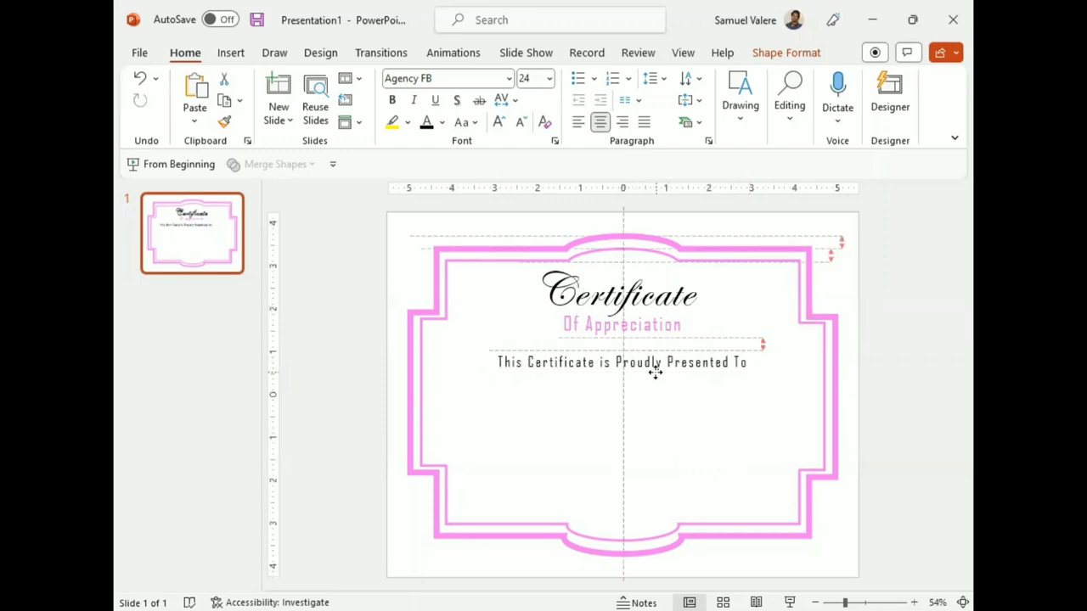
pyautogui.moveTo(655, 372); pyautogui.dragTo(652, 365)
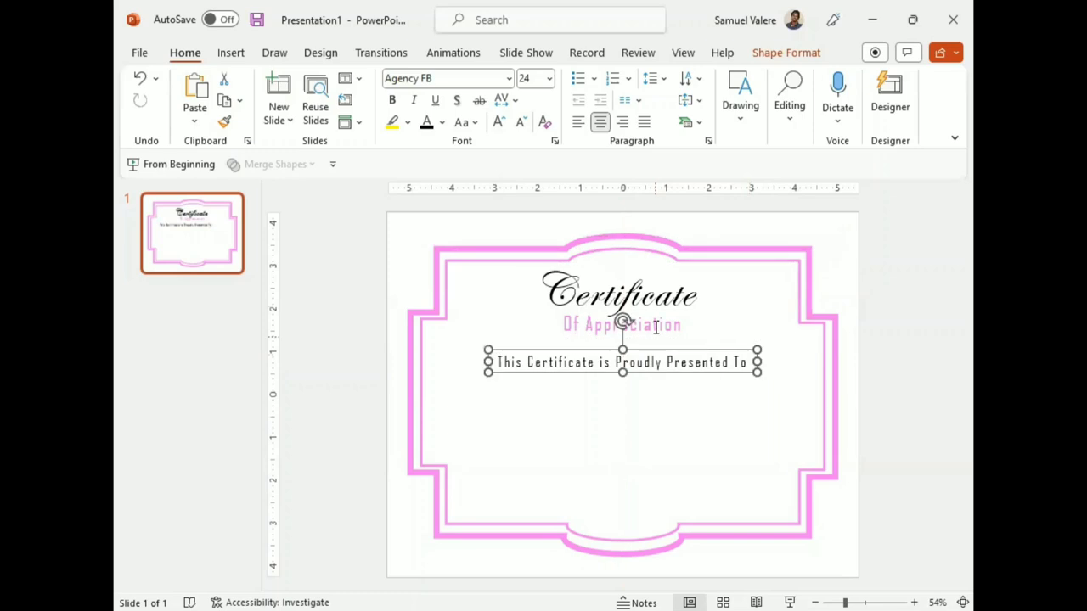
# Copy the Certificate title below the sentence and replace its text with the recipient's name
pyautogui.click(693, 330)
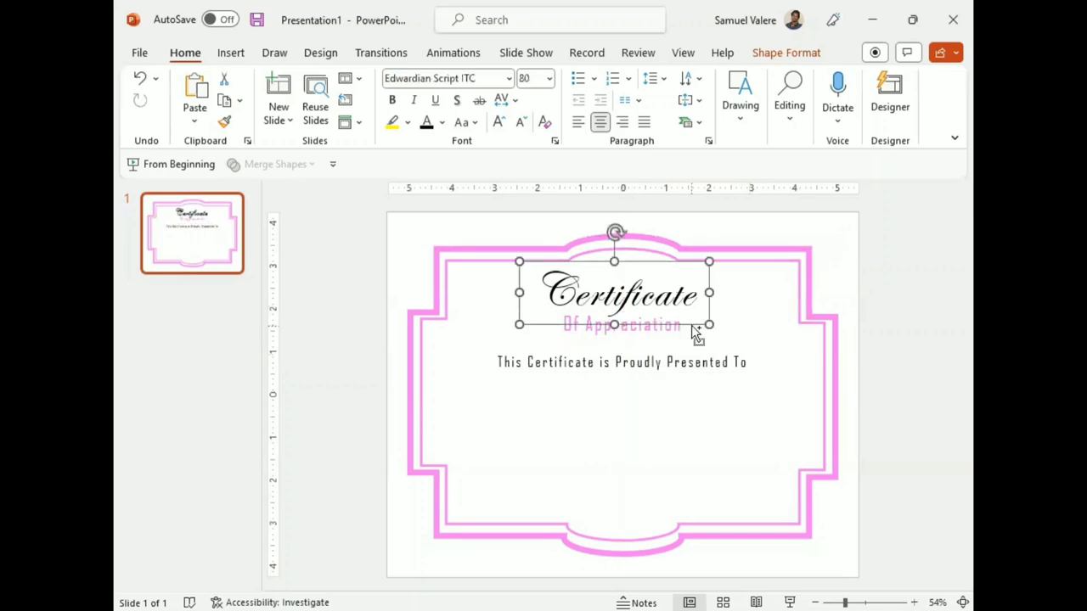
pyautogui.moveTo(693, 327); pyautogui.dragTo(686, 436)
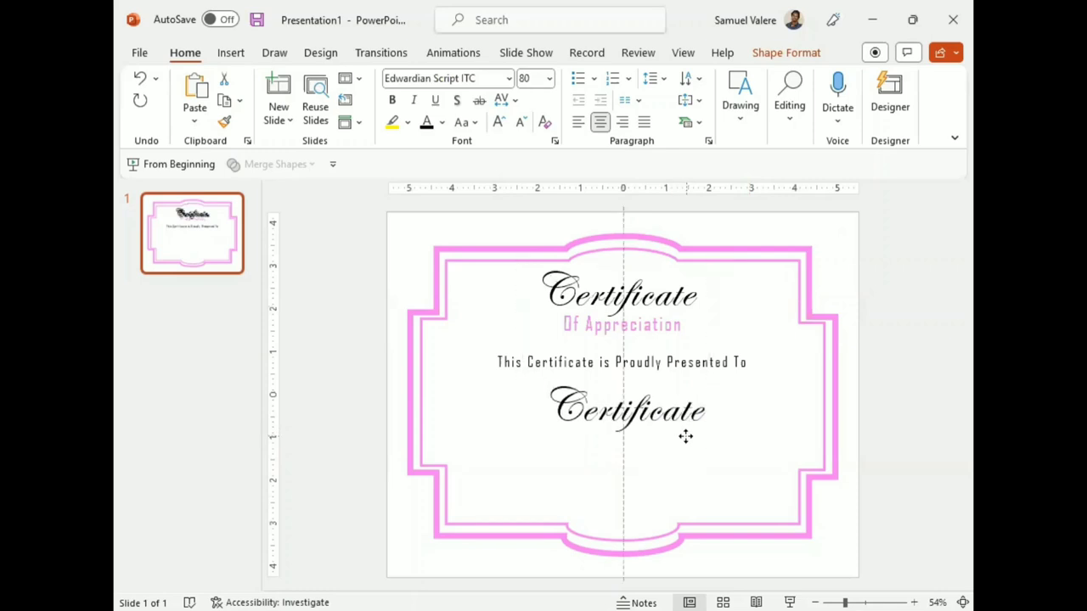
pyautogui.doubleClick(636, 412)
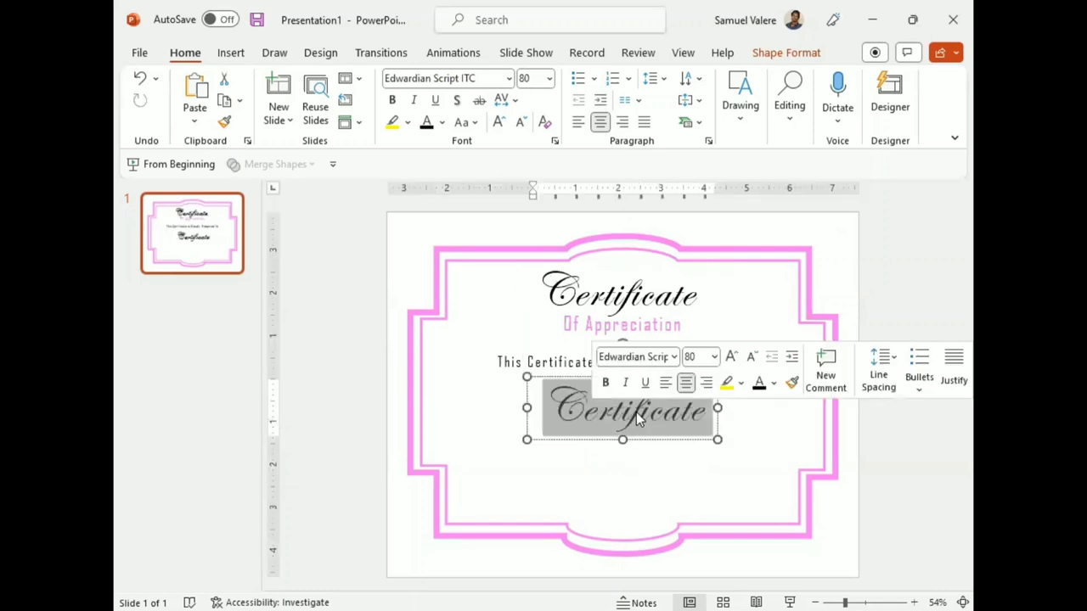
pyautogui.write('Maddy')
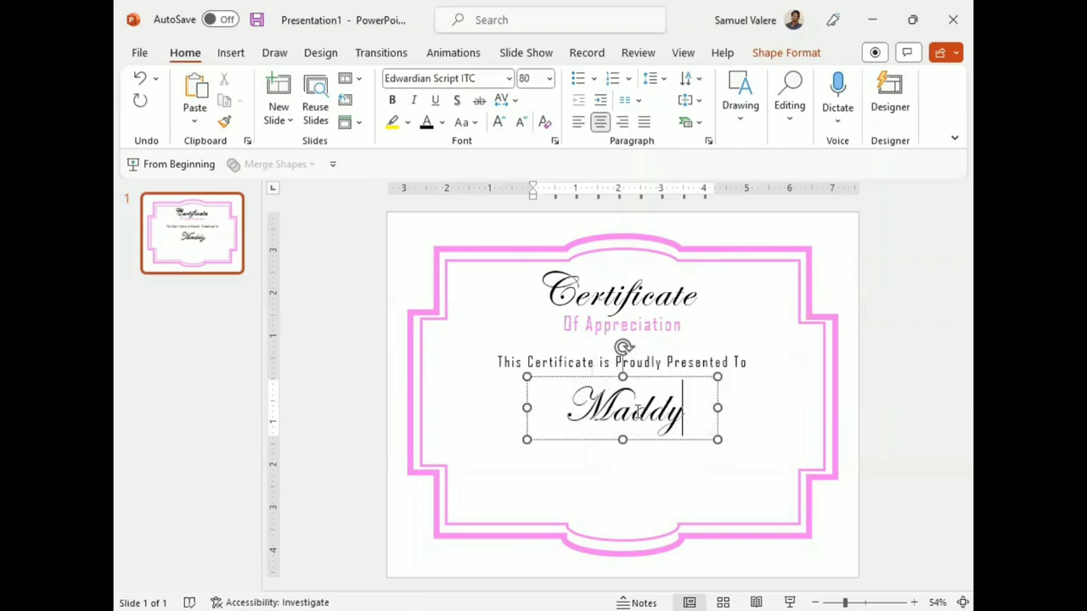
pyautogui.write(' R')
pyautogui.press('BackSpace')
pyautogui.press('BackSpace')
pyautogui.write('F.')
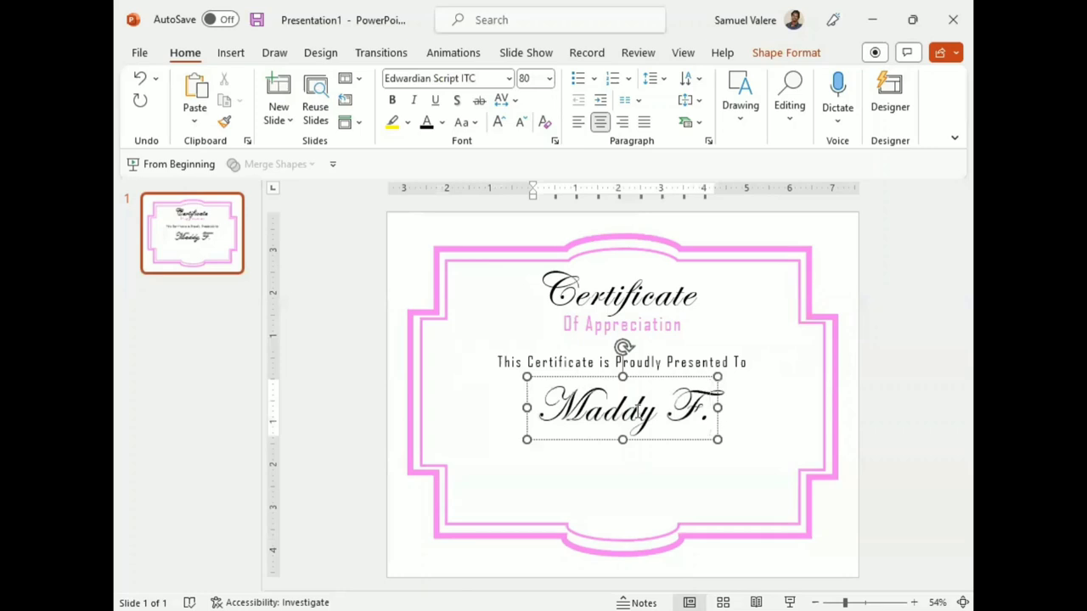
# Colour the recipient's name lavender and centre it under the presented-to line
pyautogui.tripleClick(625, 411)
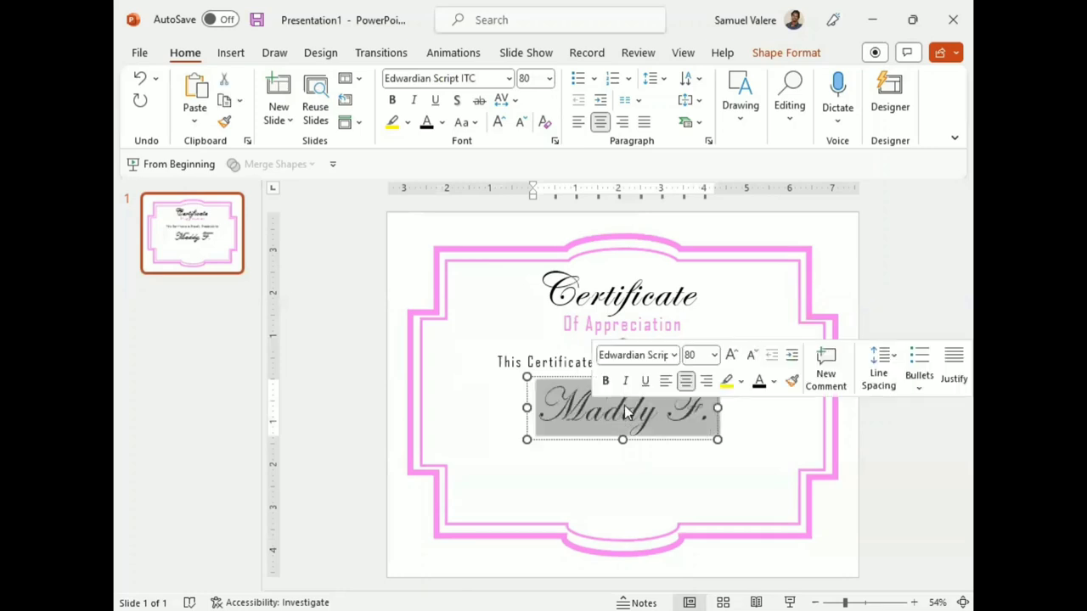
pyautogui.click(774, 383)
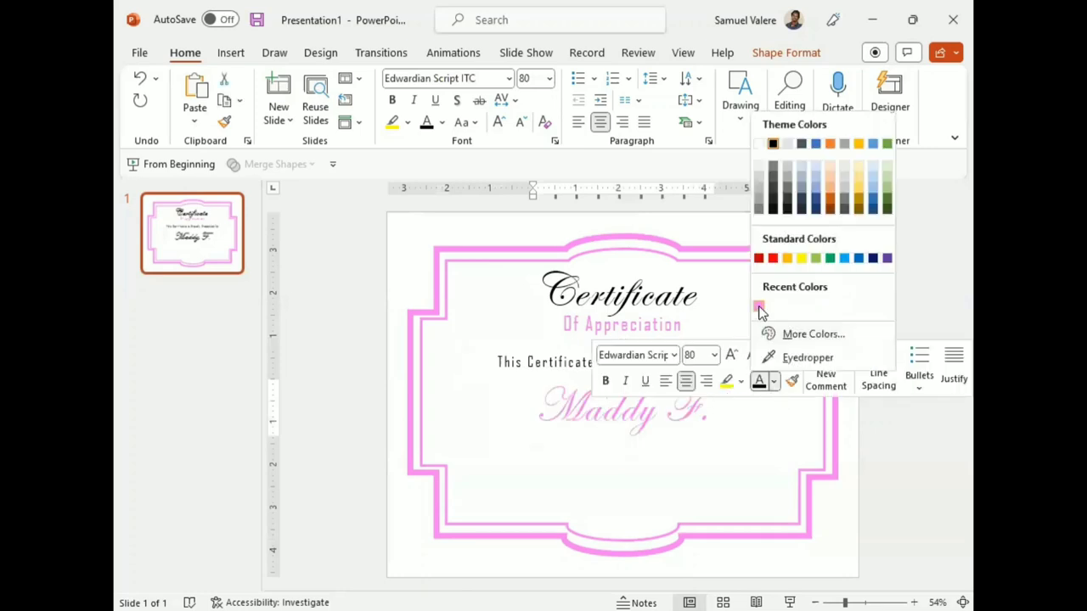
pyautogui.click(760, 309)
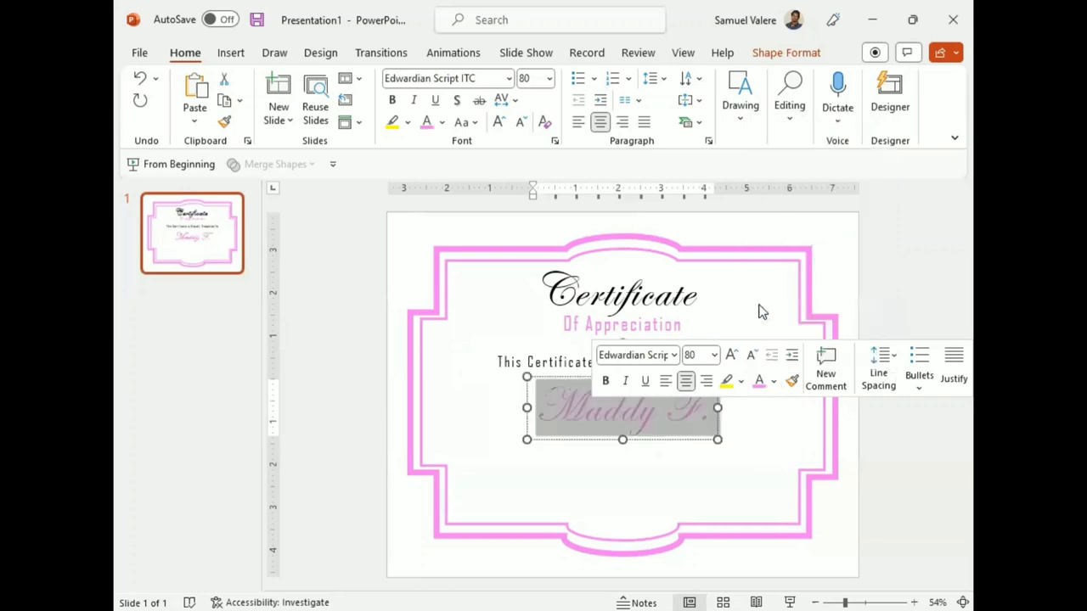
pyautogui.click(649, 440)
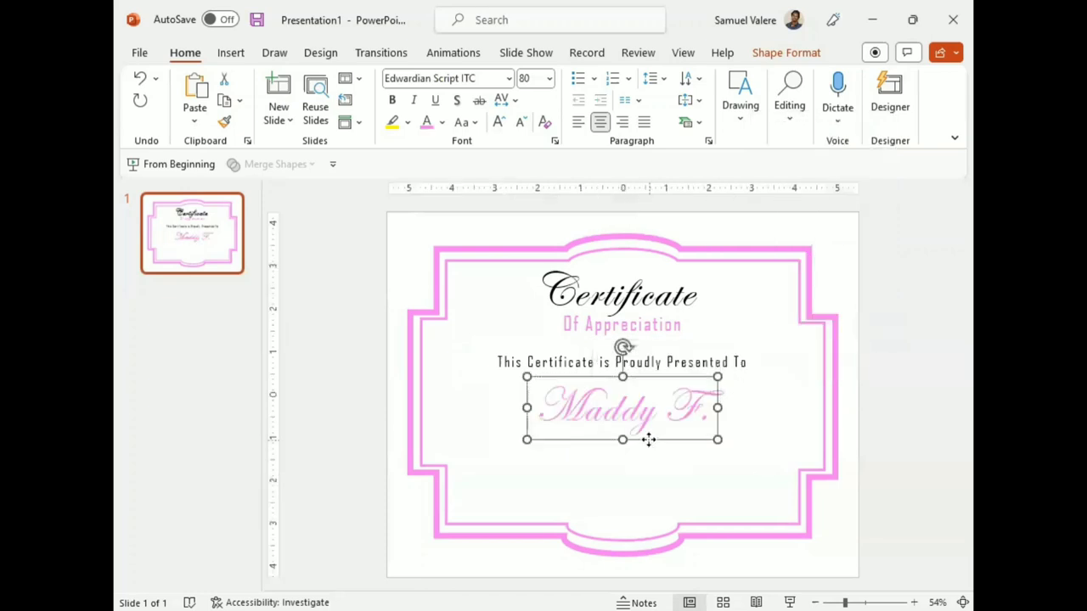
pyautogui.moveTo(649, 440); pyautogui.dragTo(645, 435)
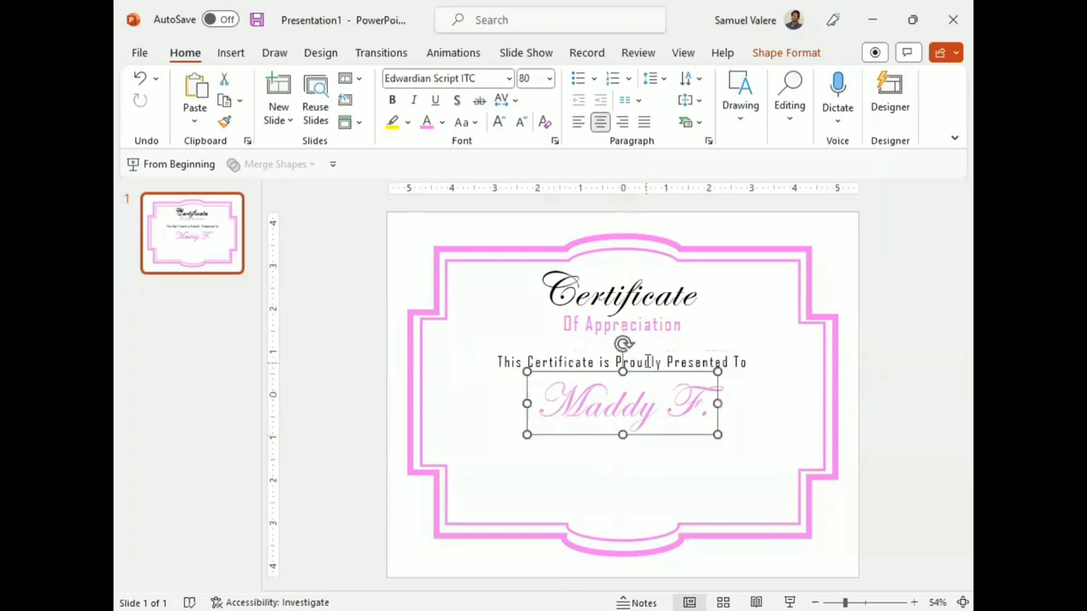
pyautogui.click(650, 363)
# Copy the presented-to line below the name, paste the appreciation message into it, then widen and centre it
pyautogui.moveTo(651, 351); pyautogui.dragTo(661, 460)
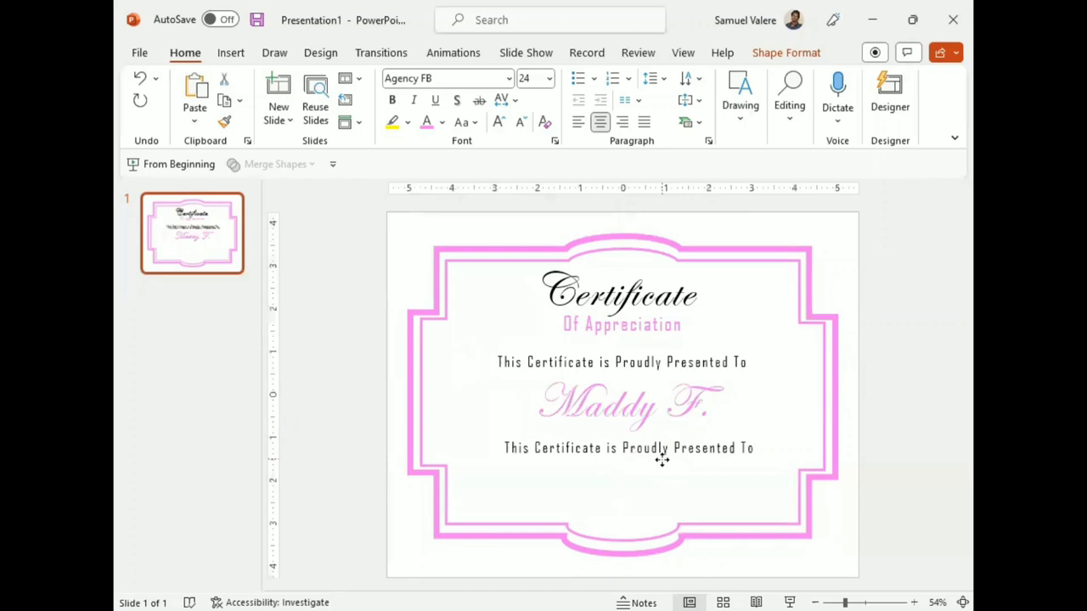
pyautogui.tripleClick(661, 457)
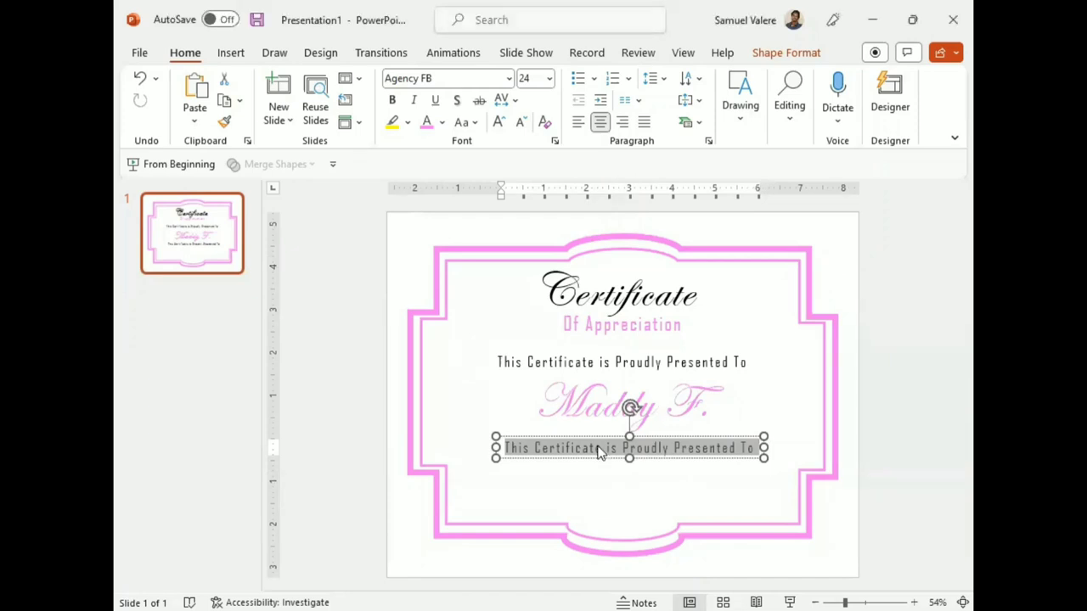
pyautogui.hotkey('ctrl', 'v')
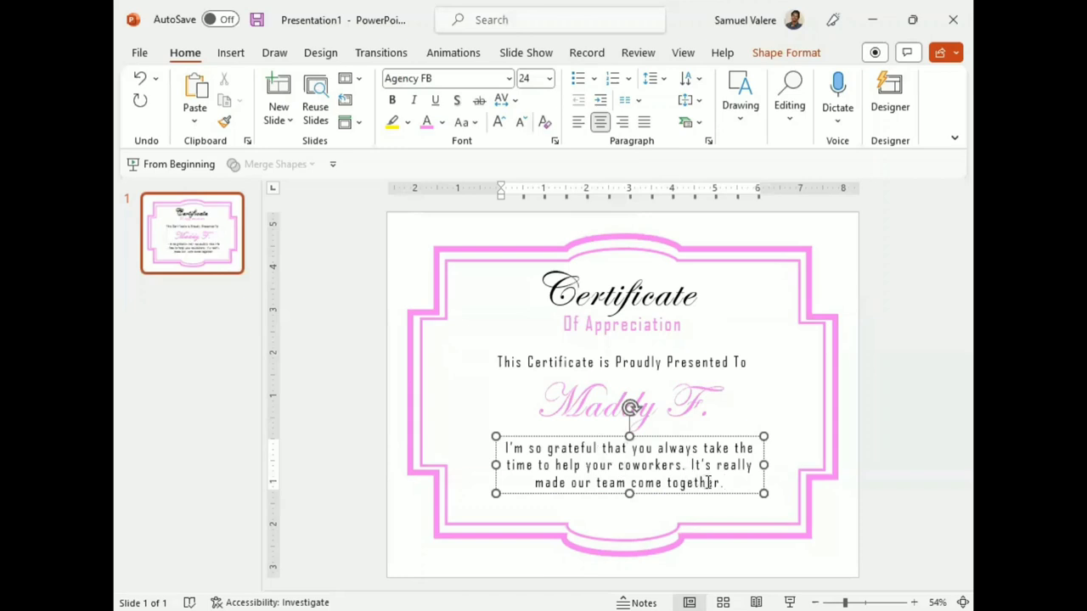
pyautogui.click(776, 463)
pyautogui.moveTo(776, 463); pyautogui.dragTo(805, 466)
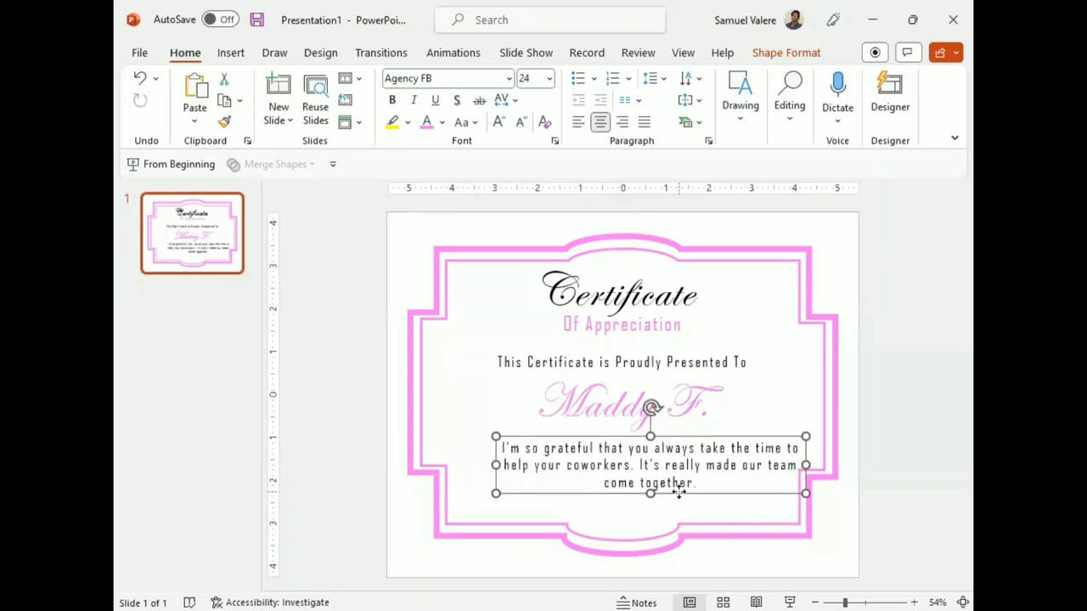
pyautogui.moveTo(690, 498); pyautogui.dragTo(688, 495)
pyautogui.moveTo(805, 461); pyautogui.dragTo(835, 462)
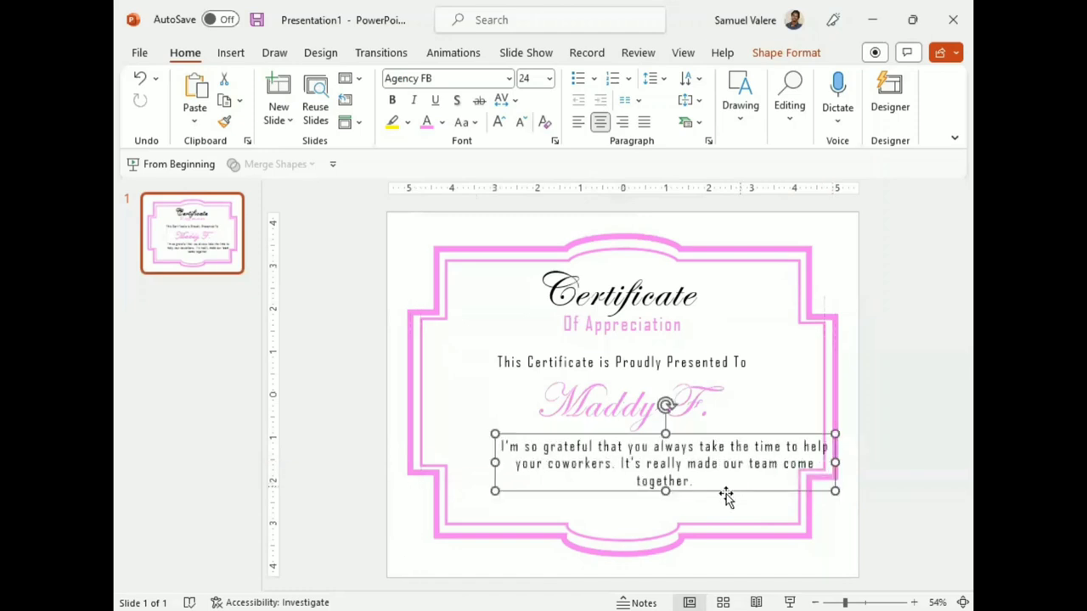
pyautogui.moveTo(695, 490); pyautogui.dragTo(651, 485)
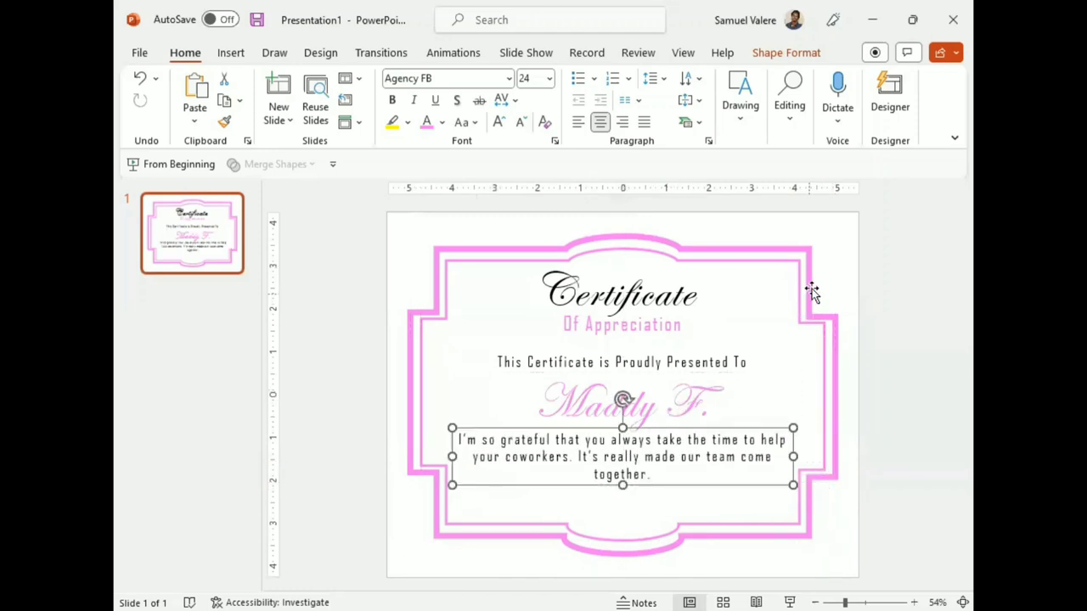
# Stretch the pink certificate frame taller, recentre it, and move the message back under the name
pyautogui.moveTo(623, 240); pyautogui.dragTo(622, 235)
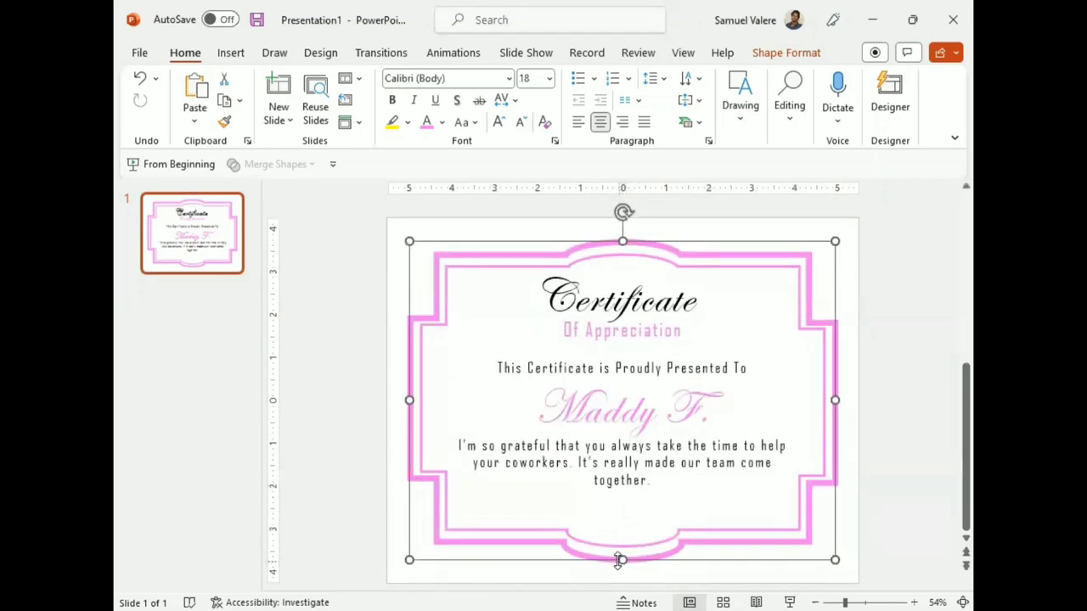
pyautogui.moveTo(620, 558)
pyautogui.mouseDown()
pyautogui.moveTo(622, 571)
pyautogui.moveTo(623, 557)
pyautogui.mouseUp()
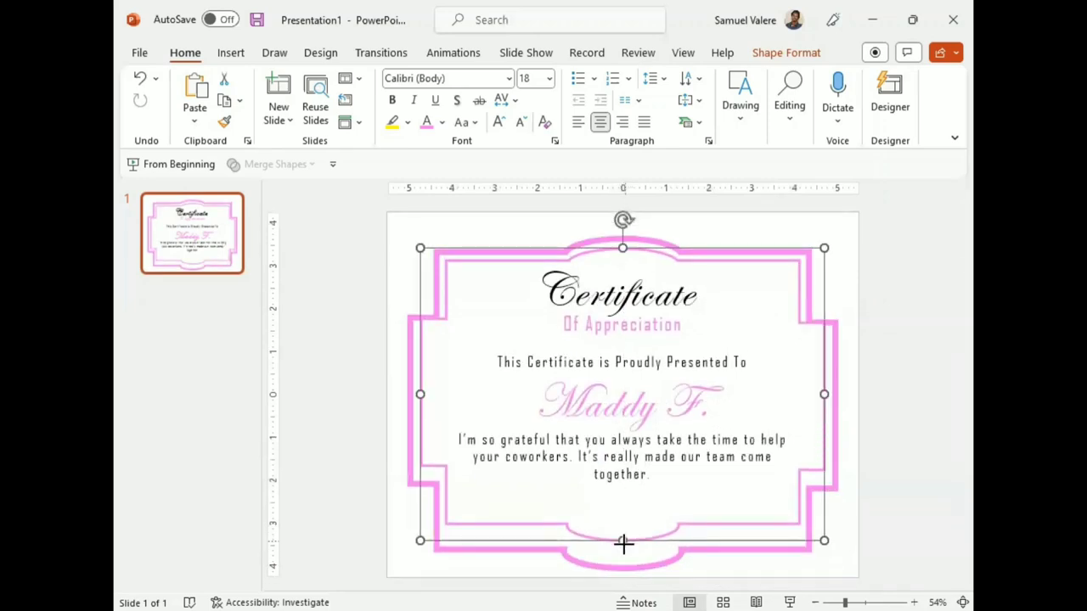
pyautogui.moveTo(626, 544)
pyautogui.mouseDown()
pyautogui.moveTo(620, 553)
pyautogui.moveTo(625, 529)
pyautogui.moveTo(625, 540)
pyautogui.mouseUp()
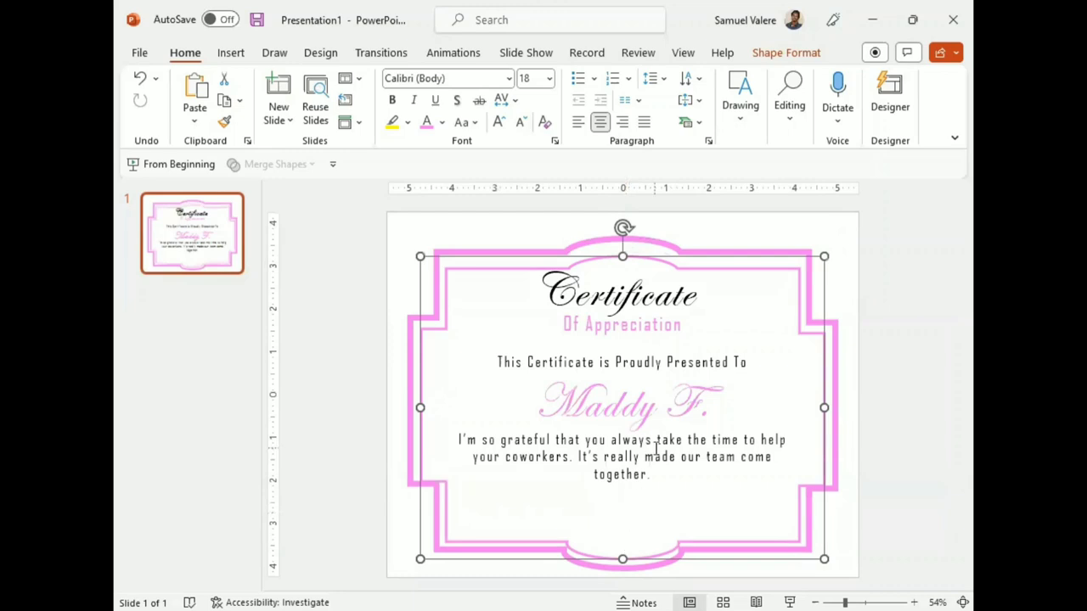
pyautogui.moveTo(638, 534); pyautogui.dragTo(637, 538)
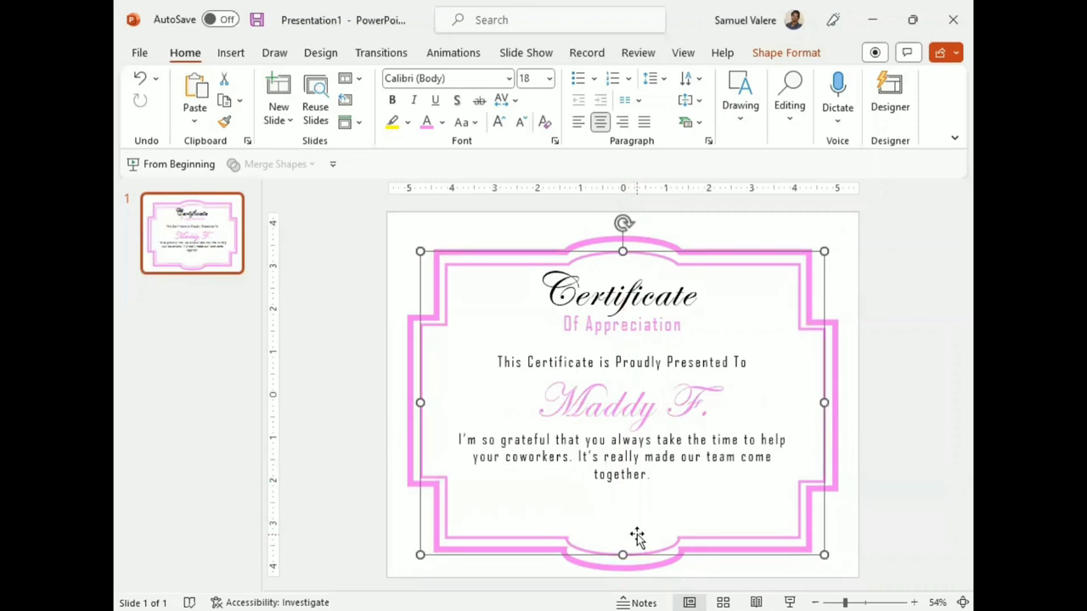
pyautogui.click(626, 457)
pyautogui.moveTo(646, 485); pyautogui.dragTo(651, 497)
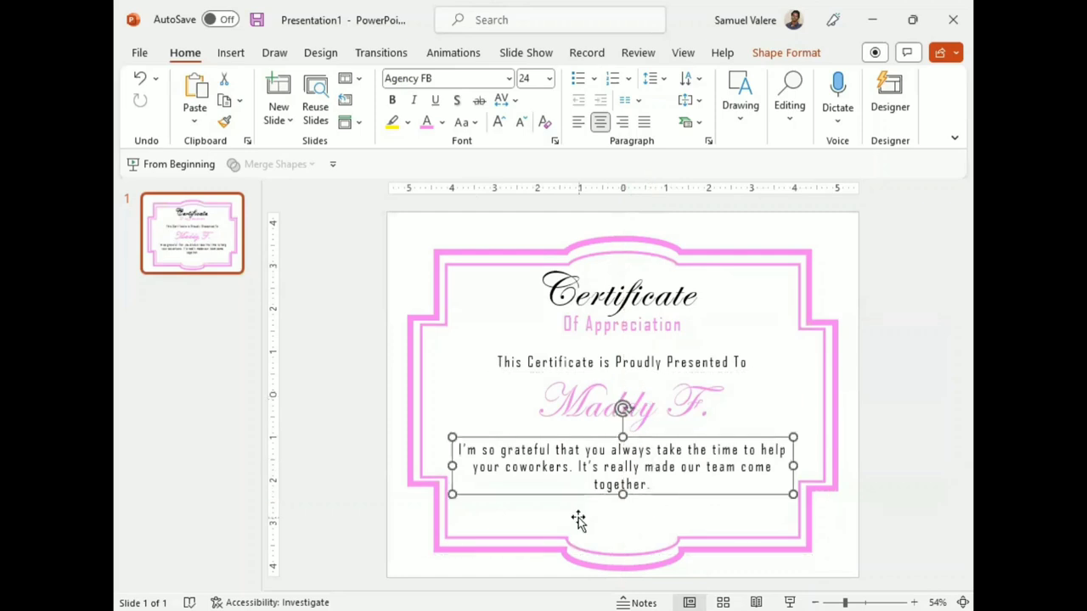
# Set the appreciation message to 20 pt and narrow its box so it wraps, centred under the name
pyautogui.tripleClick(582, 467)
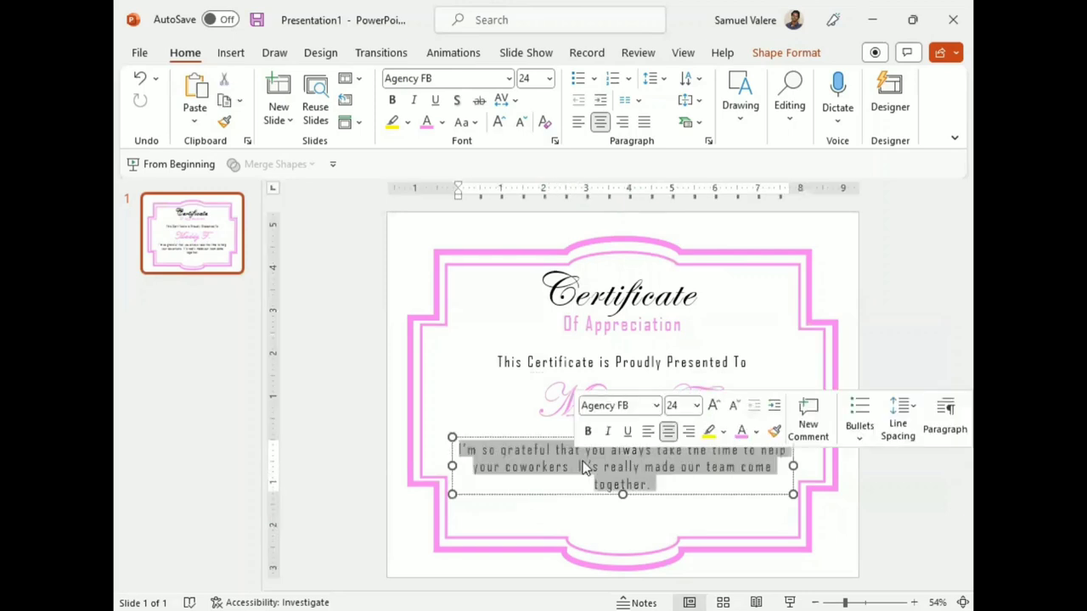
pyautogui.click(680, 405)
pyautogui.write('2')
pyautogui.press('Return')
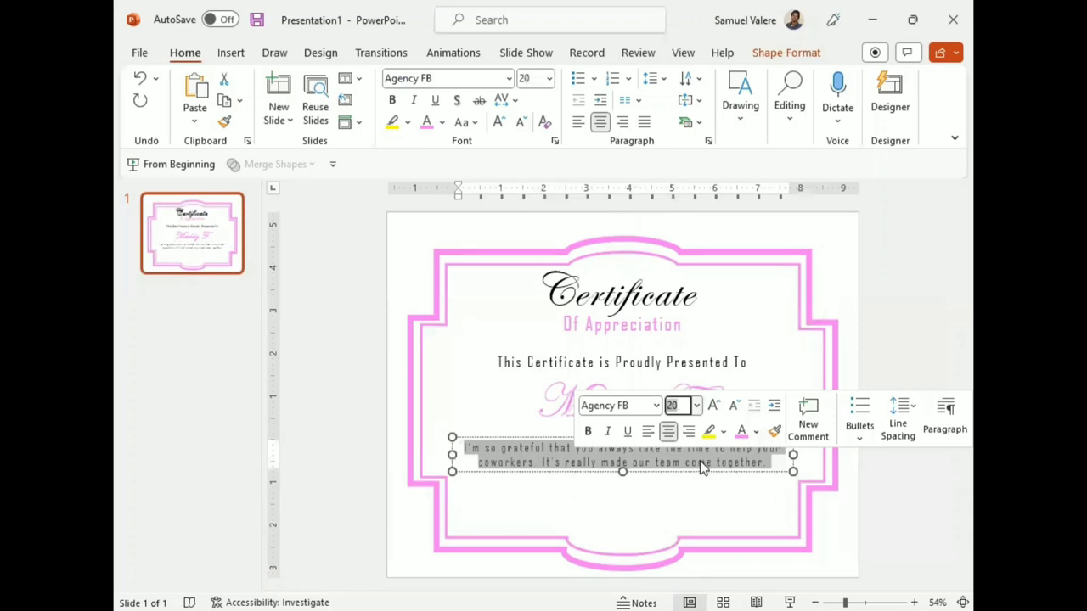
pyautogui.moveTo(794, 455); pyautogui.dragTo(756, 462)
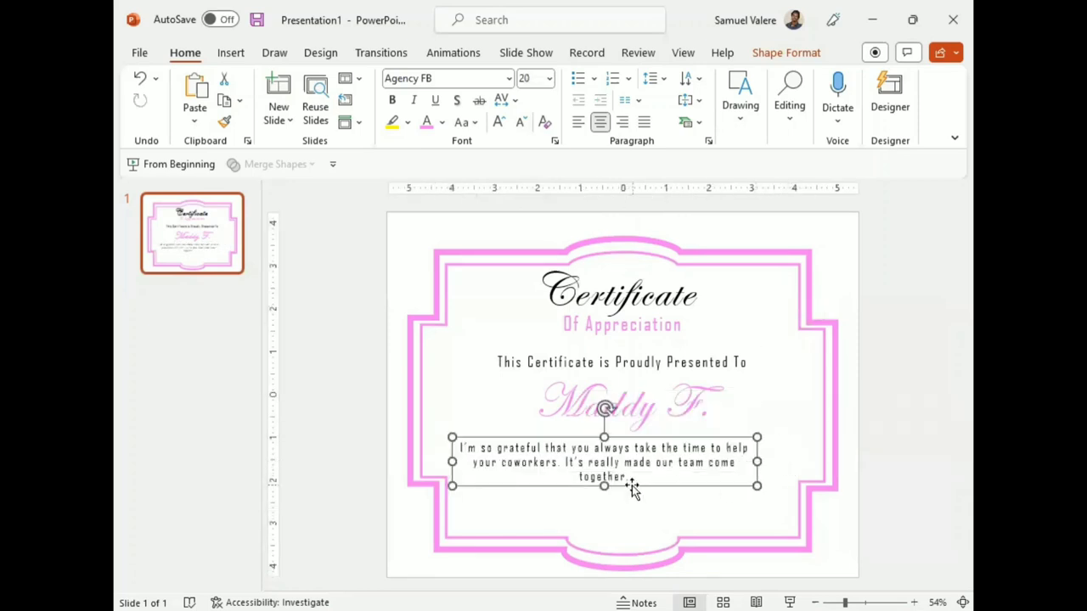
pyautogui.moveTo(632, 484); pyautogui.dragTo(651, 486)
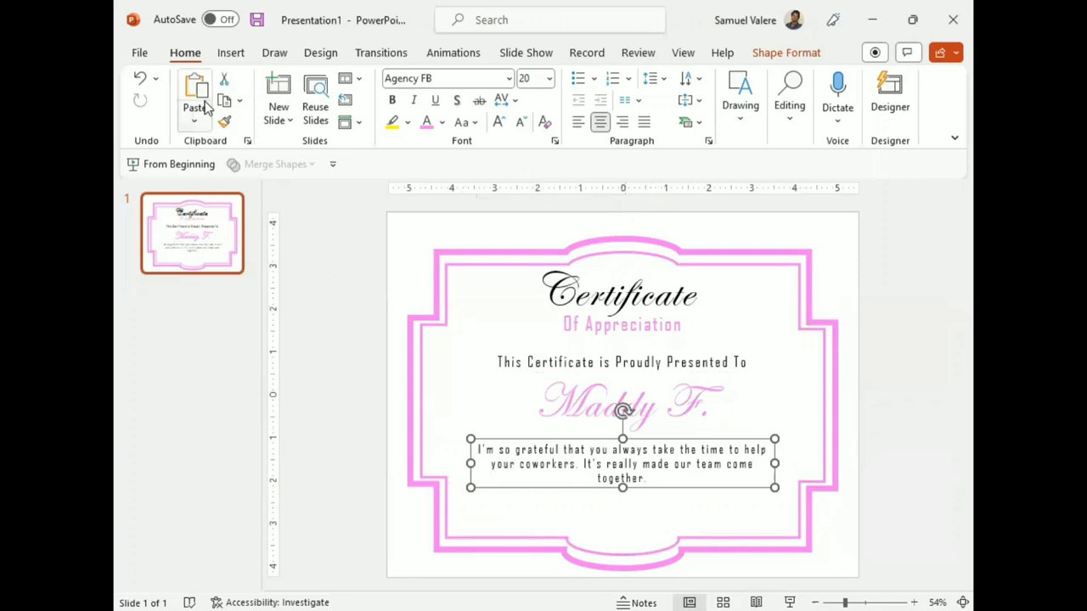
# Draw a small text box reading 'Date' near the frame's lower left
pyautogui.click(230, 53)
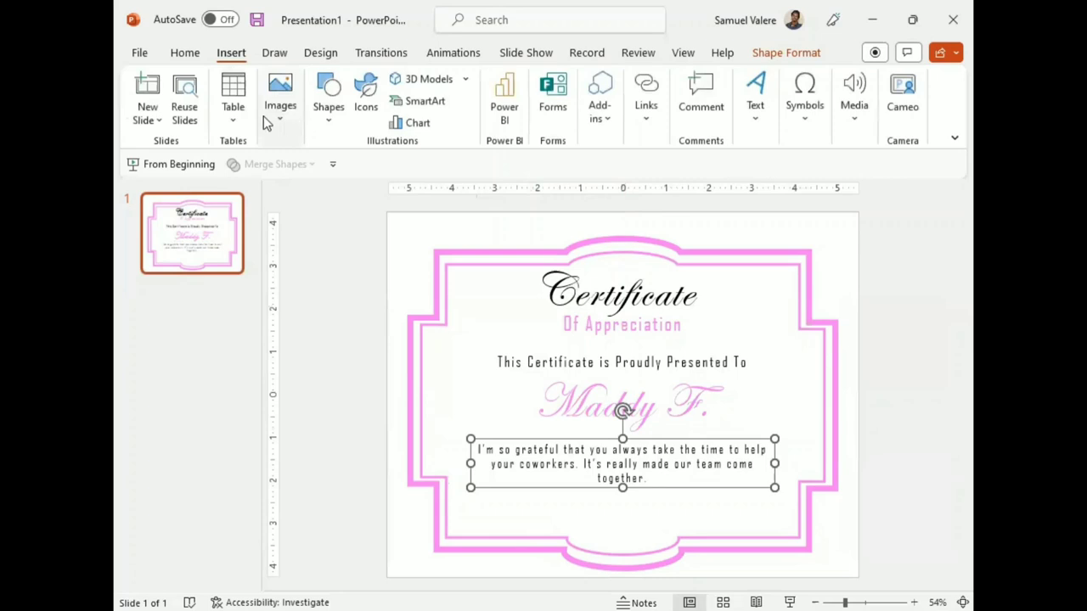
pyautogui.click(329, 119)
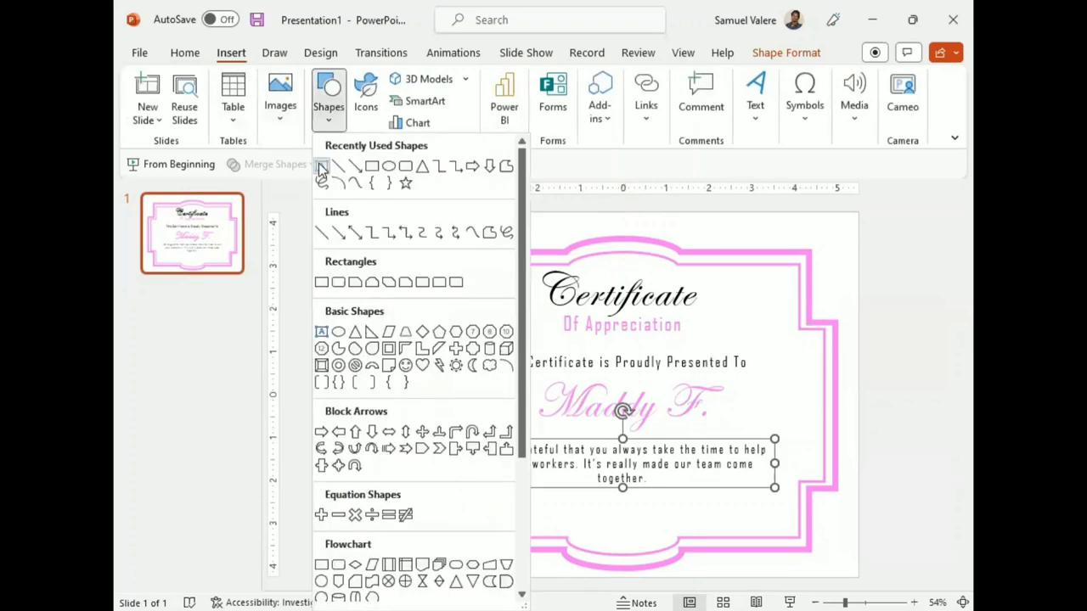
pyautogui.click(321, 168)
pyautogui.moveTo(474, 510); pyautogui.dragTo(510, 532)
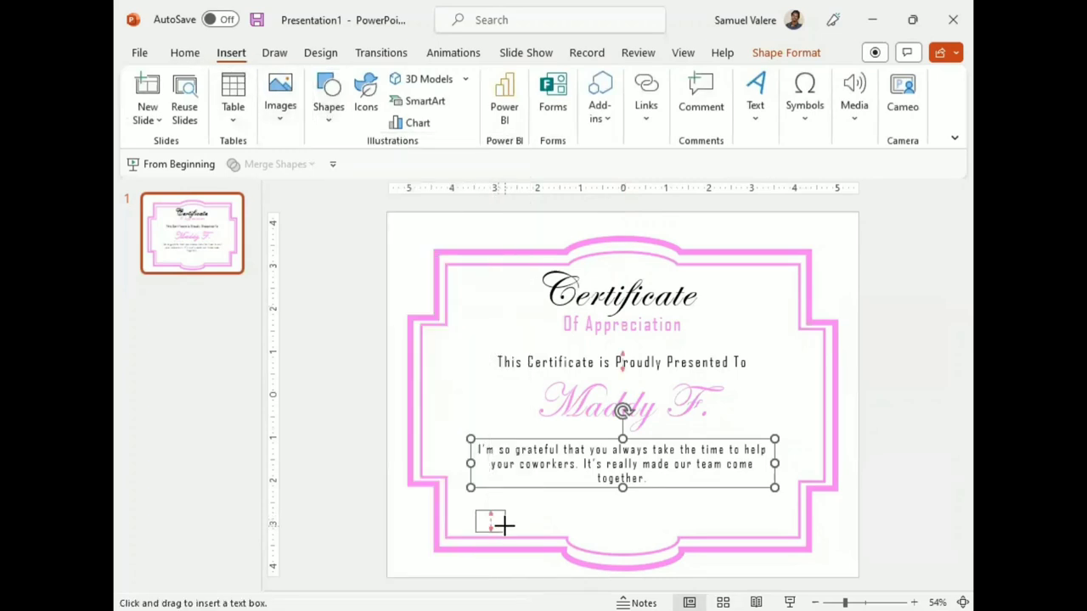
pyautogui.write('Da')
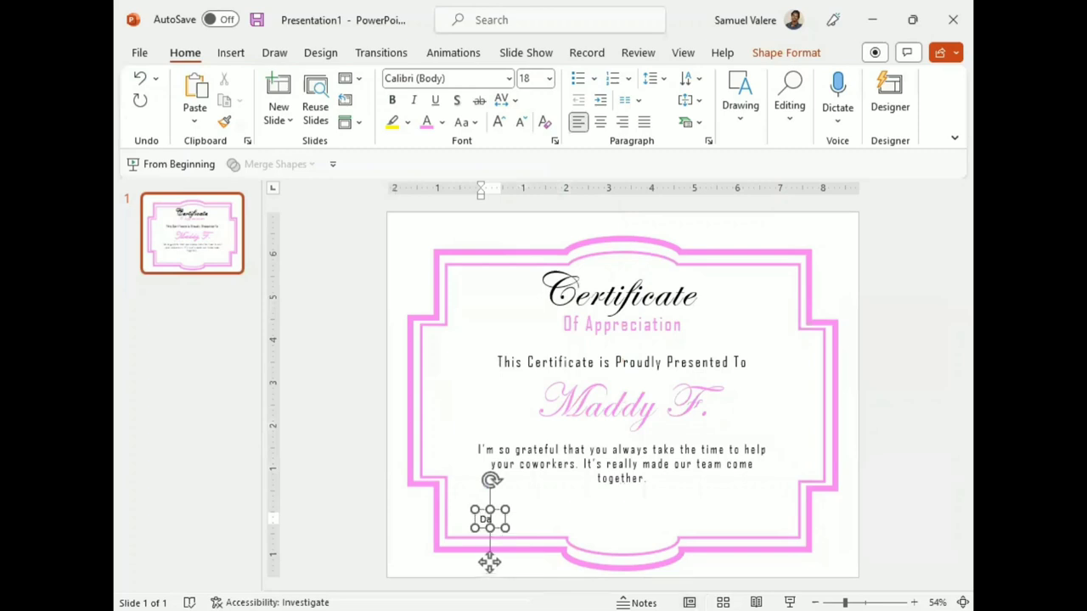
pyautogui.write('te')
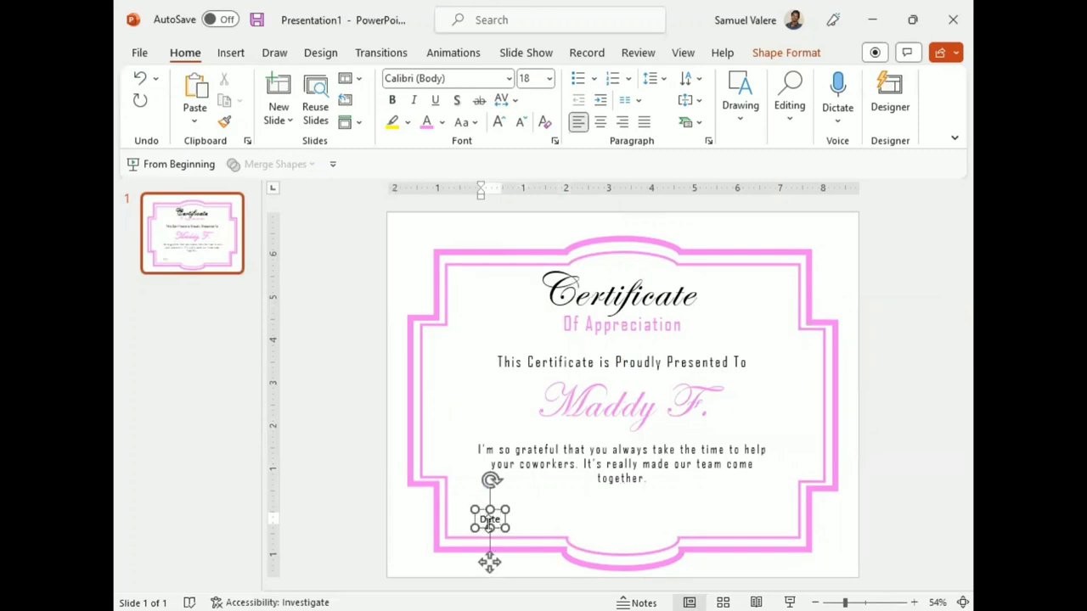
pyautogui.click(524, 518)
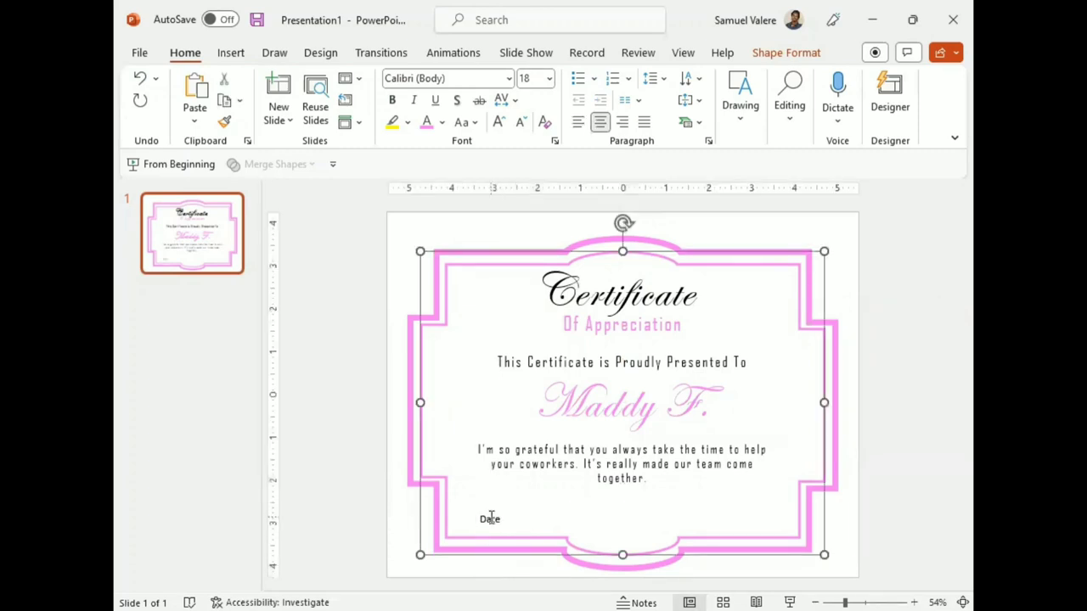
pyautogui.click(491, 514)
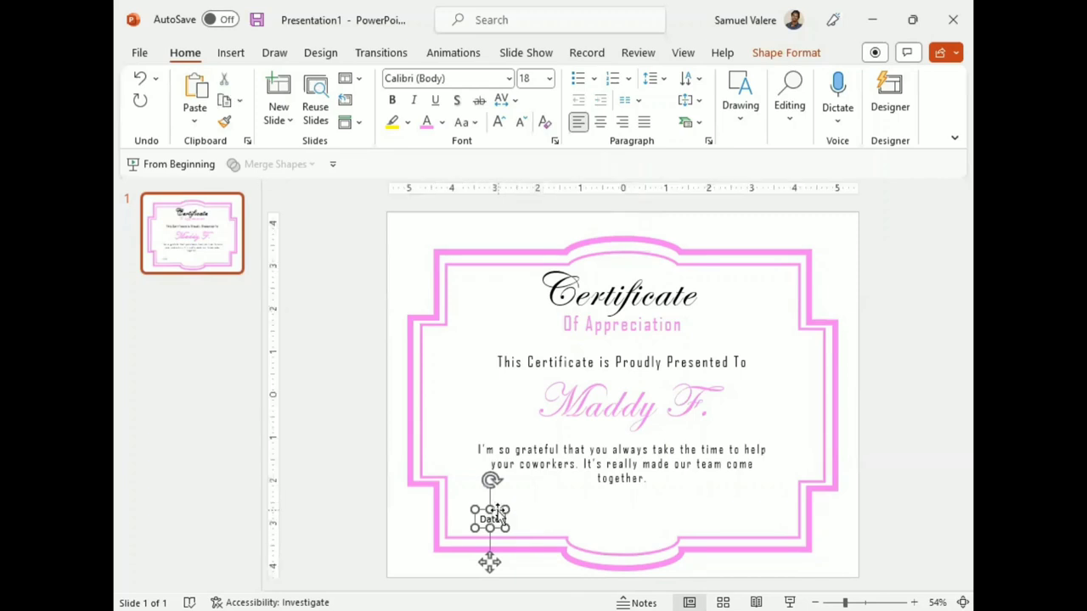
# Copy the Date label to its right, change it to 'Signature', and widen it
pyautogui.moveTo(501, 518); pyautogui.dragTo(567, 525)
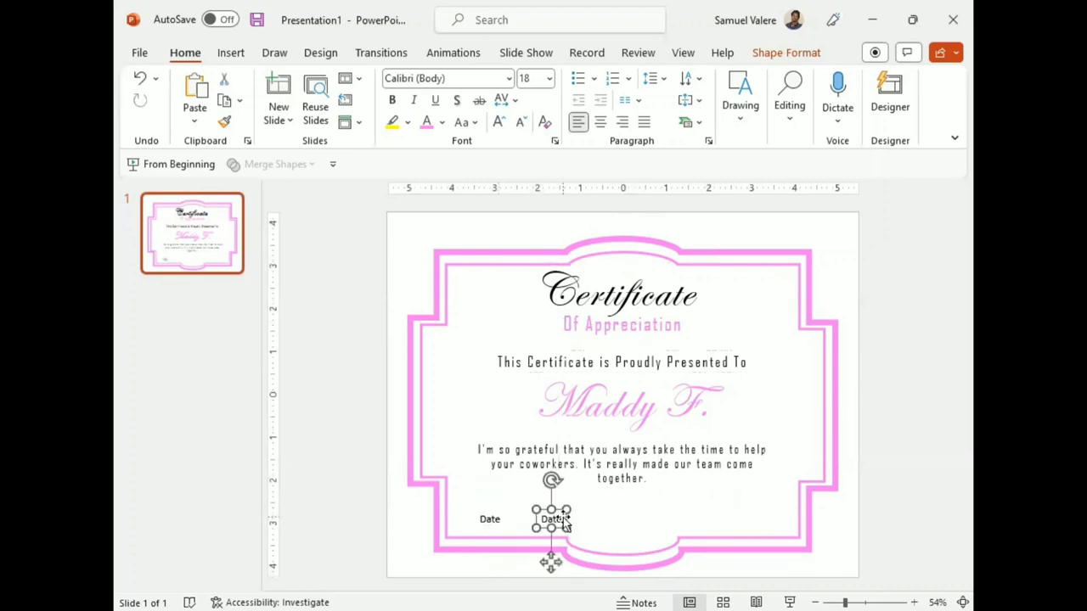
pyautogui.doubleClick(552, 523)
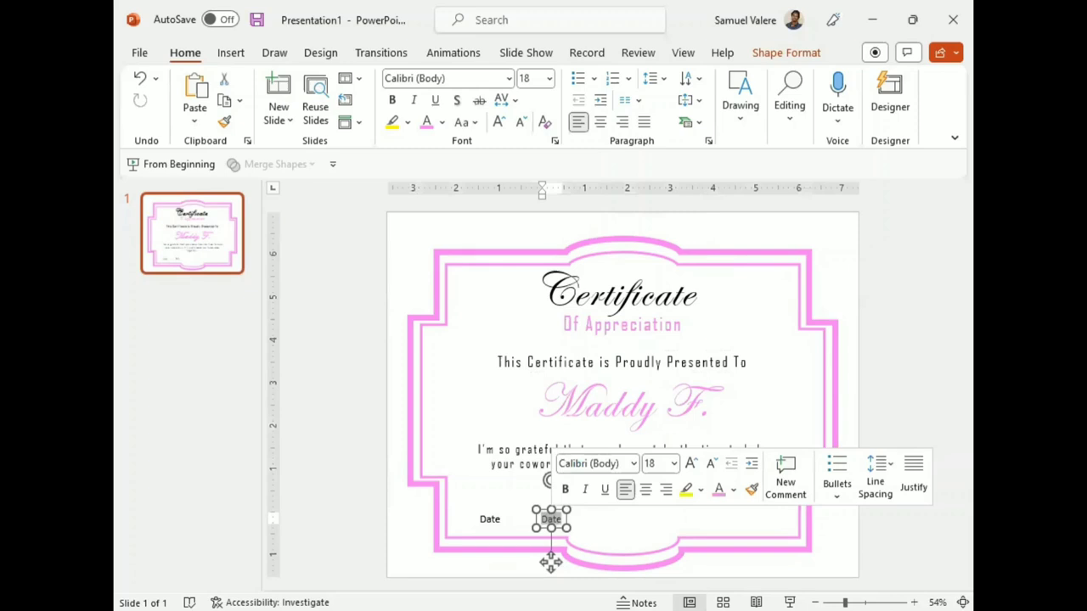
pyautogui.write('Signature')
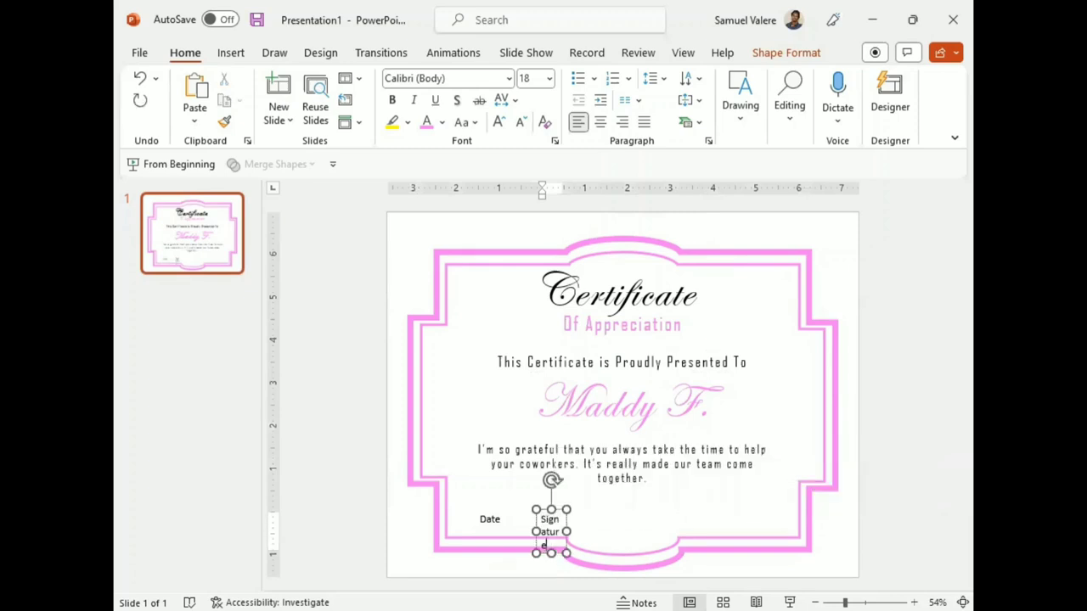
pyautogui.moveTo(568, 532); pyautogui.dragTo(593, 533)
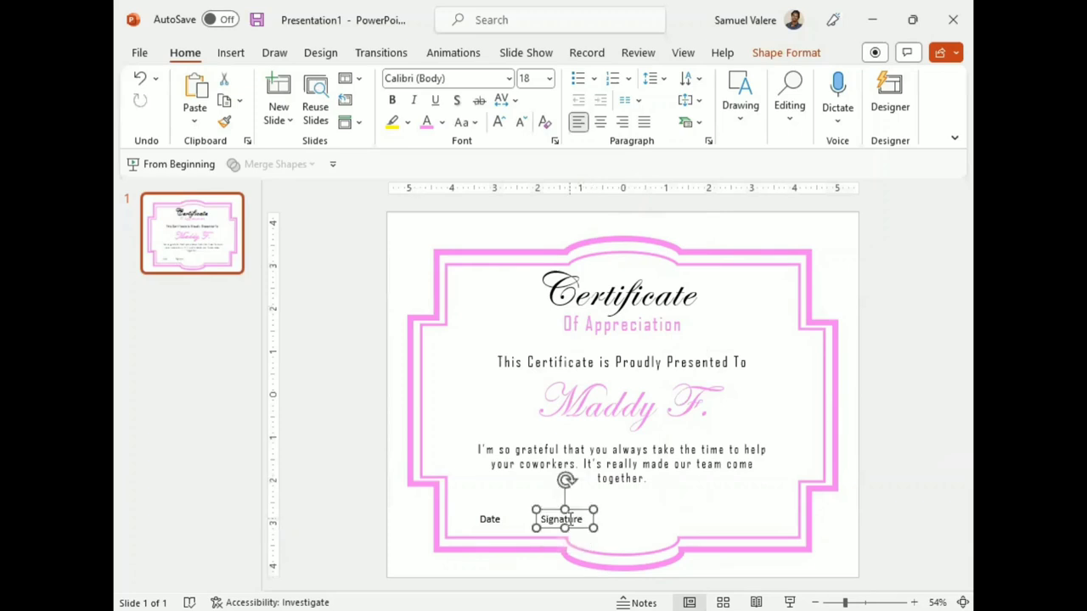
pyautogui.doubleClick(564, 519)
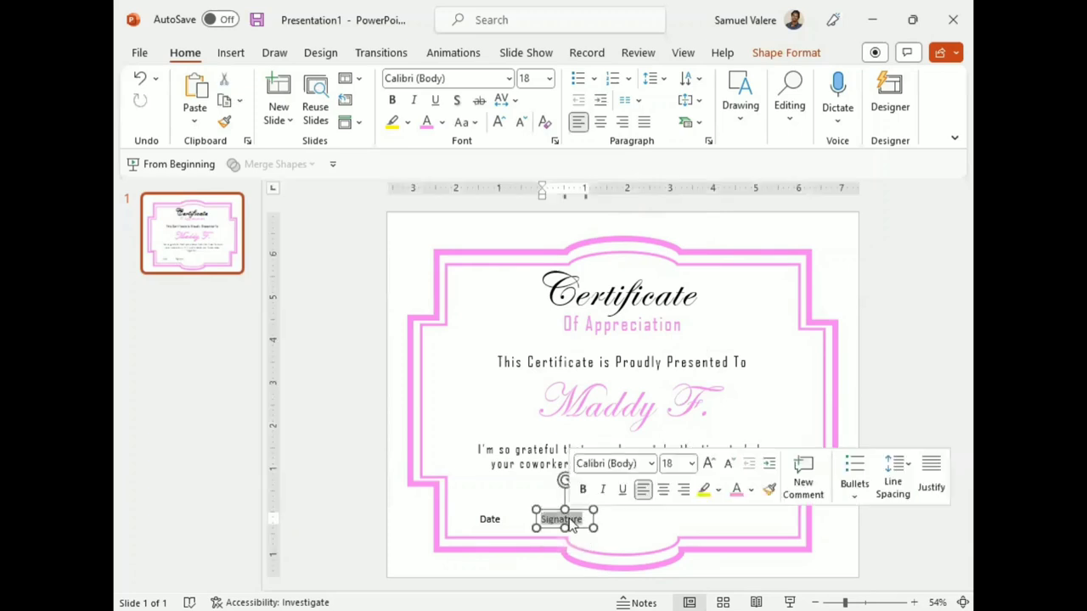
# Set the Signature text to Agency FB and adjust its size
pyautogui.click(651, 465)
pyautogui.click(629, 228)
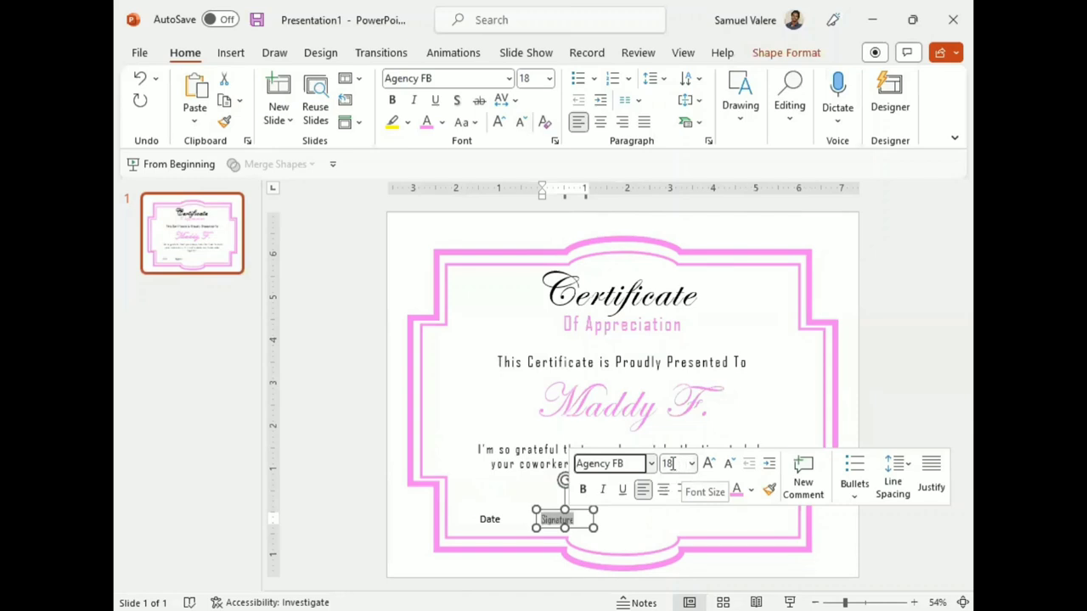
pyautogui.click(729, 464)
pyautogui.click(710, 466)
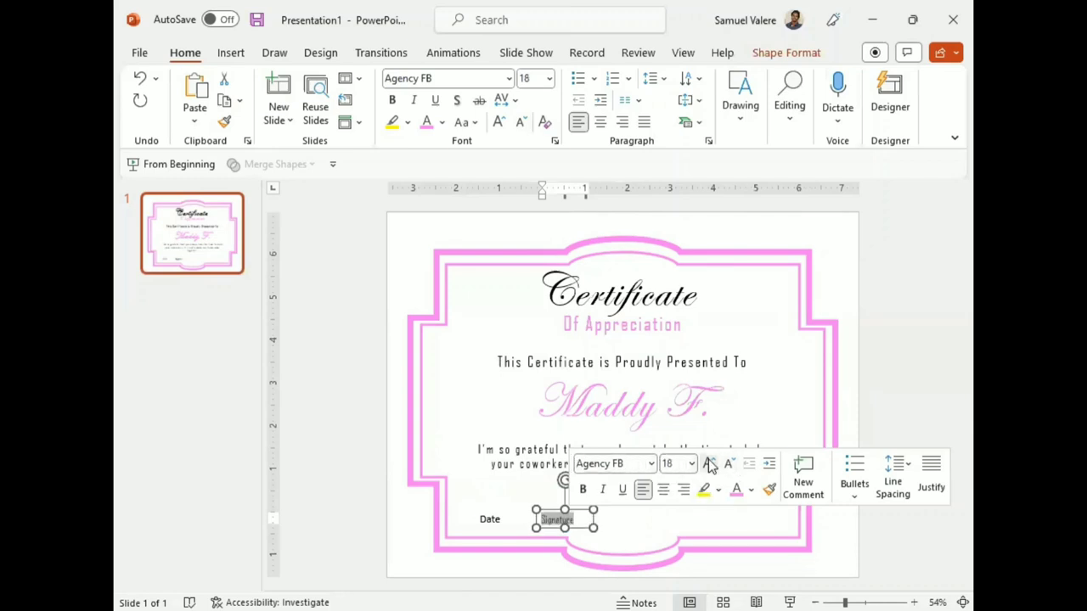
# Make Date 20 pt in a wider box and move Signature to the frame's bottom right
pyautogui.click(493, 519)
pyautogui.doubleClick(490, 519)
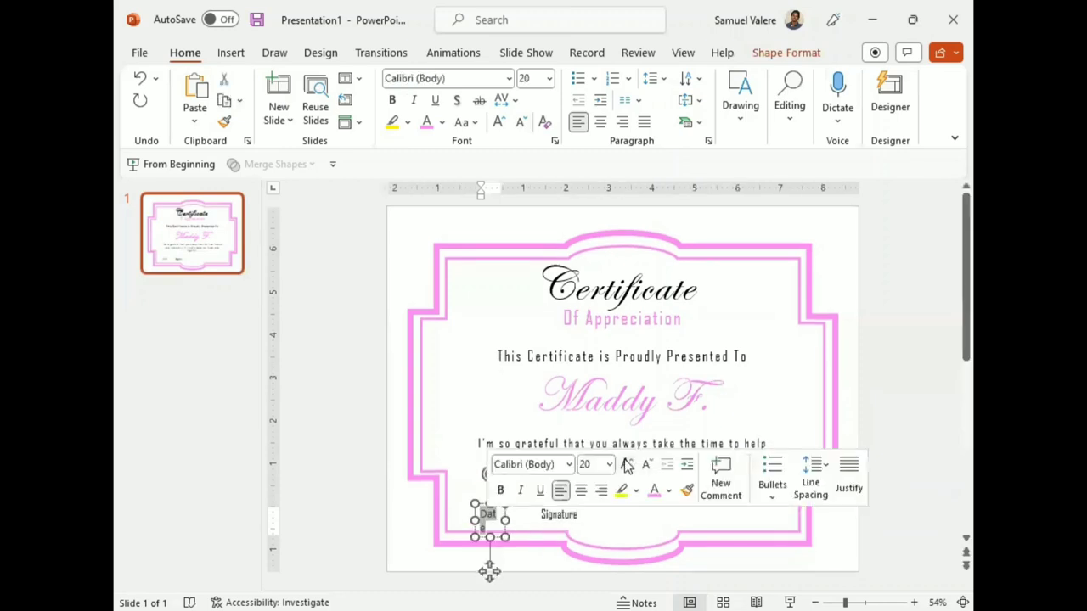
pyautogui.click(626, 463)
pyautogui.moveTo(505, 519); pyautogui.dragTo(513, 520)
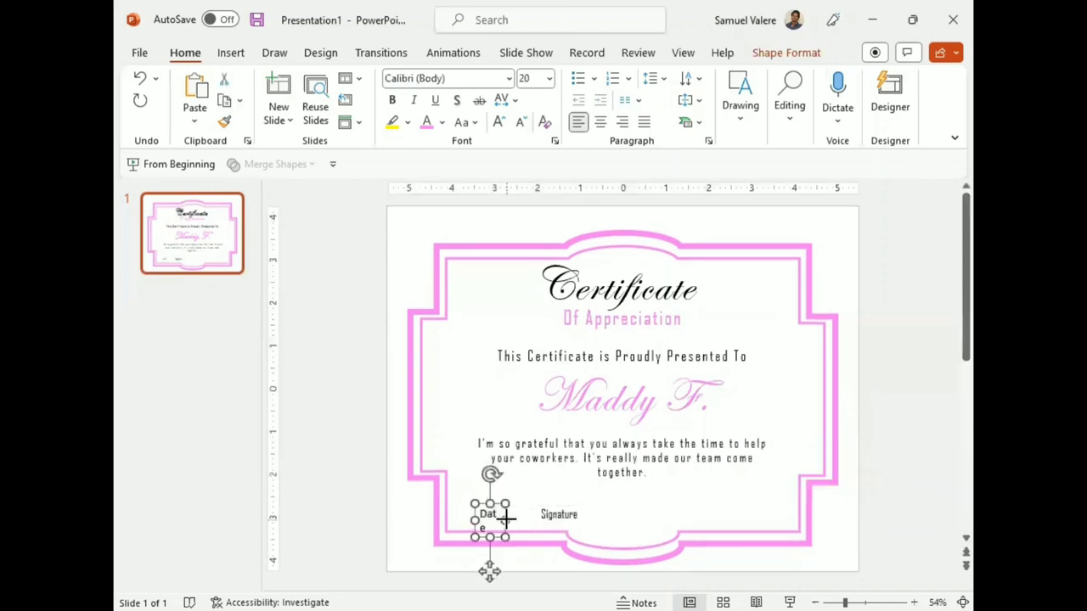
pyautogui.click(544, 520)
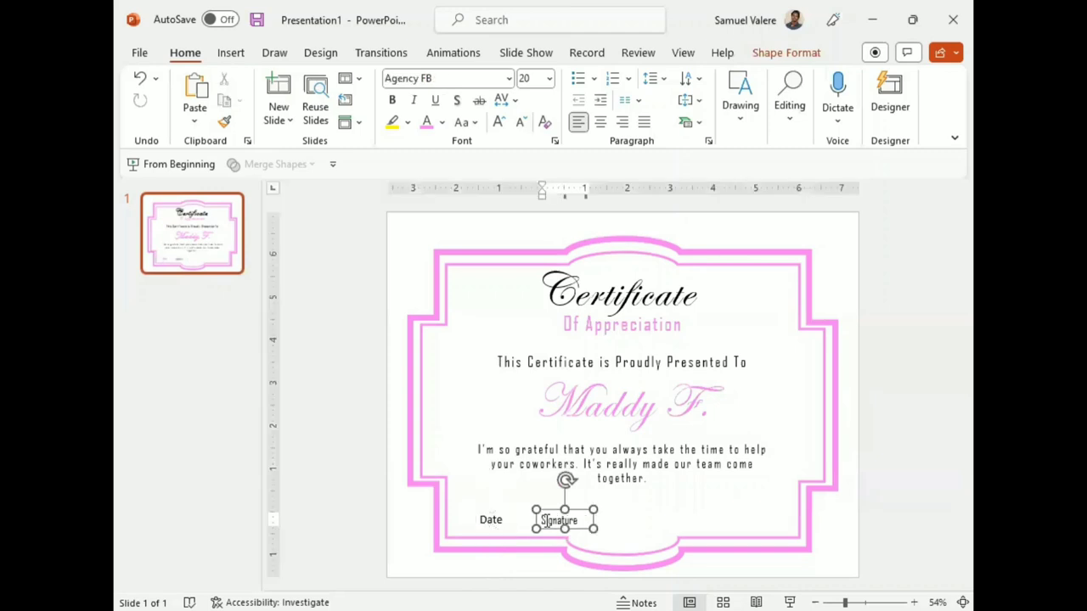
pyautogui.moveTo(580, 529); pyautogui.dragTo(781, 533)
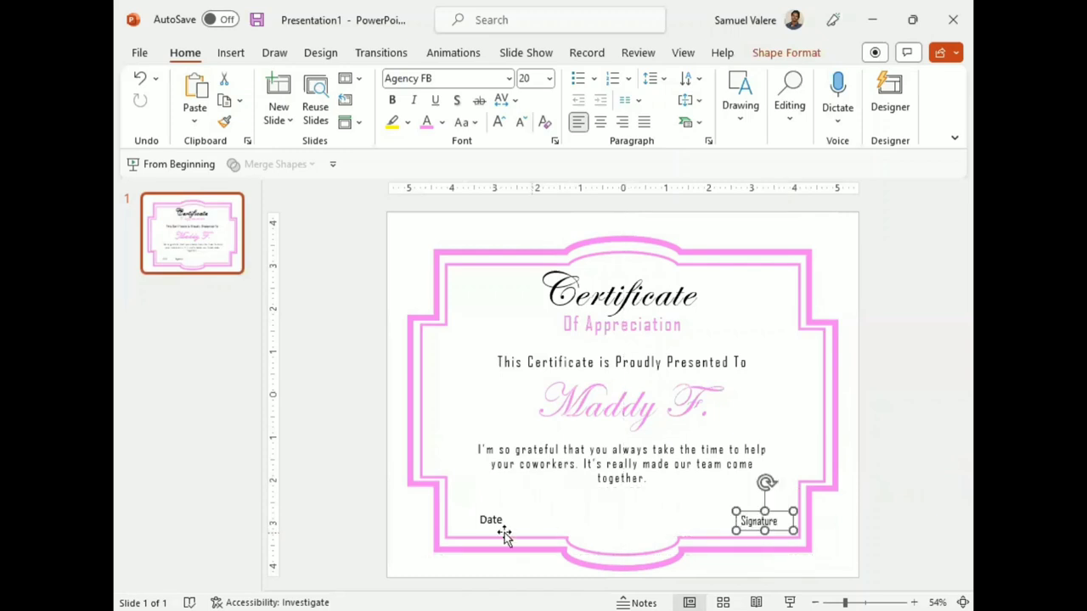
# Set the Date text to Agency FB and nudge it into the bottom-left corner
pyautogui.click(491, 521)
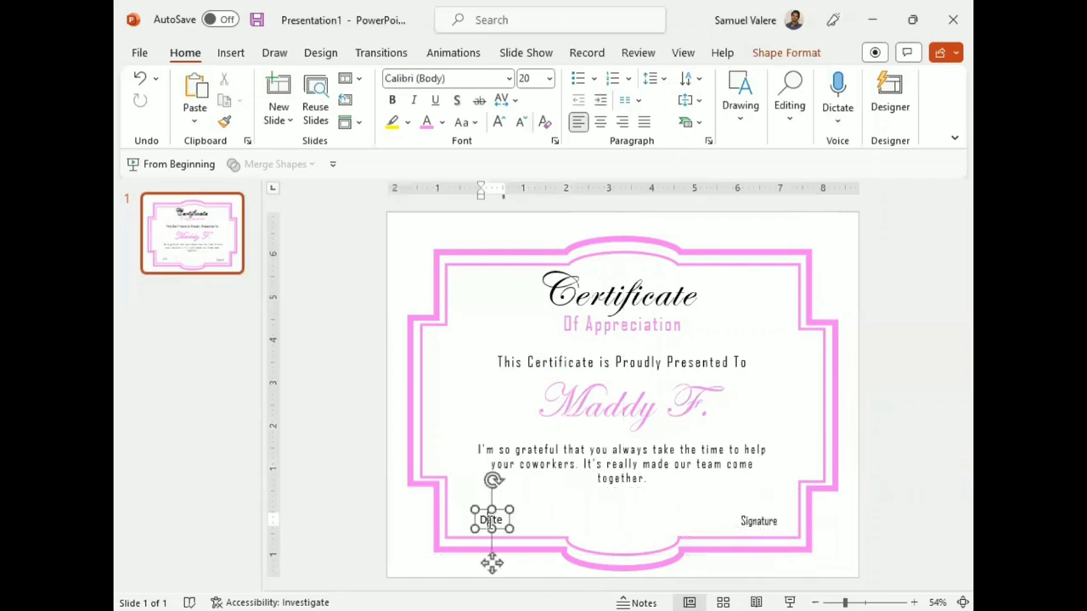
pyautogui.doubleClick(491, 520)
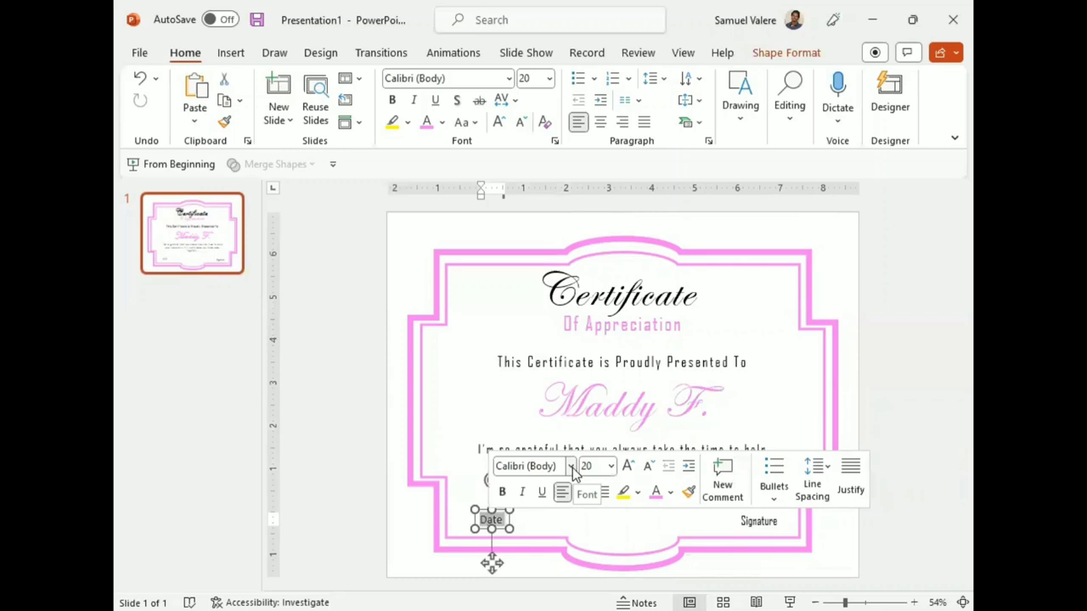
pyautogui.click(573, 472)
pyautogui.click(533, 231)
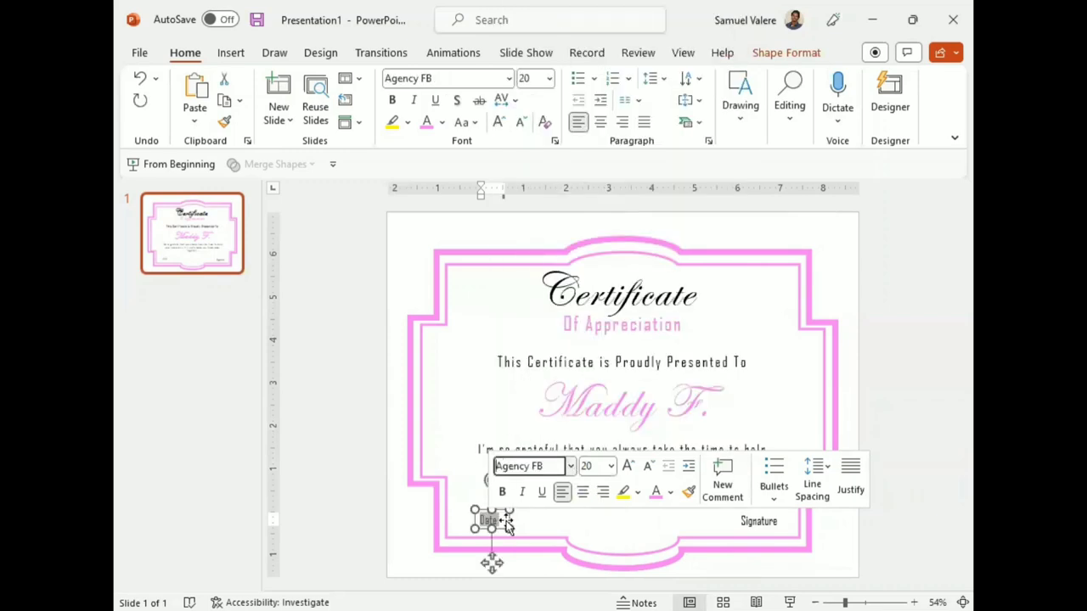
pyautogui.moveTo(503, 531); pyautogui.dragTo(480, 528)
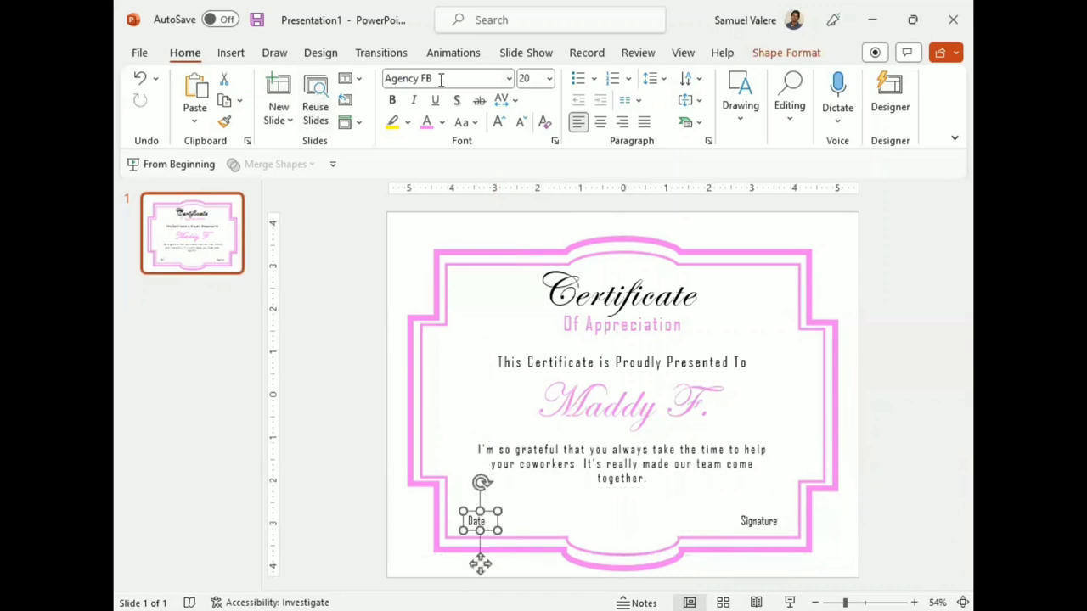
# Draw a short black signing line above the Date label and place a copy above Signature
pyautogui.click(235, 54)
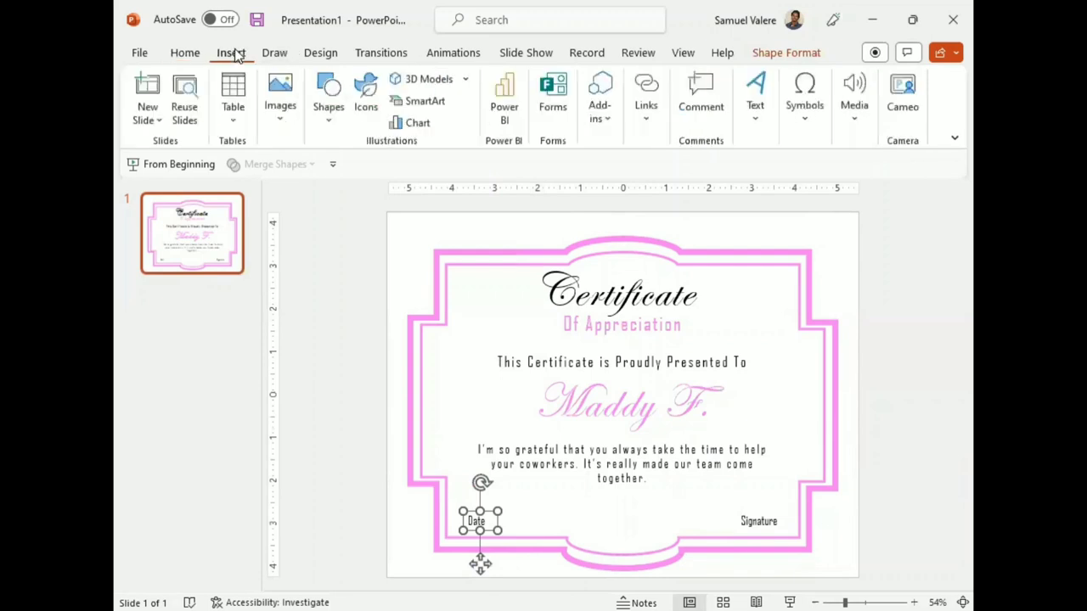
pyautogui.click(332, 120)
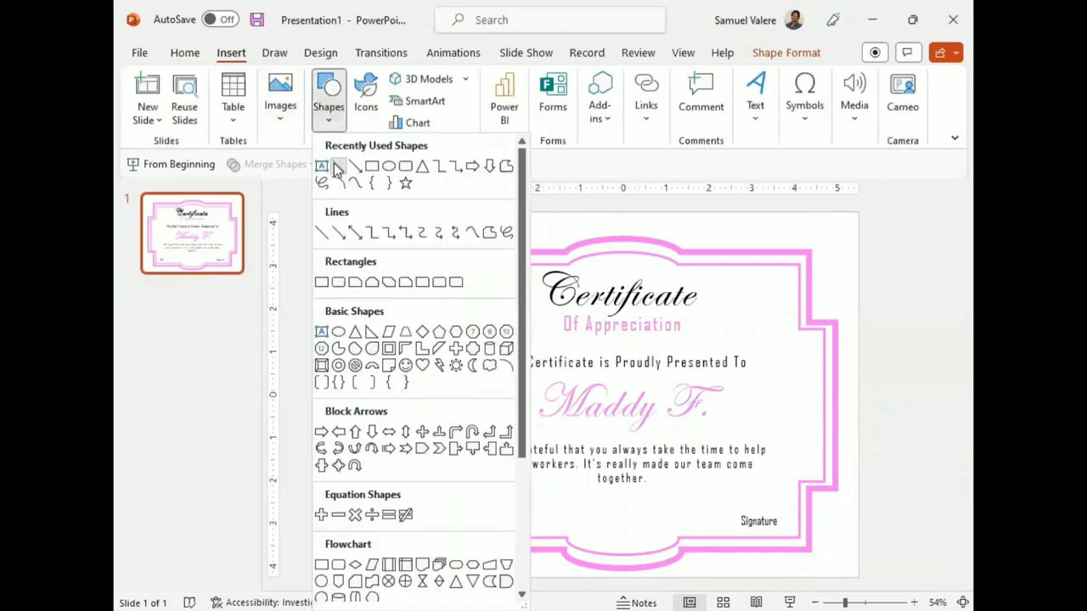
pyautogui.click(336, 165)
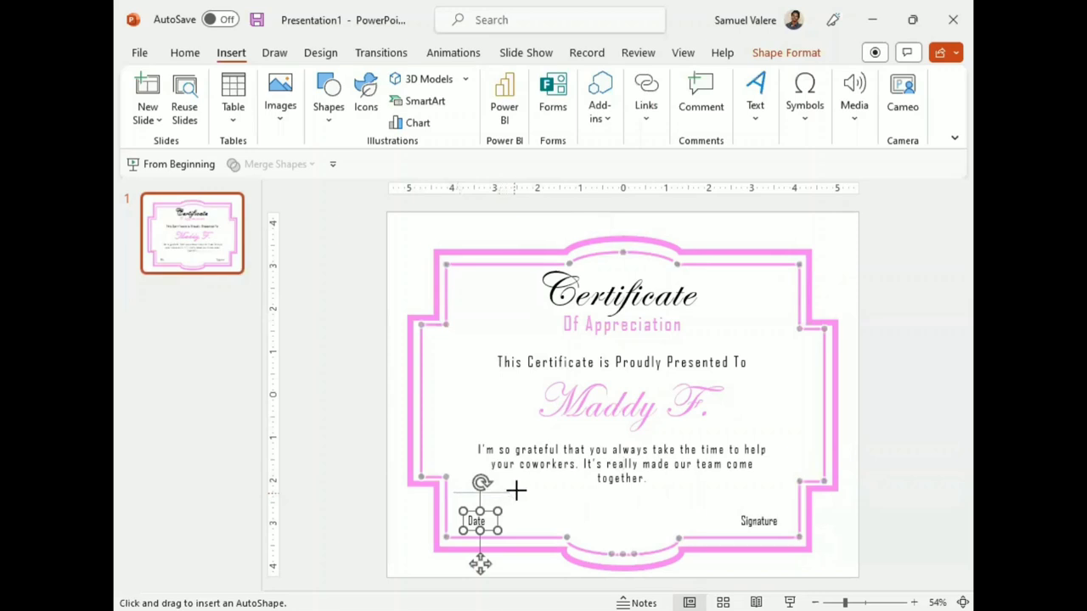
pyautogui.moveTo(516, 490)
pyautogui.mouseDown()
pyautogui.moveTo(525, 494)
pyautogui.moveTo(483, 514)
pyautogui.mouseUp()
pyautogui.click(481, 514)
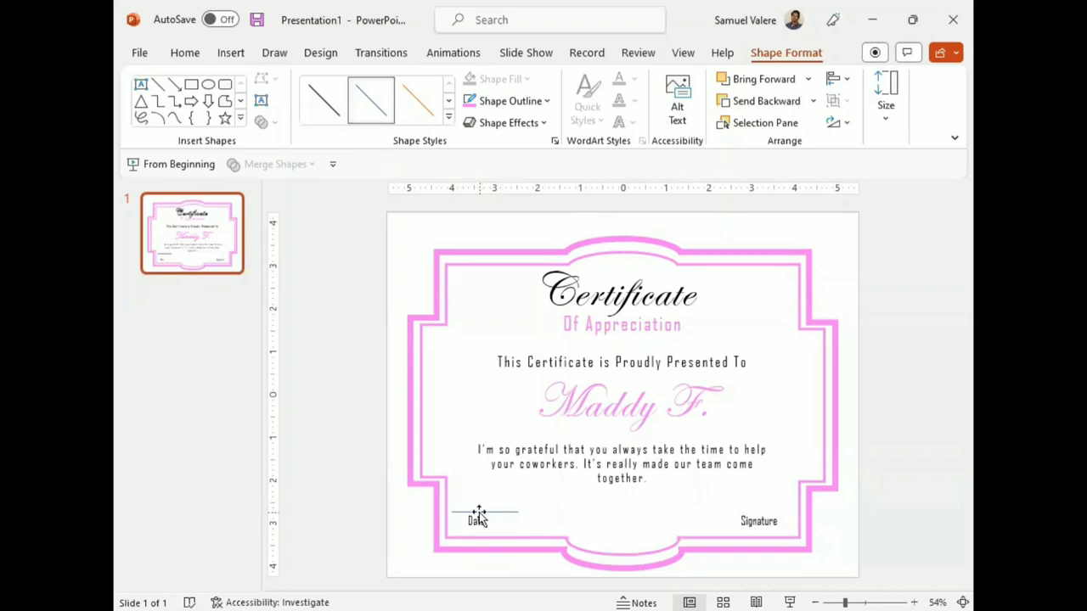
pyautogui.moveTo(515, 512); pyautogui.dragTo(519, 512)
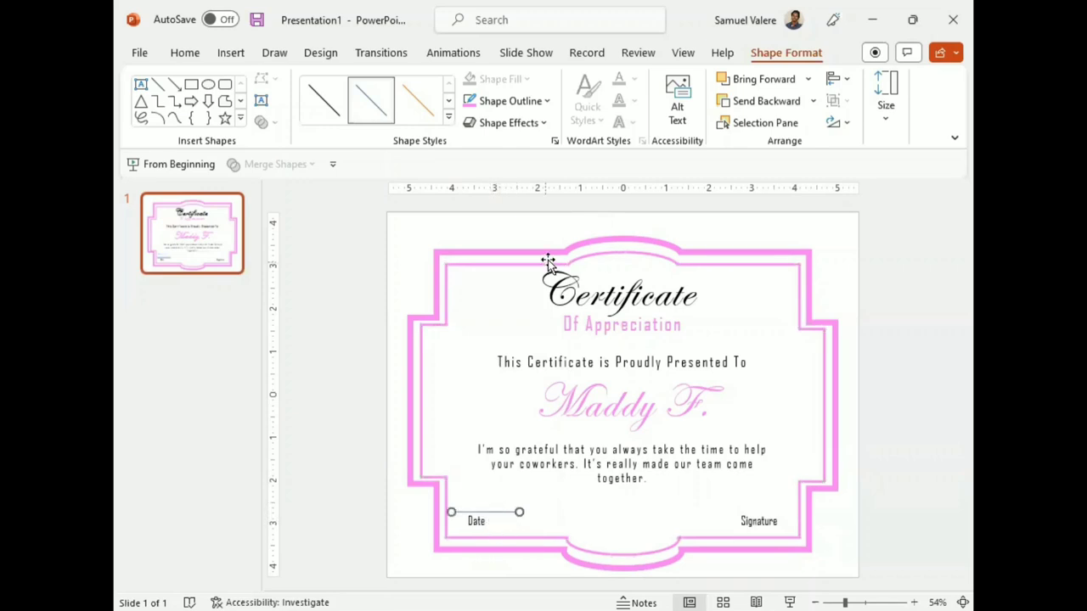
pyautogui.click(547, 100)
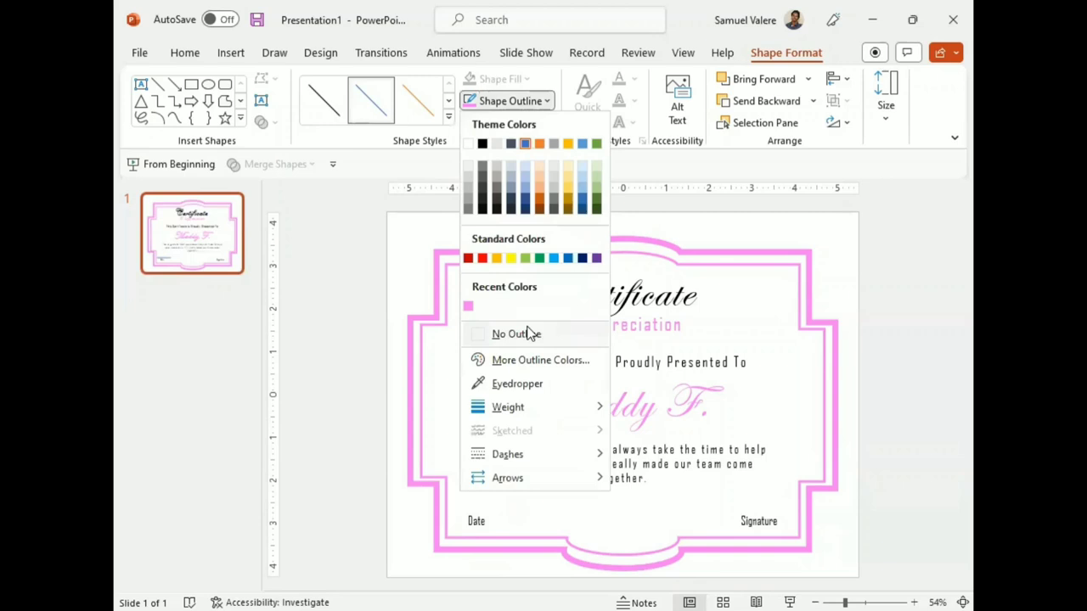
pyautogui.click(482, 146)
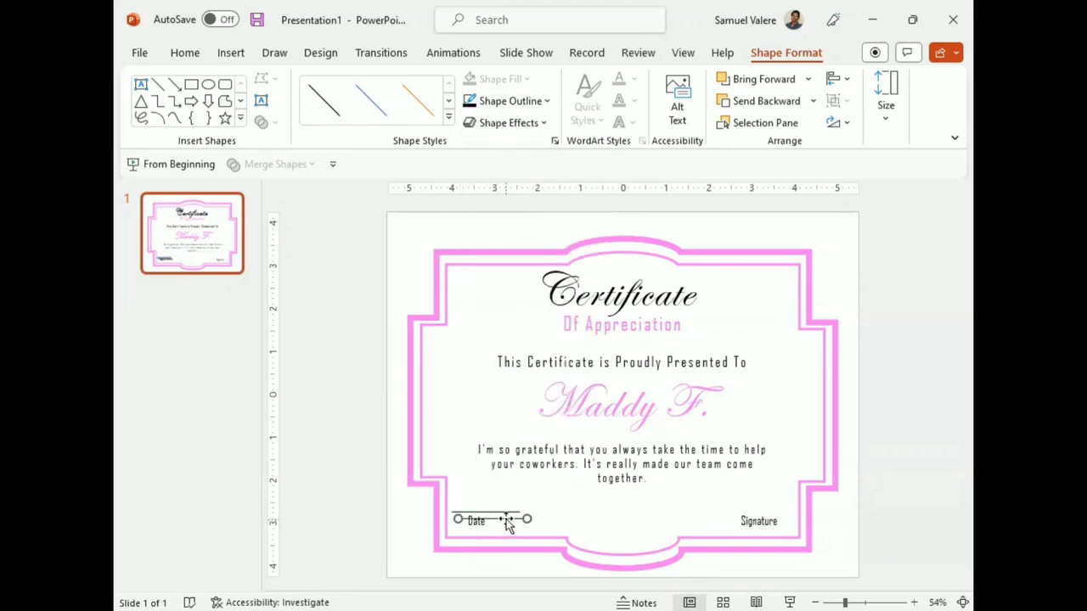
pyautogui.moveTo(507, 524)
pyautogui.mouseDown()
pyautogui.moveTo(764, 514)
pyautogui.moveTo(767, 542)
pyautogui.moveTo(767, 515)
pyautogui.mouseUp()
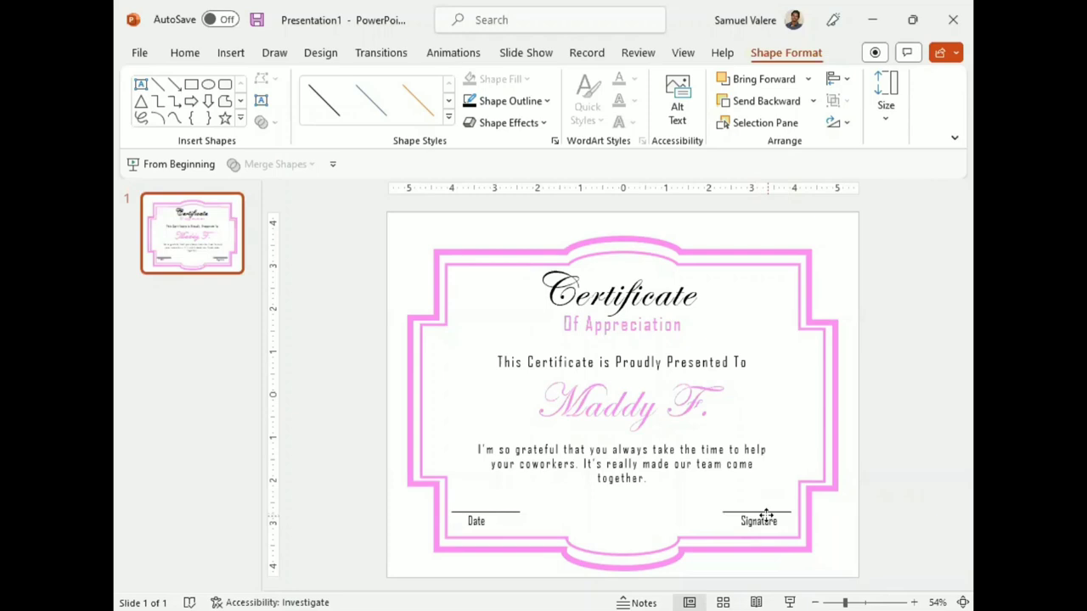
# Centre-align the Signature text and position Signature and Date centred beneath their lines
pyautogui.click(765, 523)
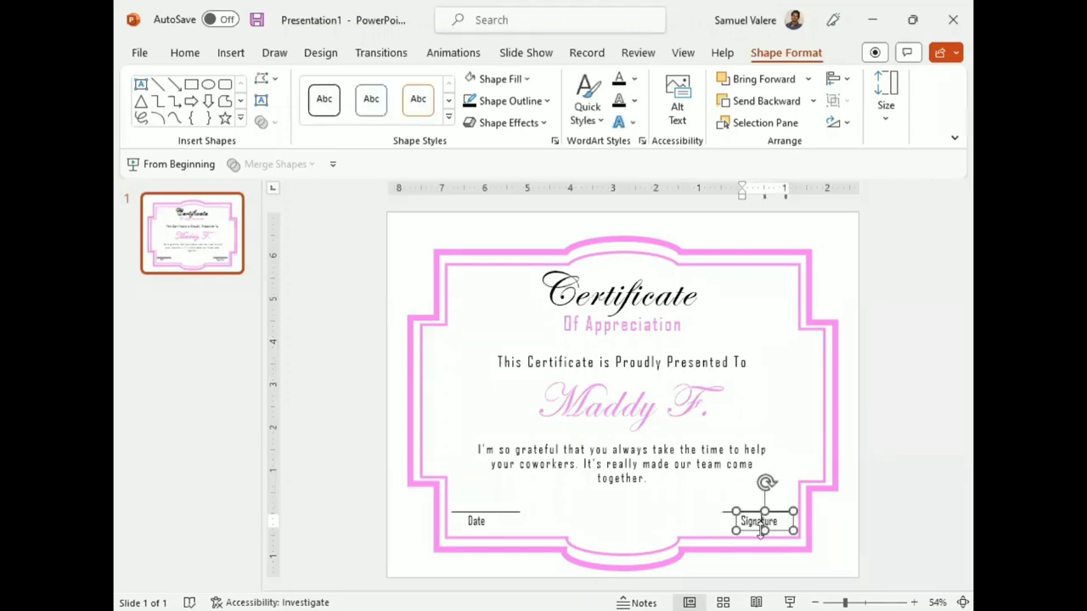
pyautogui.doubleClick(759, 522)
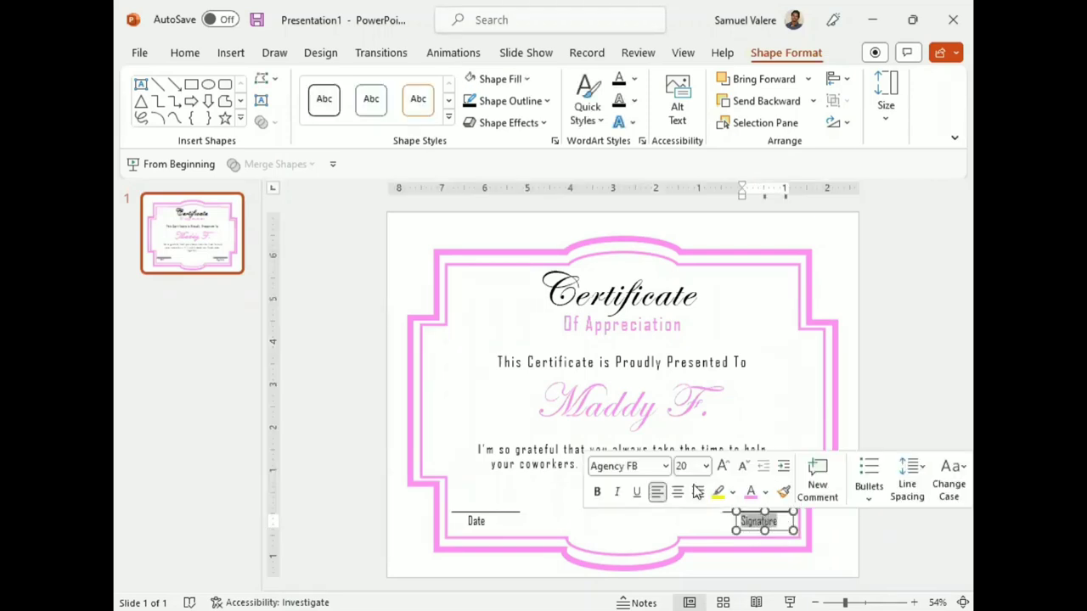
pyautogui.click(677, 492)
pyautogui.click(775, 530)
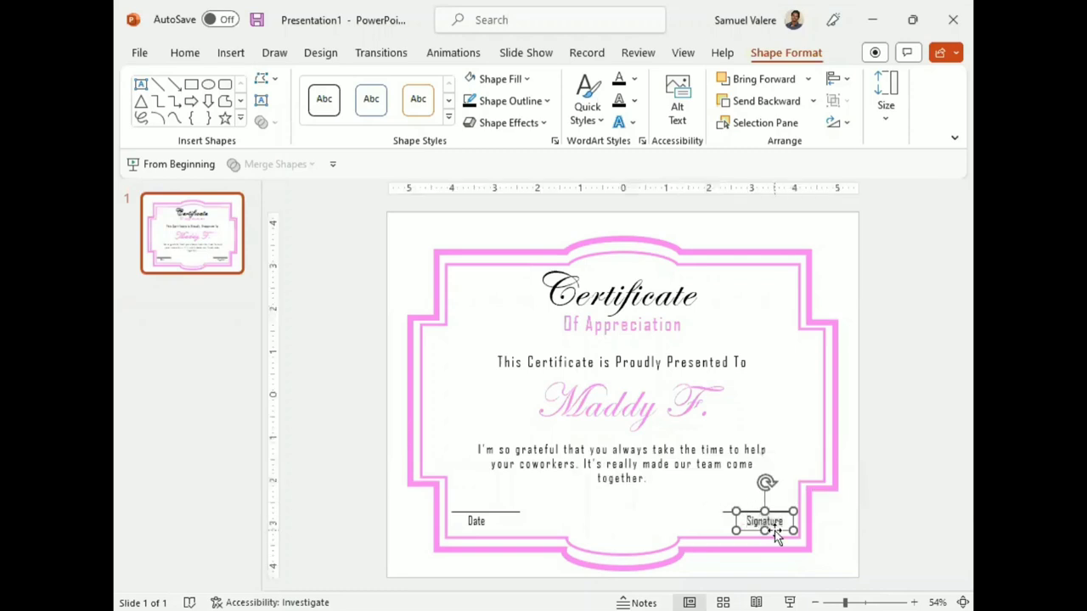
pyautogui.moveTo(775, 531); pyautogui.dragTo(767, 531)
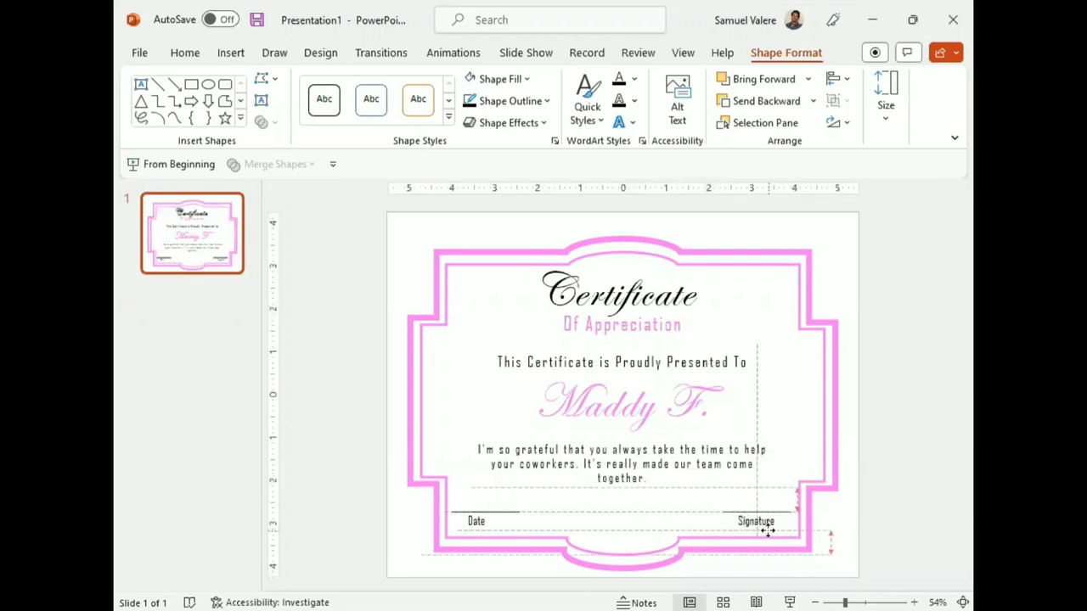
pyautogui.click(476, 522)
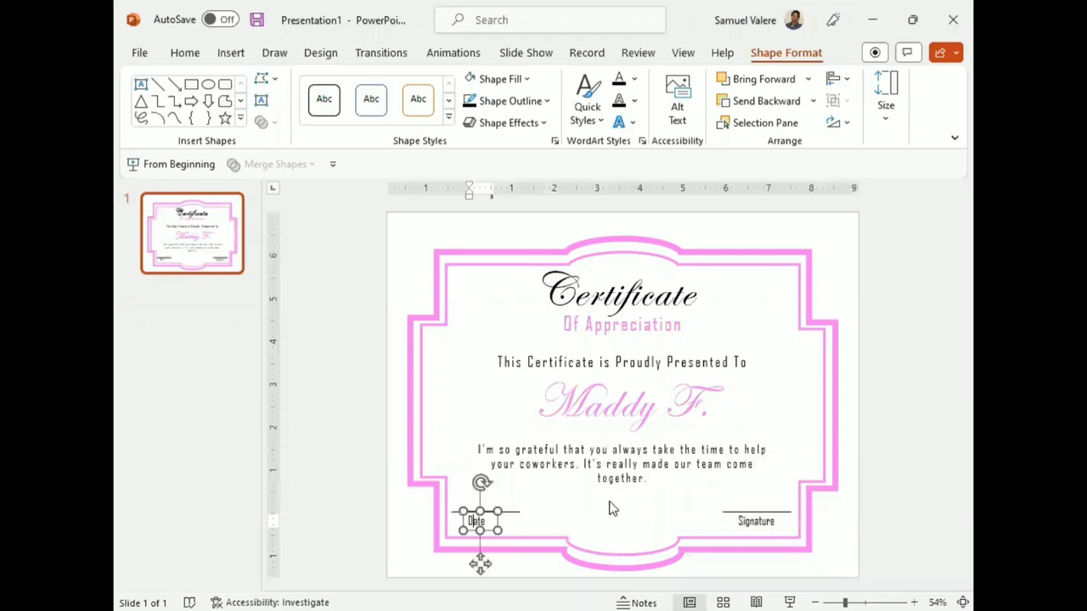
pyautogui.moveTo(481, 530); pyautogui.dragTo(489, 528)
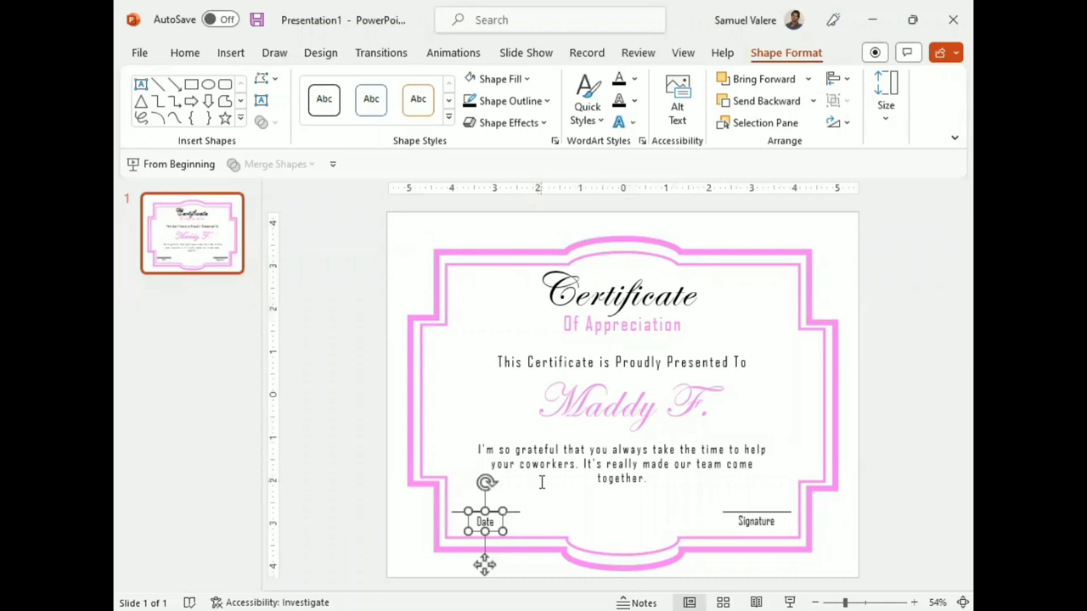
pyautogui.click(613, 510)
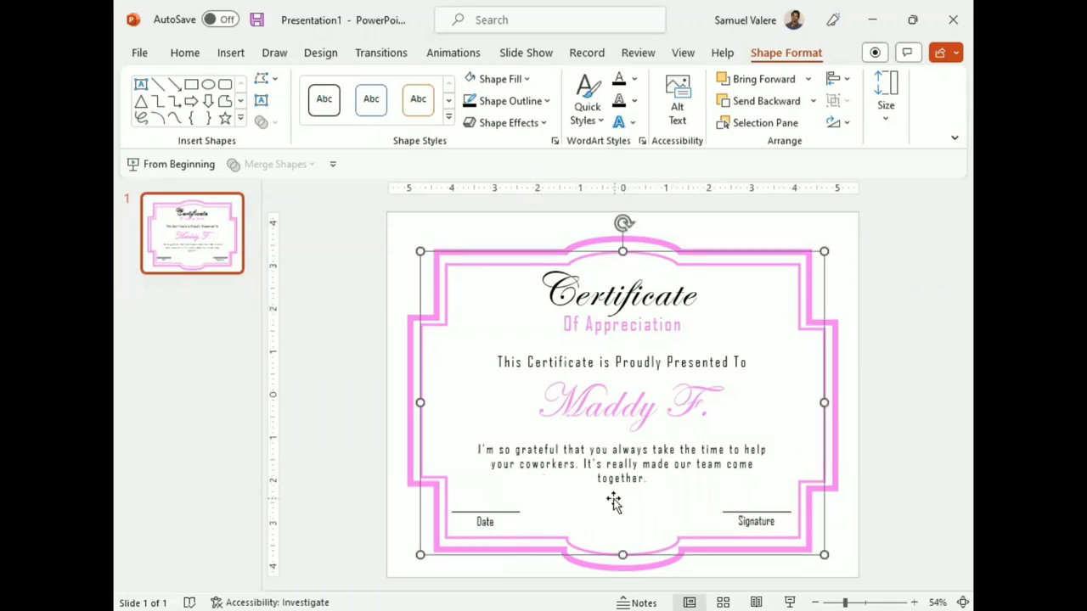
pyautogui.click(733, 228)
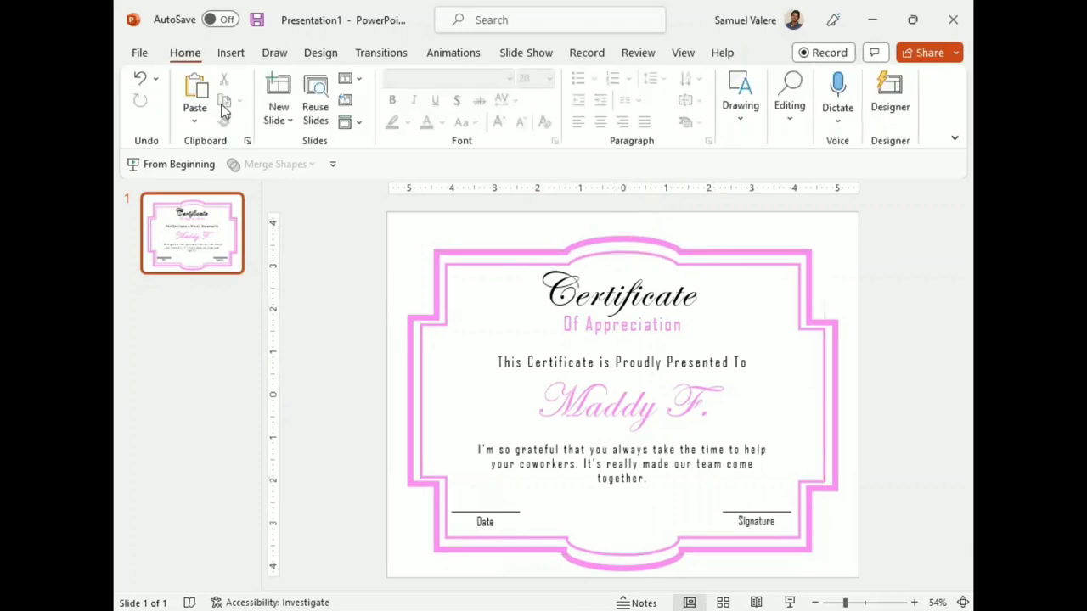
# Insert the Seamless Pattern With Pink Stars picture from folder 1 on this computer
pyautogui.click(230, 53)
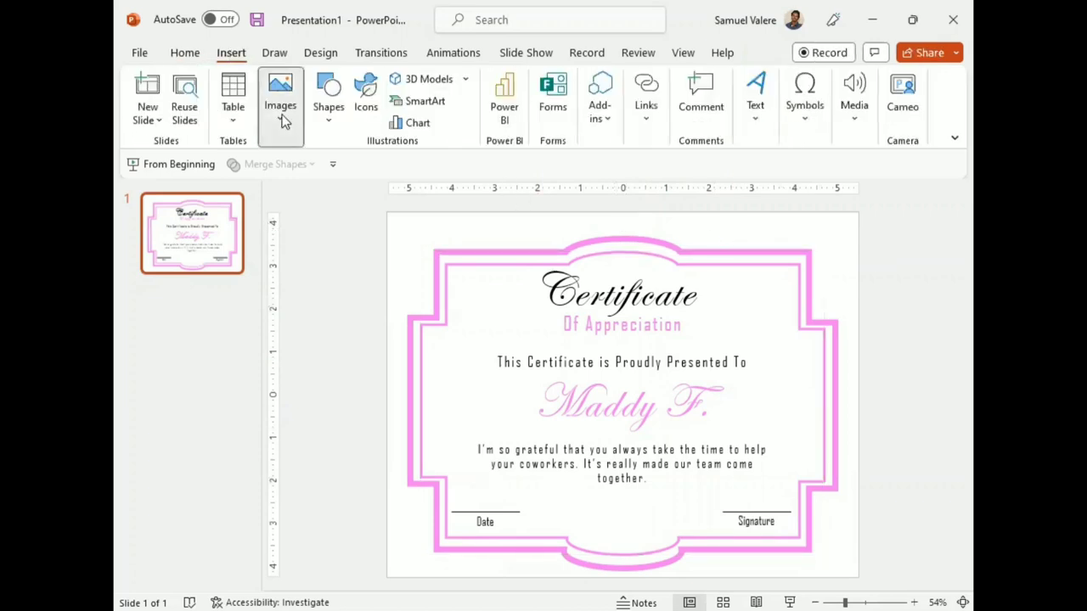
pyautogui.click(282, 119)
pyautogui.click(283, 197)
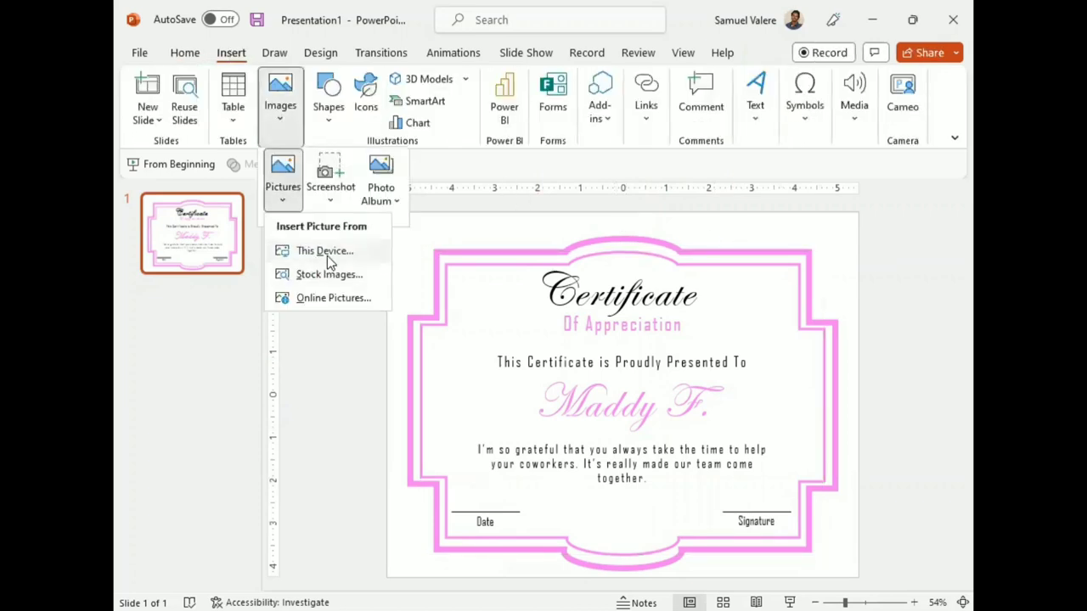
pyautogui.click(328, 253)
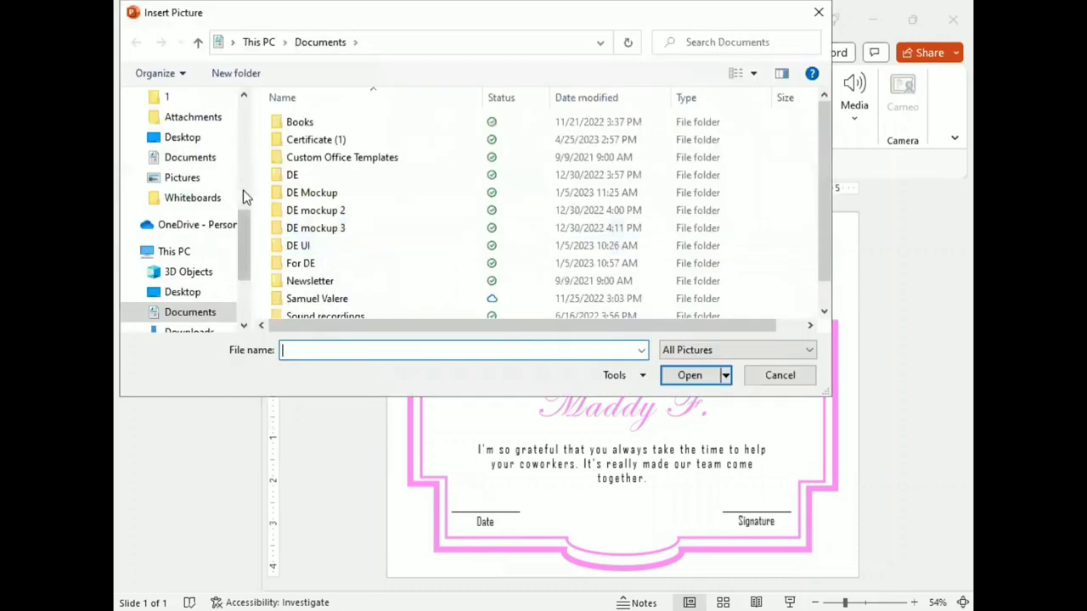
pyautogui.scroll(5, 195, 157)
pyautogui.scroll(2, 191, 212)
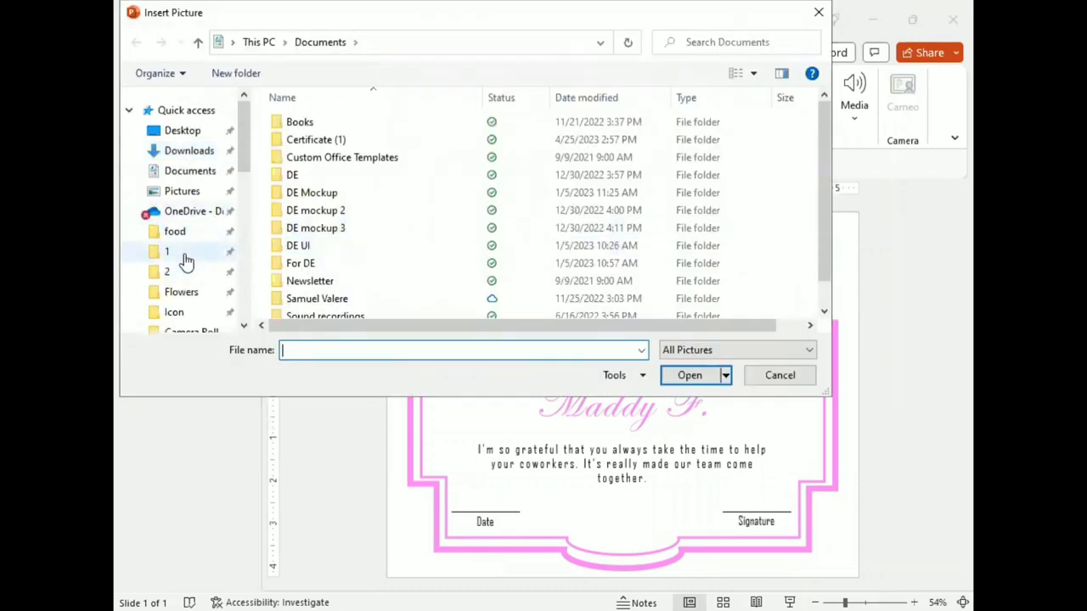
pyautogui.click(185, 257)
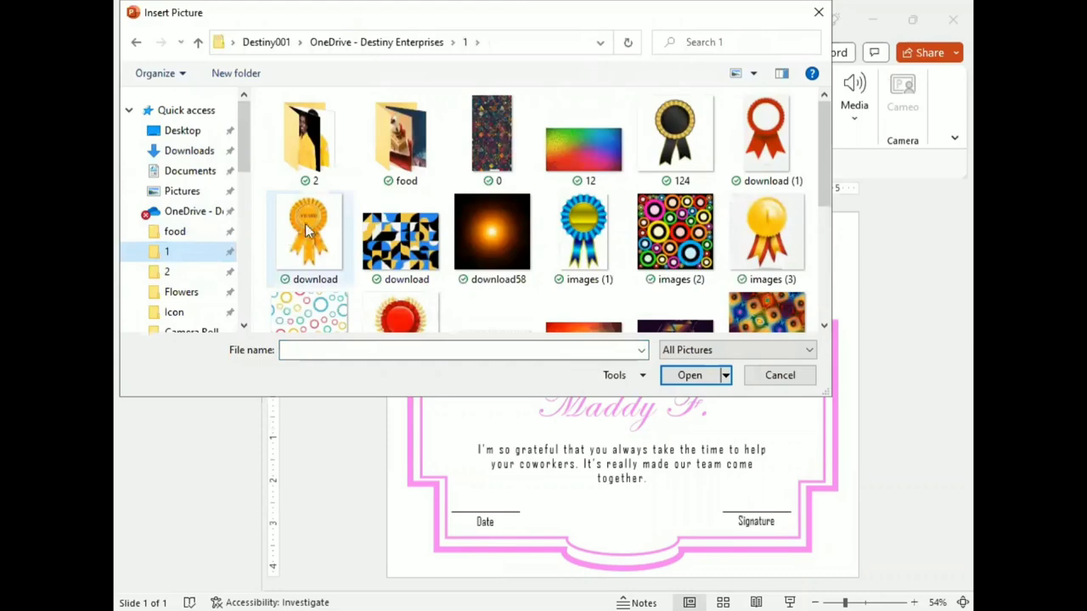
pyautogui.scroll(-5, 692, 218)
pyautogui.click(770, 115)
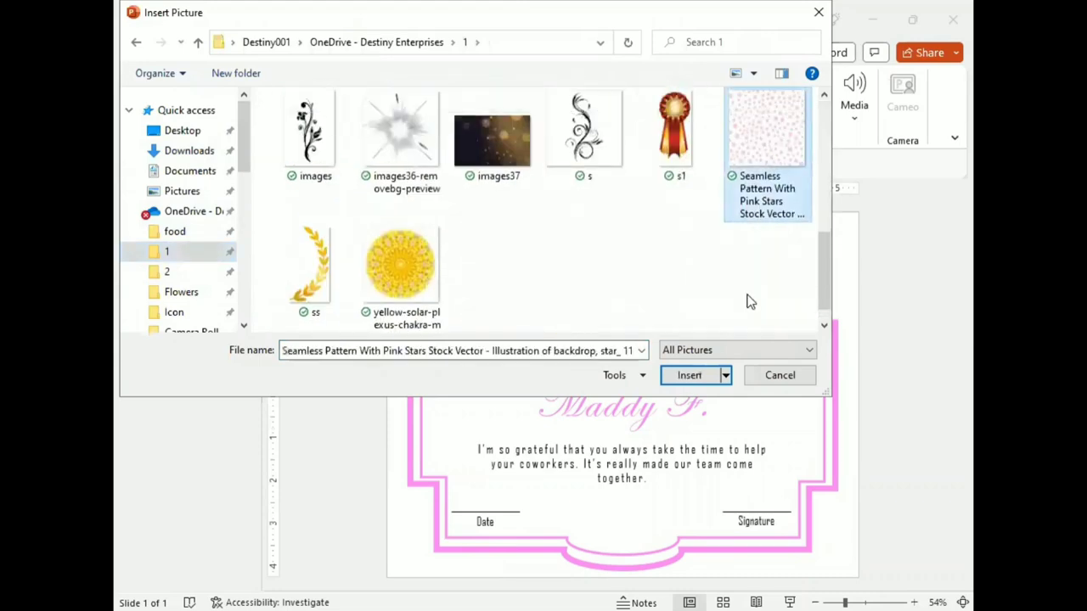
pyautogui.click(695, 376)
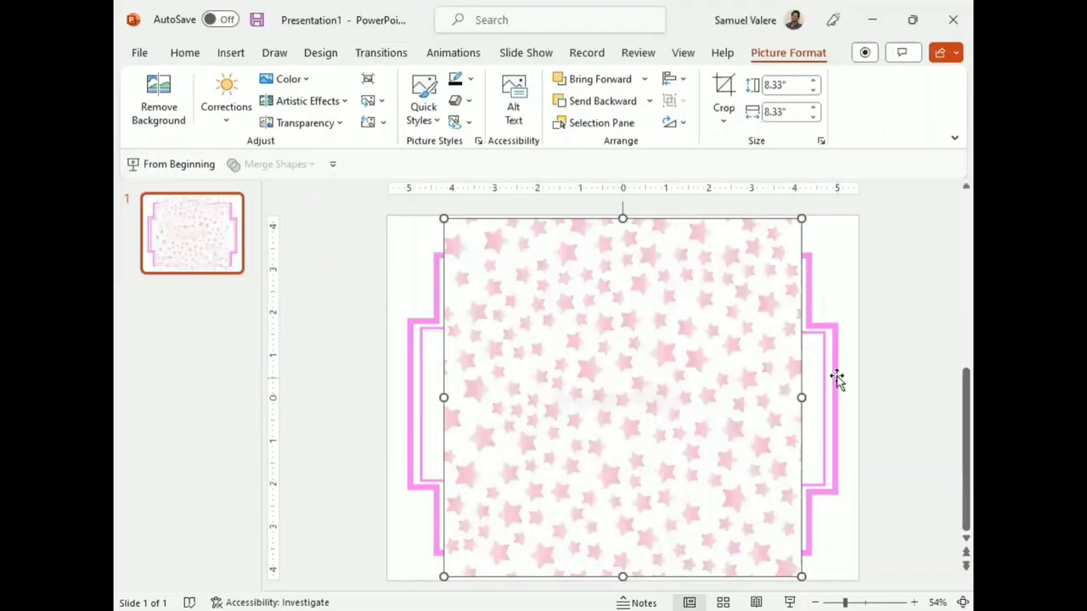
# Stretch the pink-stars picture to the slide's left, right, top and bottom edges
pyautogui.moveTo(802, 398); pyautogui.dragTo(858, 398)
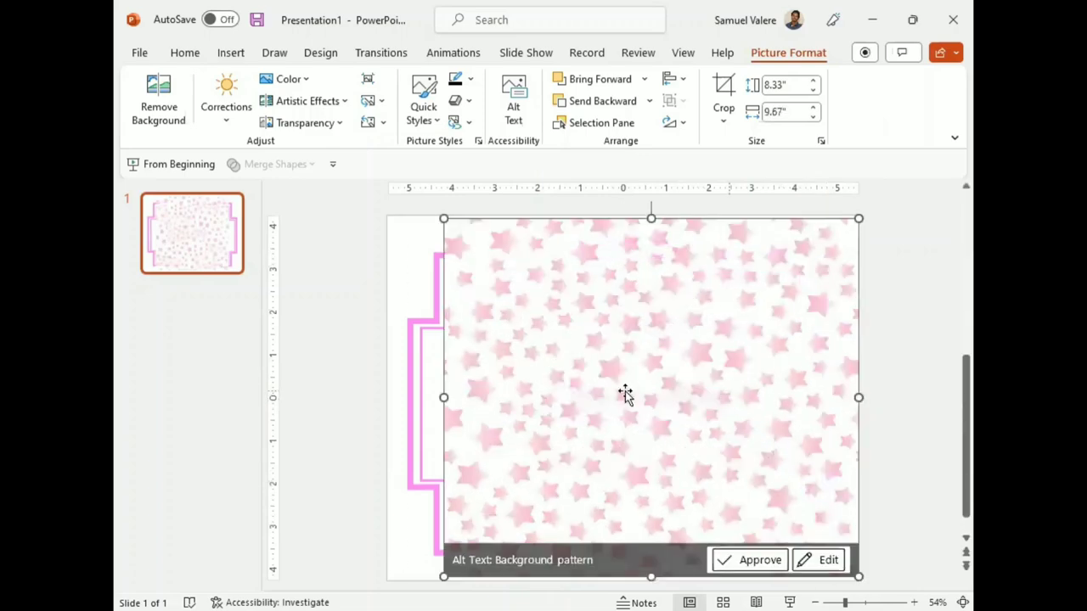
pyautogui.moveTo(443, 397); pyautogui.dragTo(387, 397)
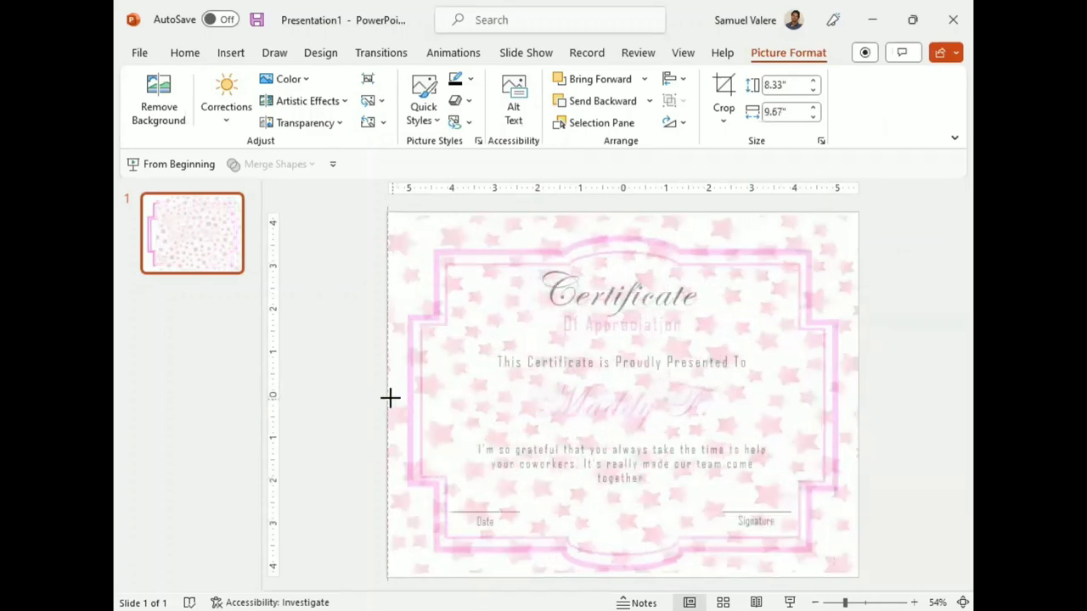
pyautogui.moveTo(623, 219); pyautogui.dragTo(622, 214)
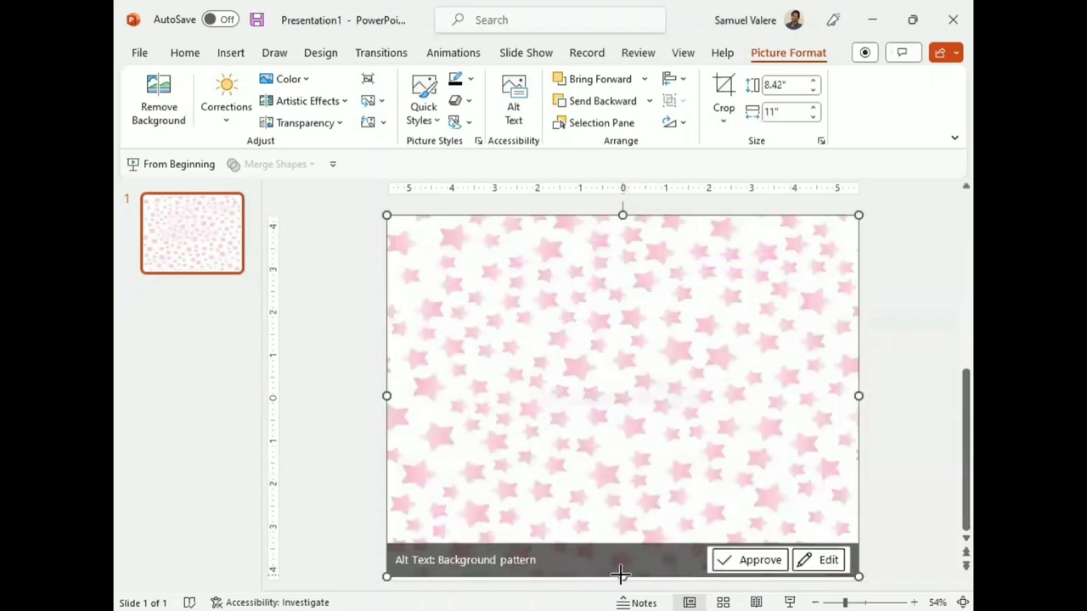
pyautogui.moveTo(622, 575); pyautogui.dragTo(623, 577)
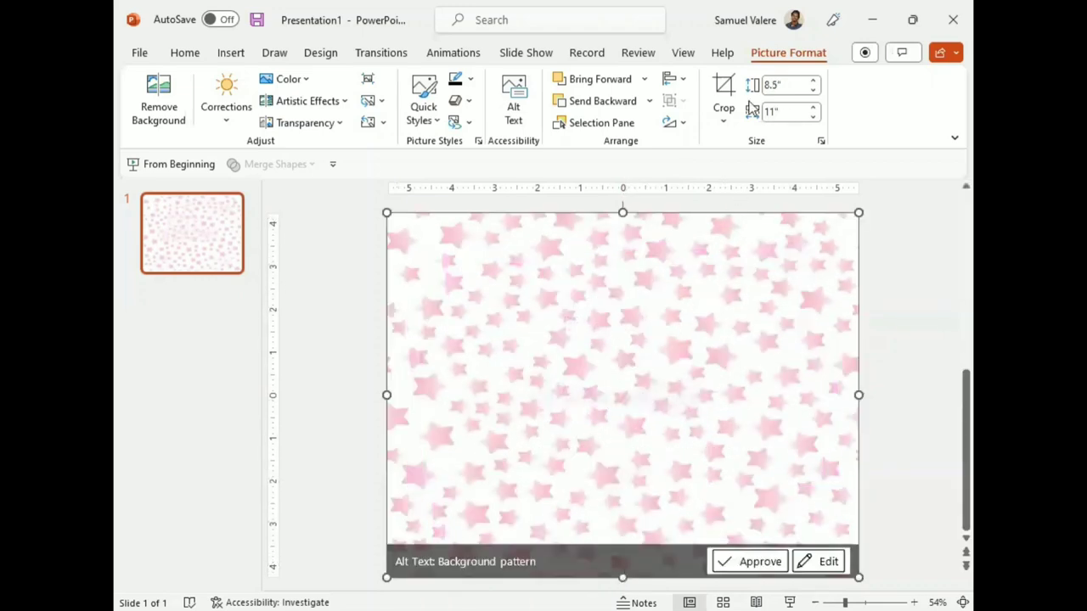
# Send the star picture to back and apply a faded transparency preset
pyautogui.click(649, 101)
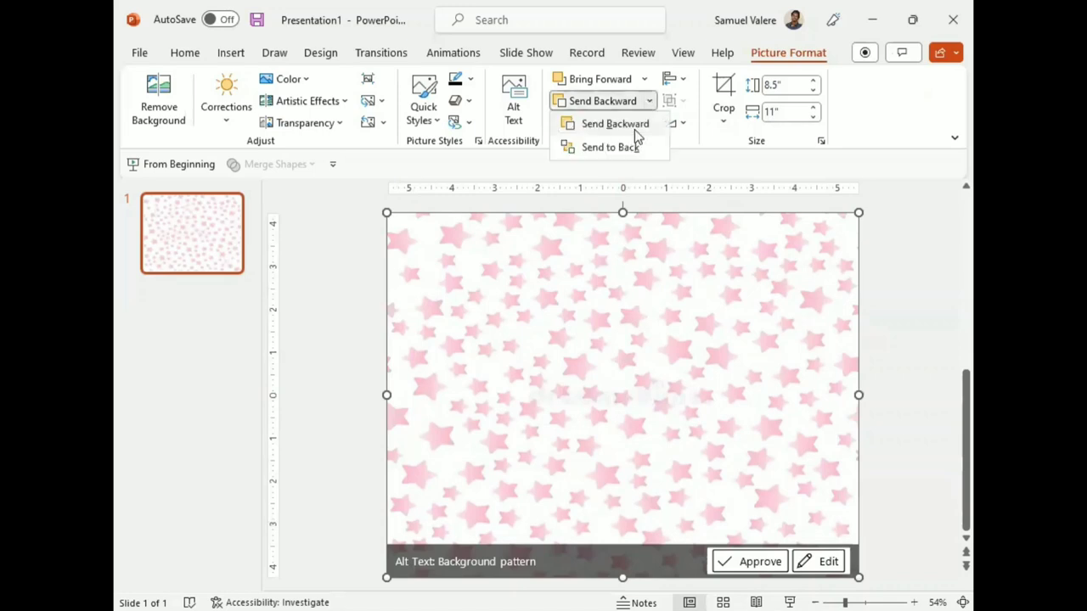
pyautogui.click(602, 149)
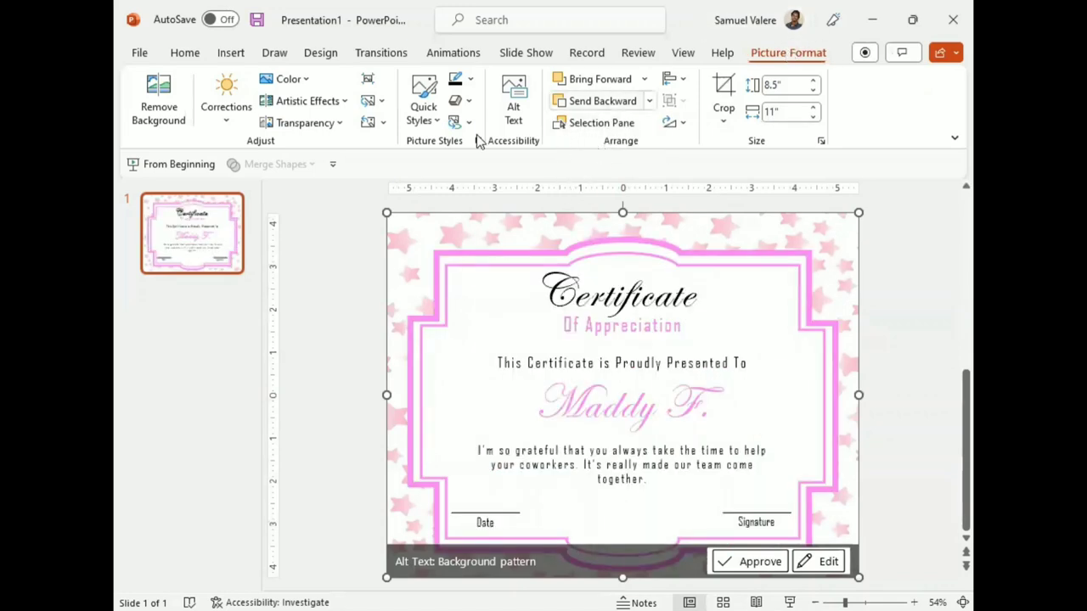
pyautogui.click(337, 125)
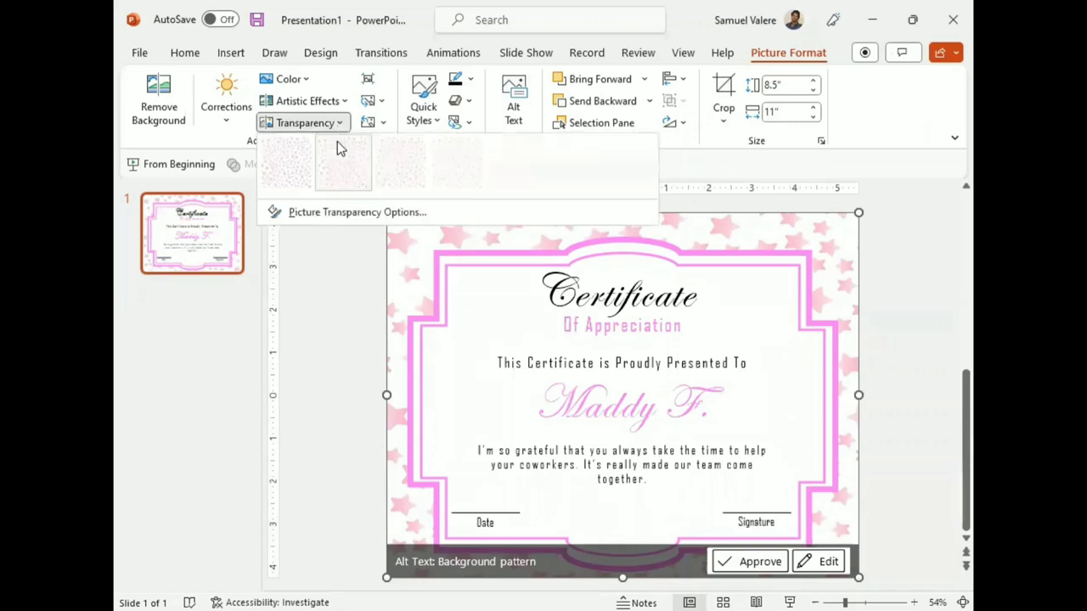
pyautogui.click(395, 174)
# Set the outer certificate frame's fill transparency to about 50%
pyautogui.click(489, 259)
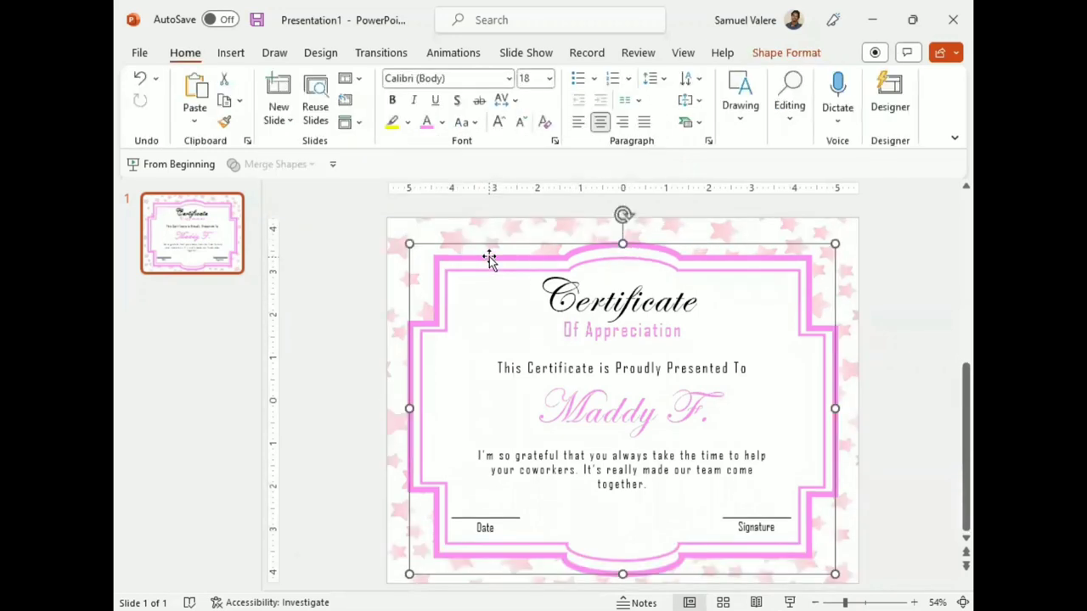
pyautogui.click(762, 56)
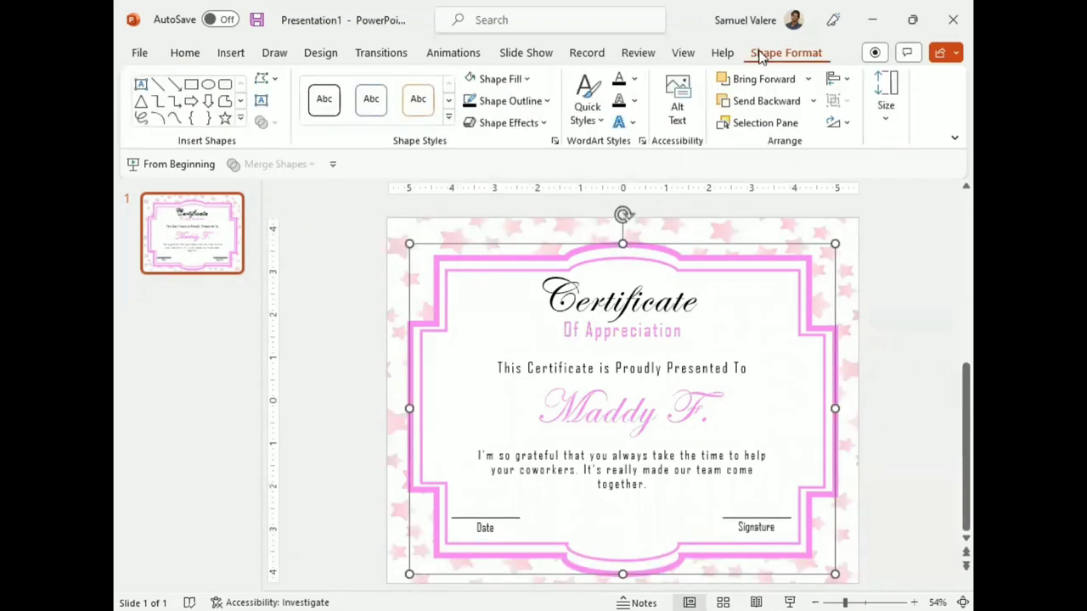
pyautogui.click(527, 79)
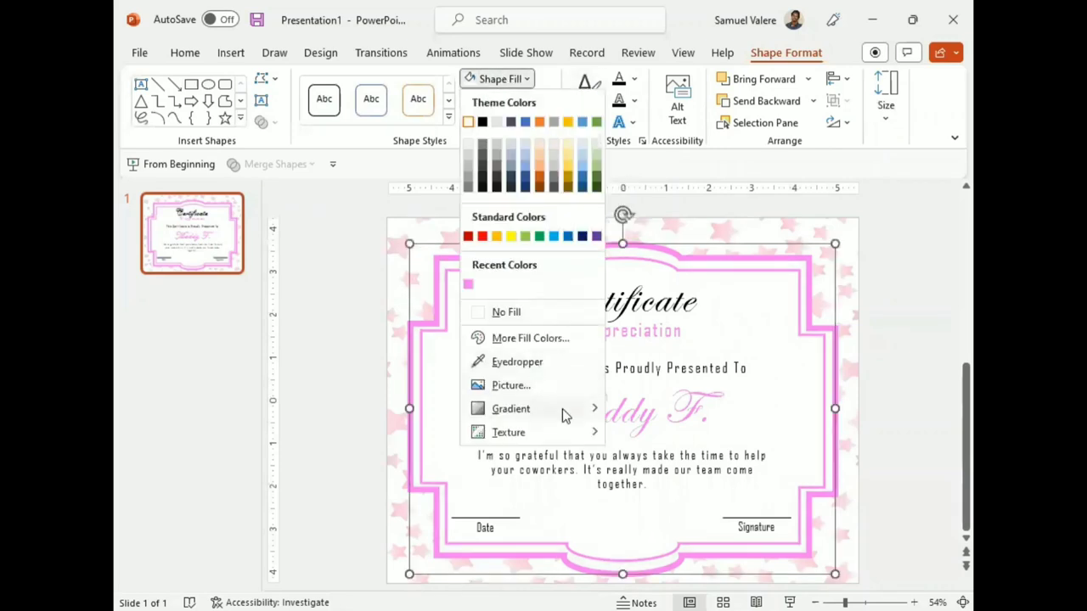
pyautogui.moveTo(565, 413)
pyautogui.click(673, 592)
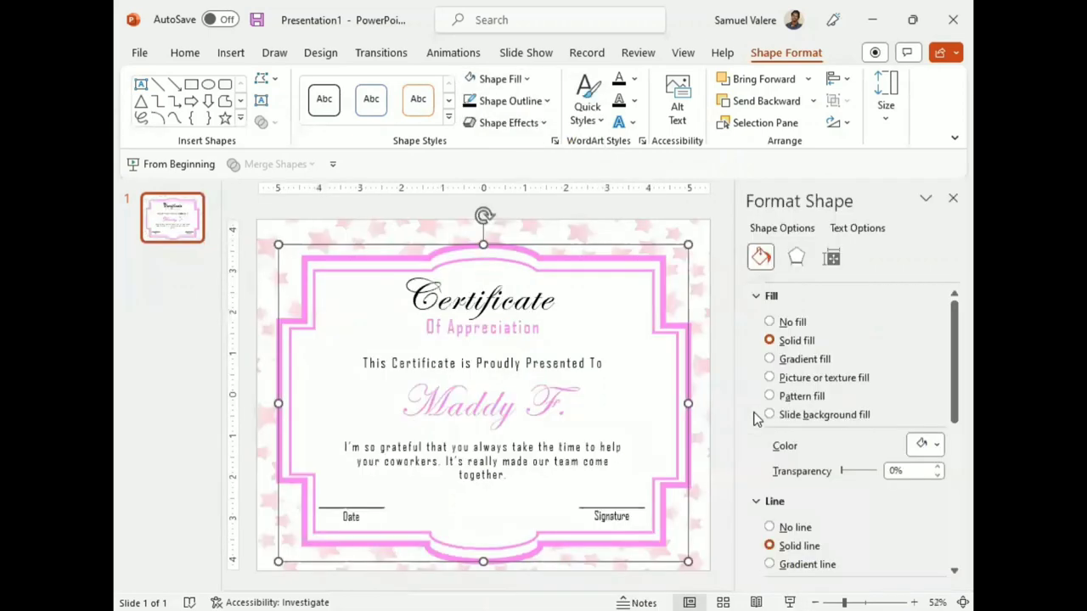
pyautogui.moveTo(842, 473); pyautogui.dragTo(860, 479)
pyautogui.click(937, 475)
pyautogui.click(937, 475)
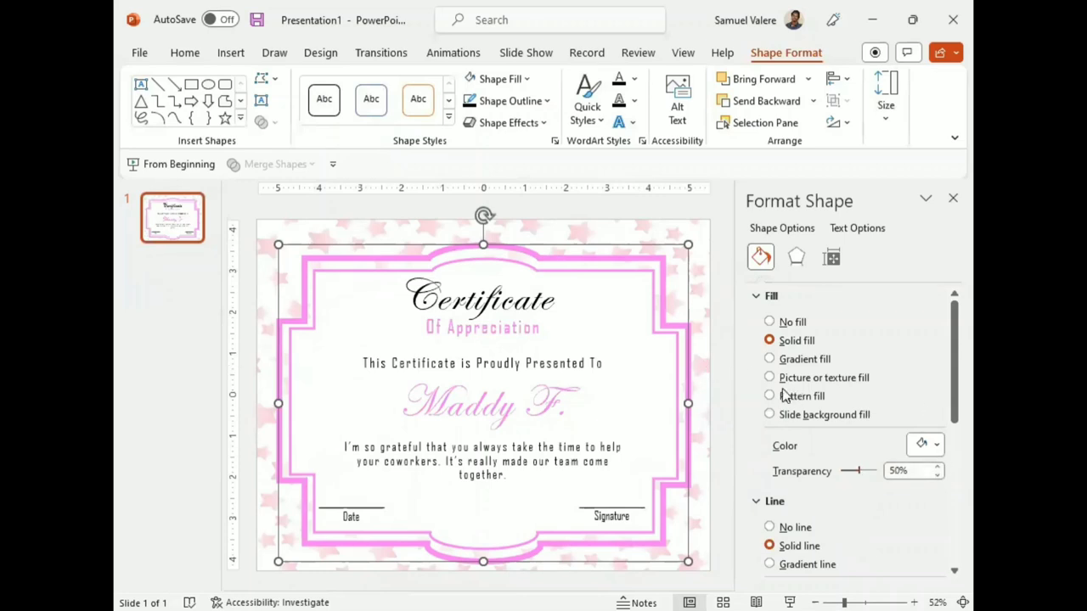
pyautogui.click(938, 467)
pyautogui.click(938, 466)
# Centre the inner frame inside the outer frame and close the Format Shape pane
pyautogui.click(669, 338)
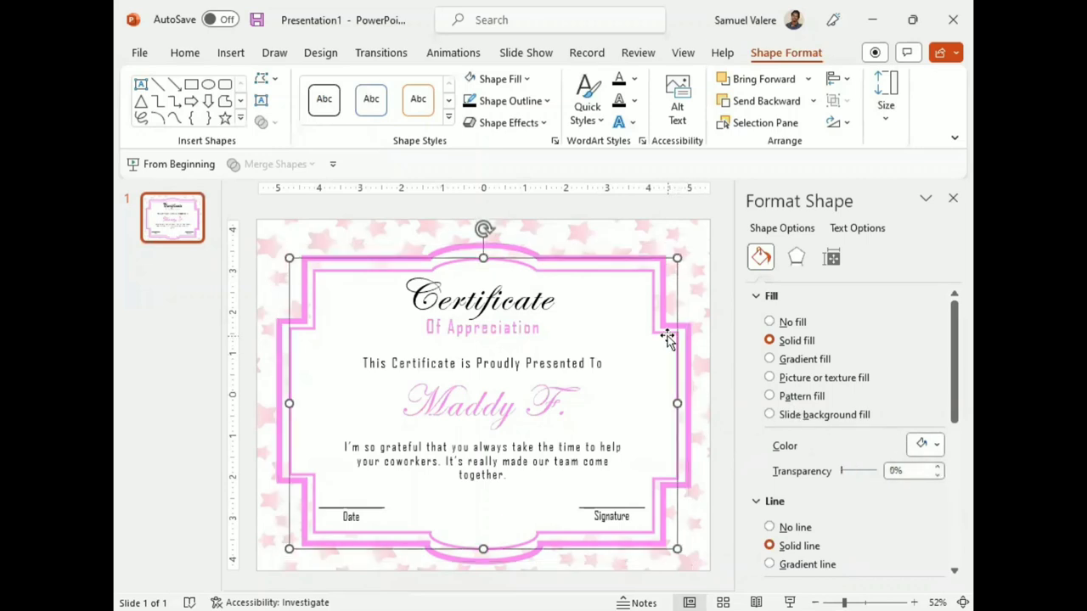
pyautogui.click(672, 256)
pyautogui.moveTo(672, 257); pyautogui.dragTo(678, 259)
pyautogui.moveTo(651, 389); pyautogui.dragTo(653, 386)
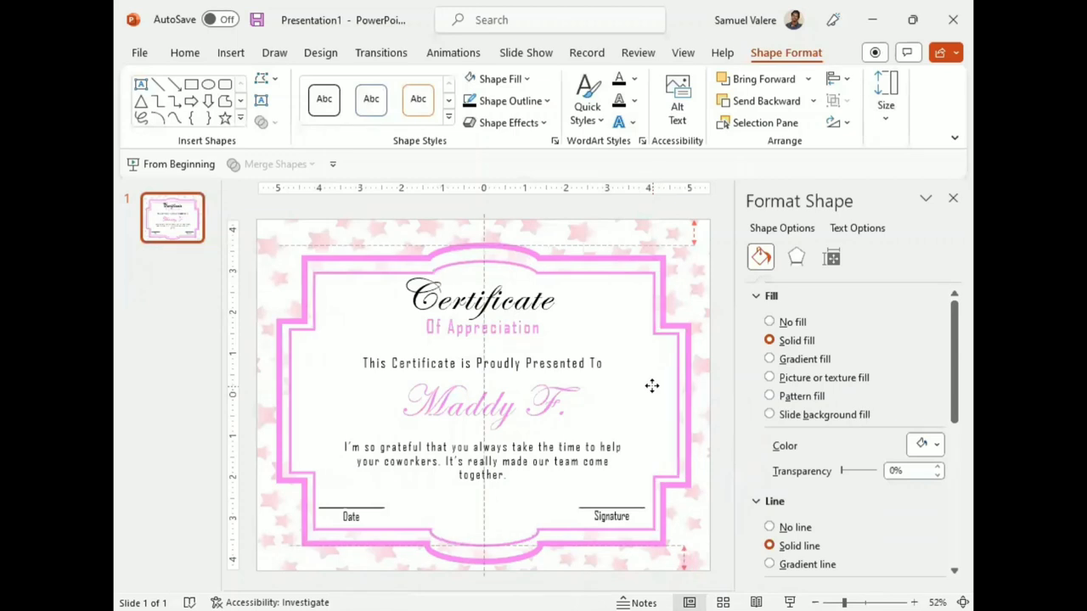
pyautogui.moveTo(651, 386); pyautogui.dragTo(654, 393)
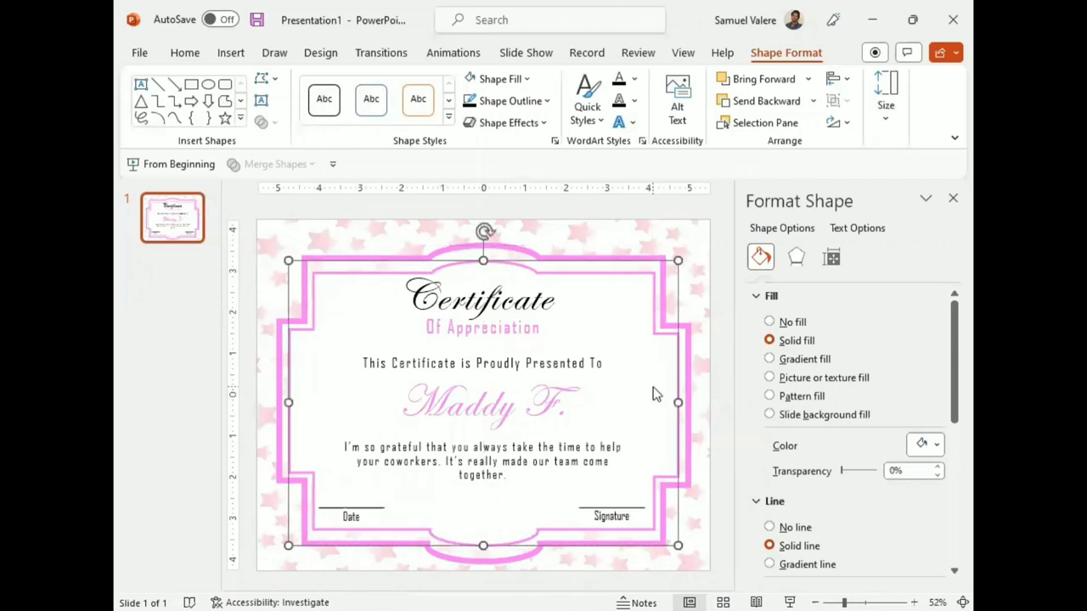
pyautogui.click(951, 200)
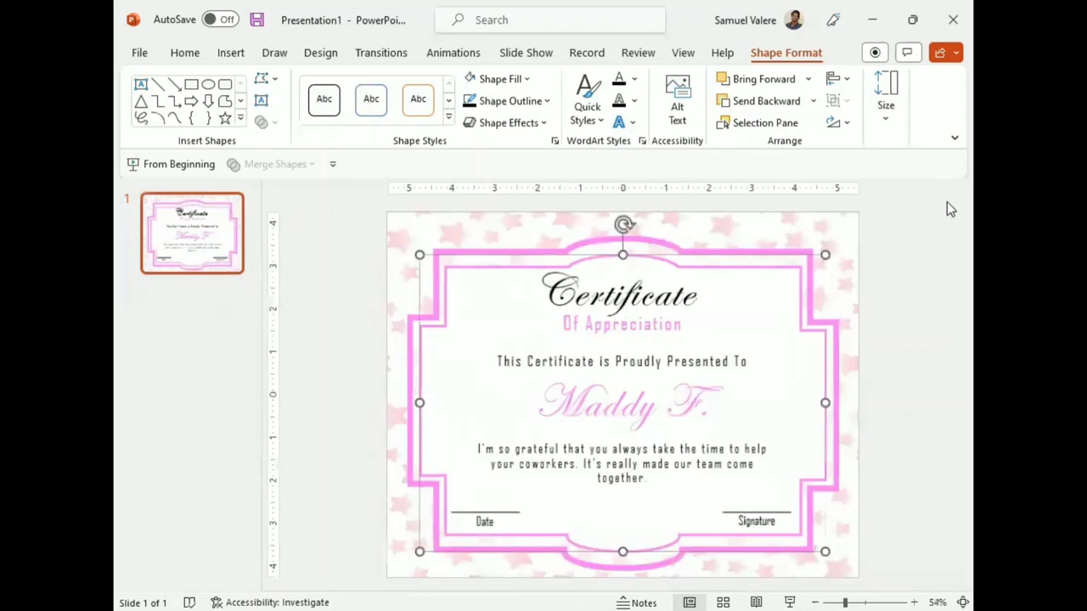
# Move the Certificate and Of Appreciation text boxes up together, keeping them centred
pyautogui.click(907, 334)
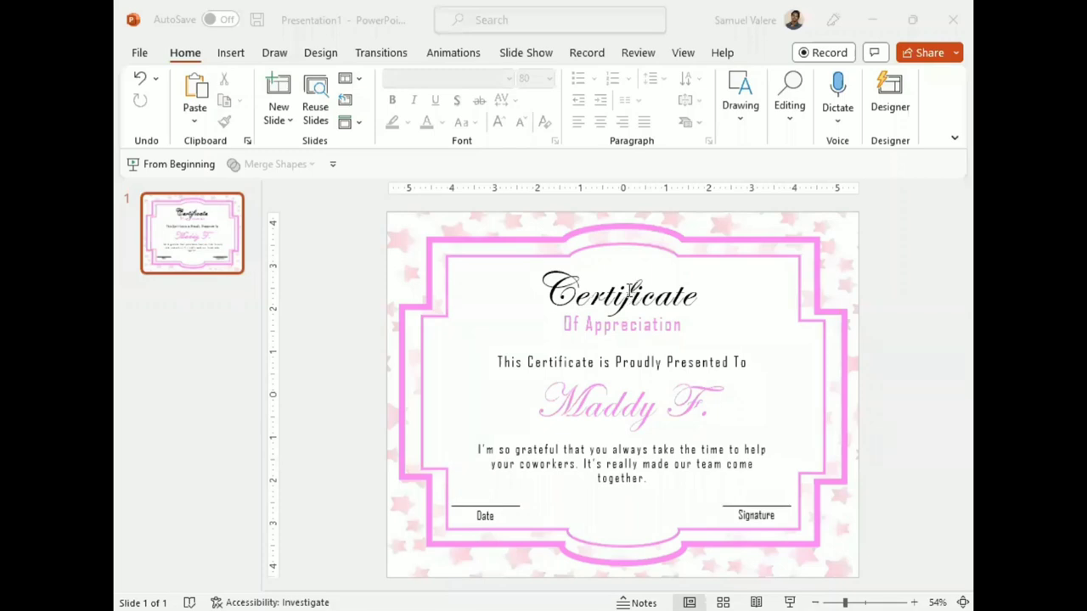
pyautogui.click(630, 287)
pyautogui.press('Escape')
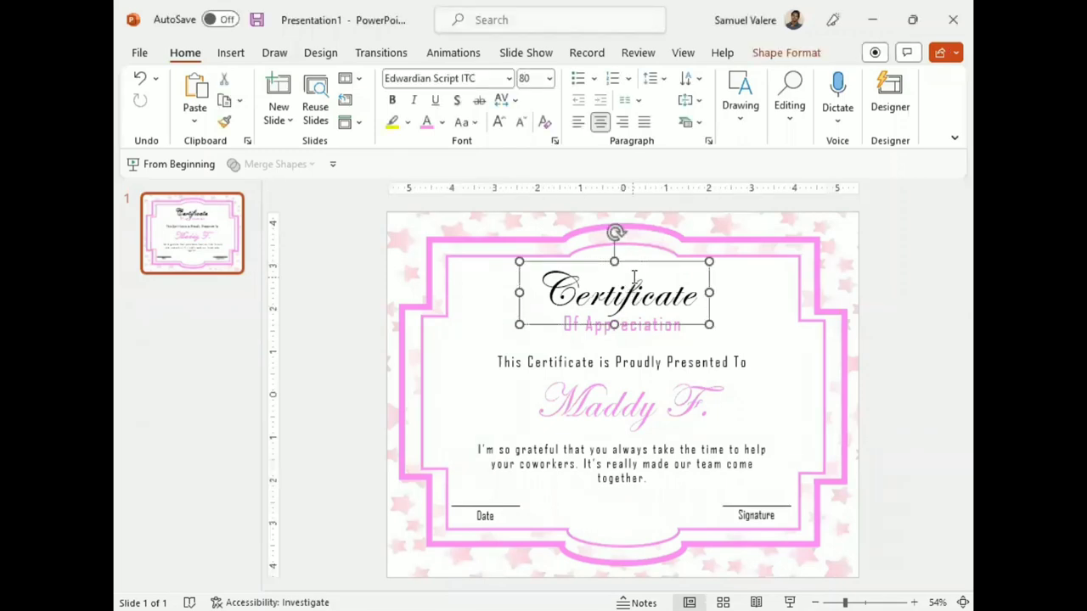
pyautogui.keyDown('shift'); pyautogui.click(645, 331); pyautogui.keyUp('shift')
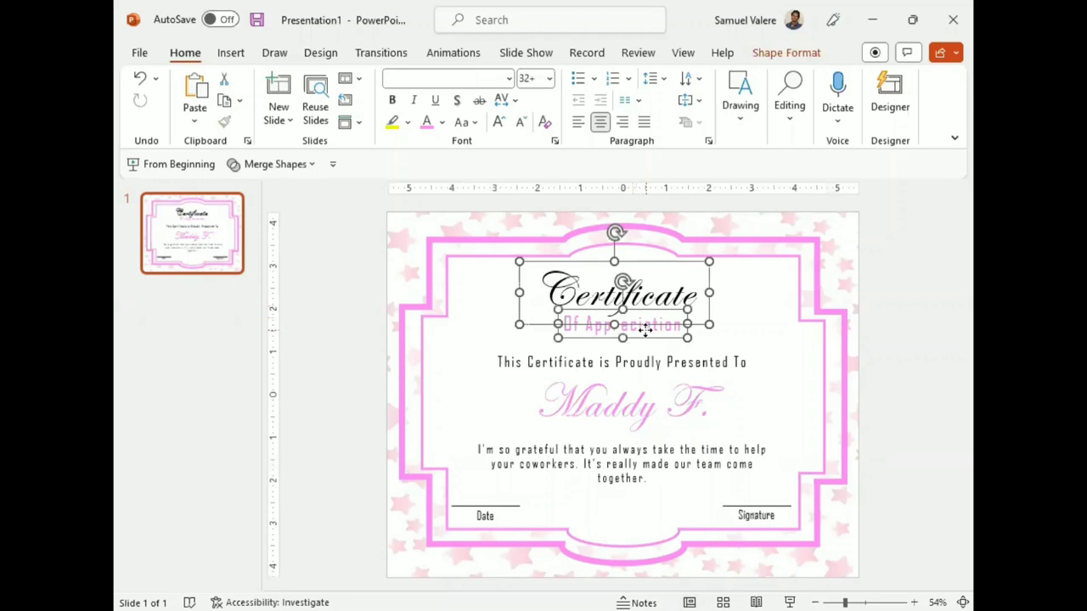
pyautogui.moveTo(648, 333); pyautogui.dragTo(650, 330)
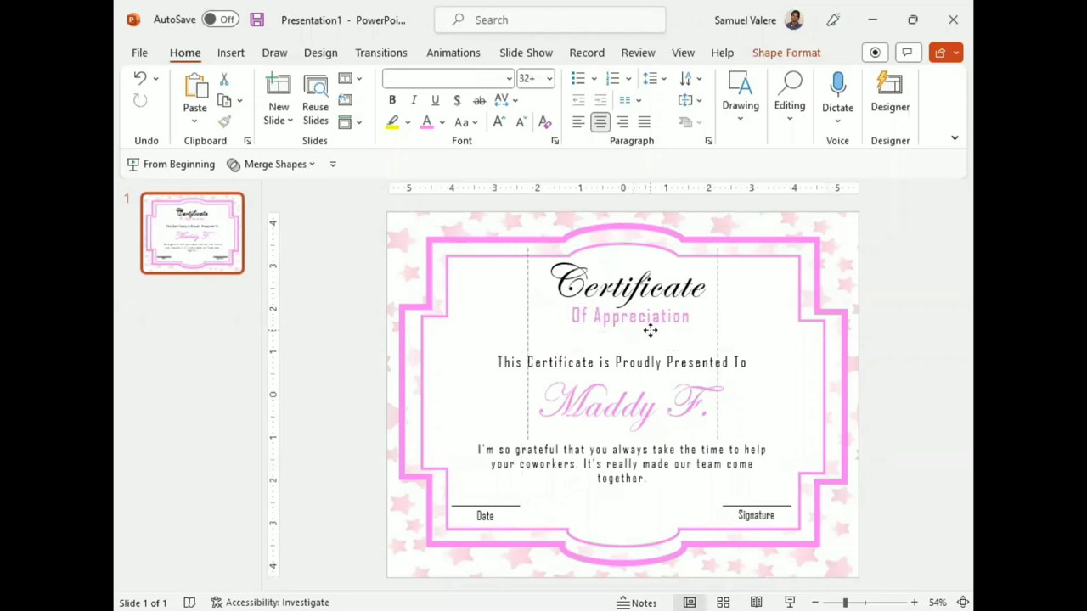
pyautogui.moveTo(650, 331); pyautogui.dragTo(648, 331)
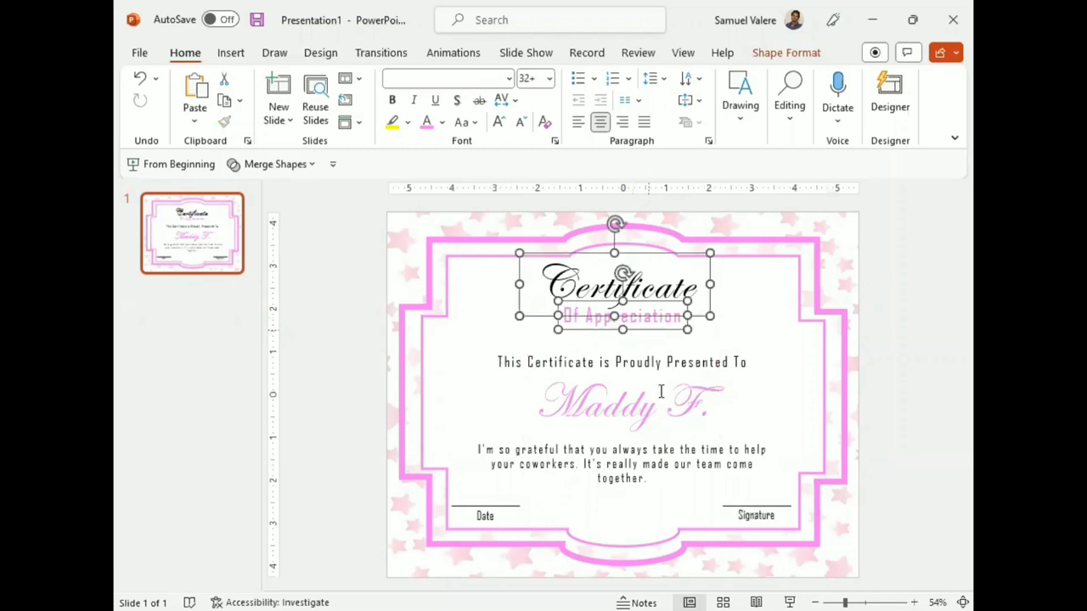
# Move the presentation line and the body text boxes higher on the certificate
pyautogui.click(642, 365)
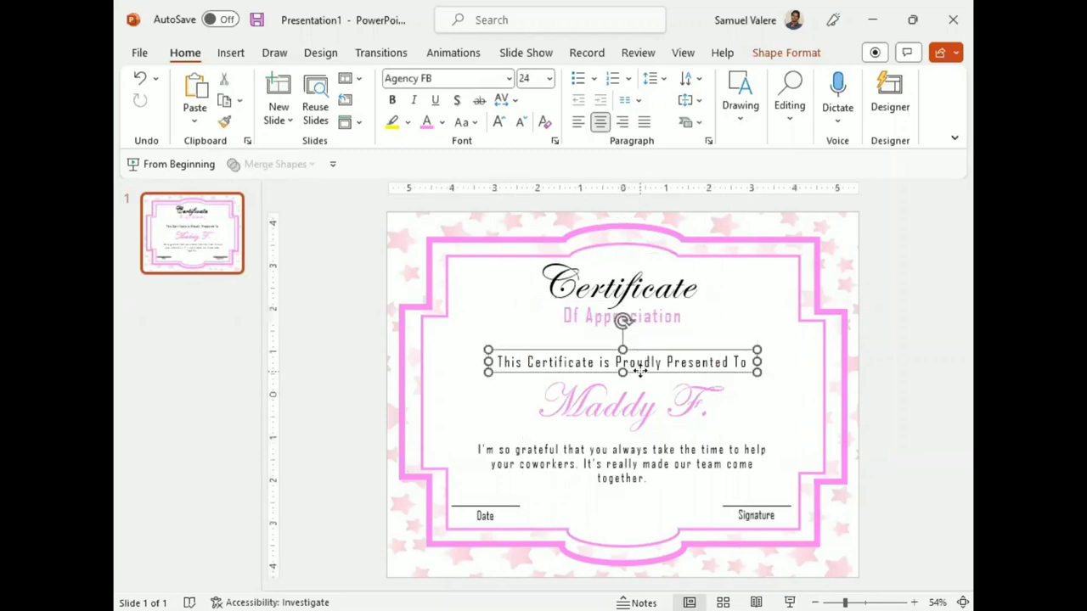
pyautogui.moveTo(640, 371); pyautogui.dragTo(640, 357)
pyautogui.click(640, 411)
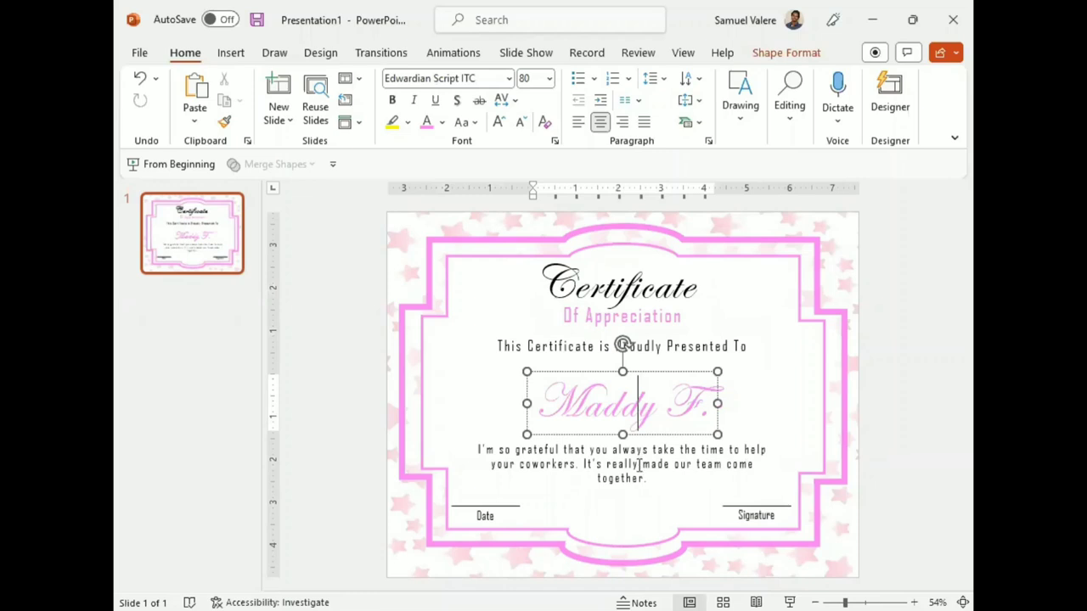
pyautogui.moveTo(640, 465); pyautogui.dragTo(638, 485)
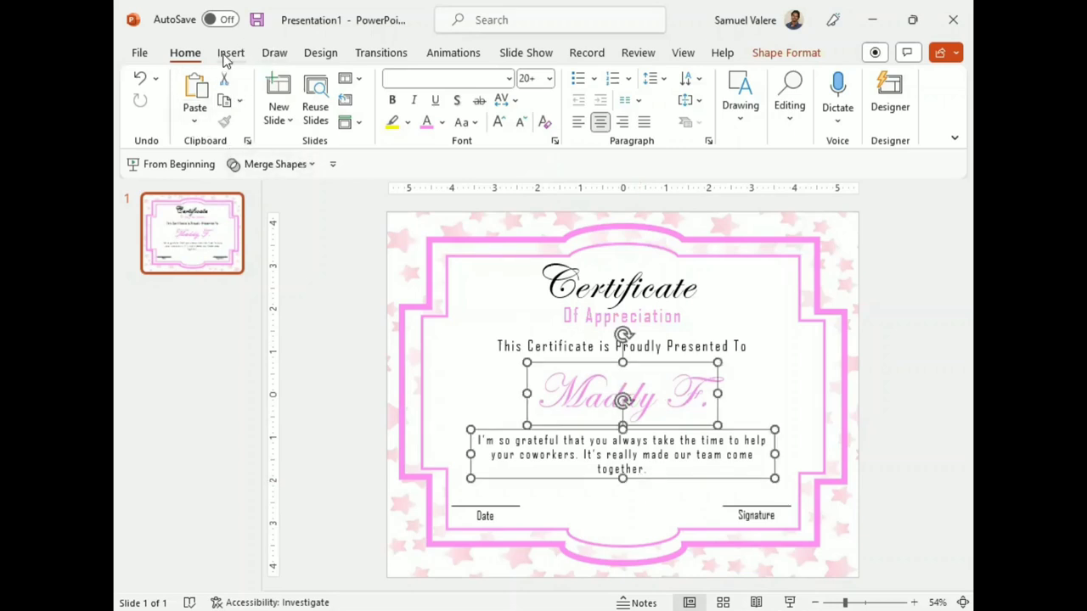
pyautogui.click(228, 54)
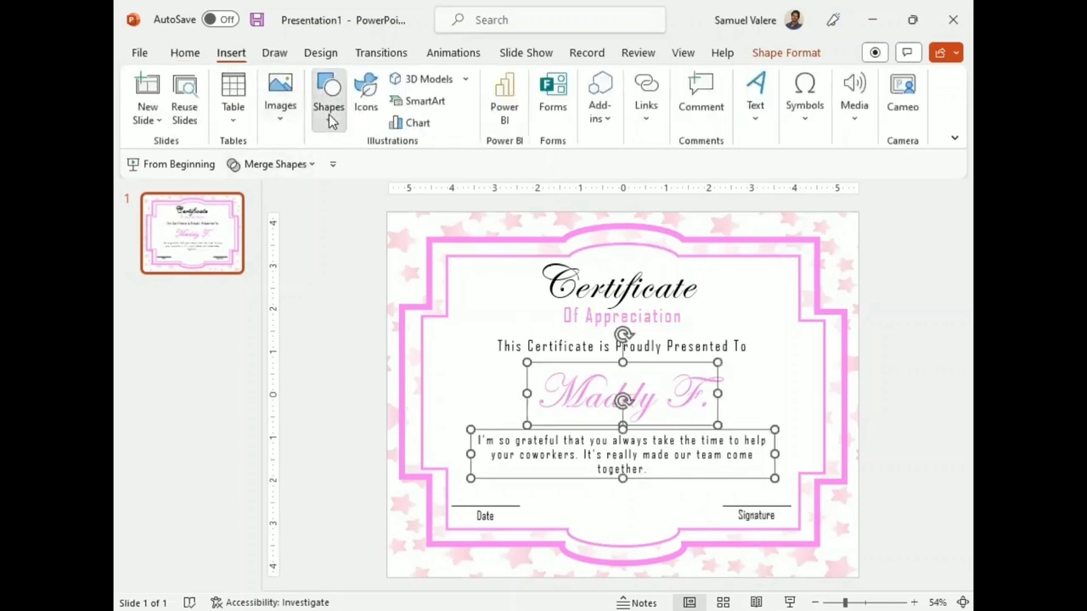
# Draw a starburst seal shape and centre it between the Date and Signature lines
pyautogui.click(331, 121)
pyautogui.scroll(-5, 401, 314)
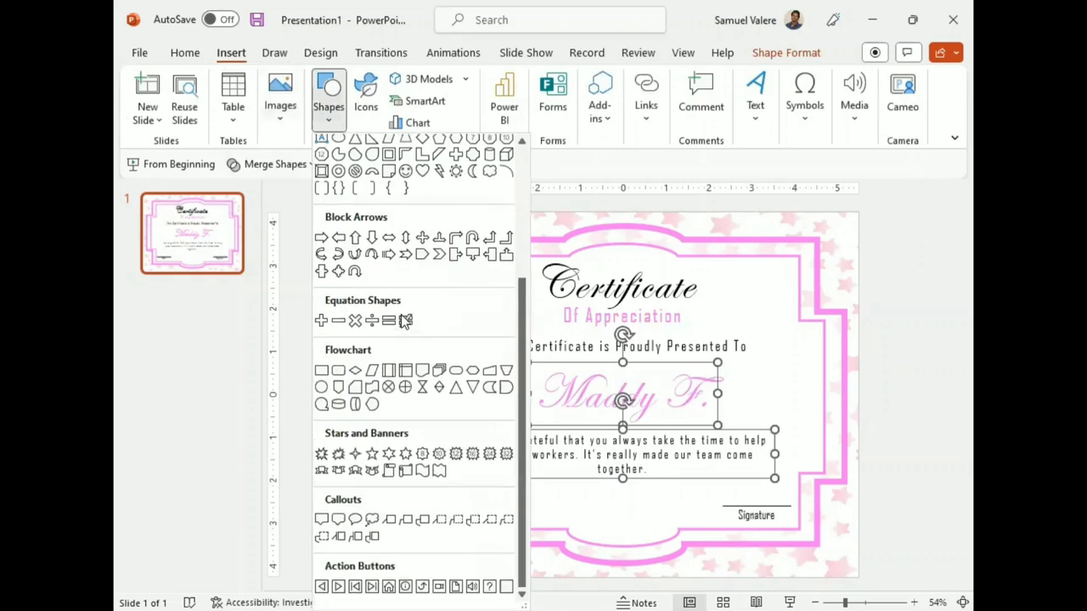
pyautogui.click(474, 456)
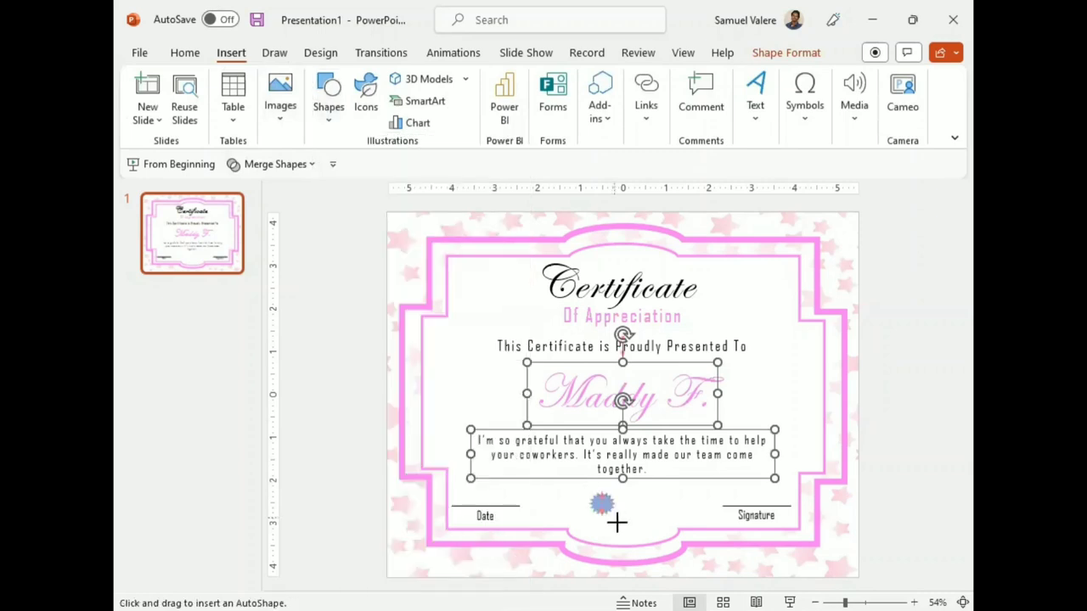
pyautogui.moveTo(616, 522); pyautogui.dragTo(650, 550)
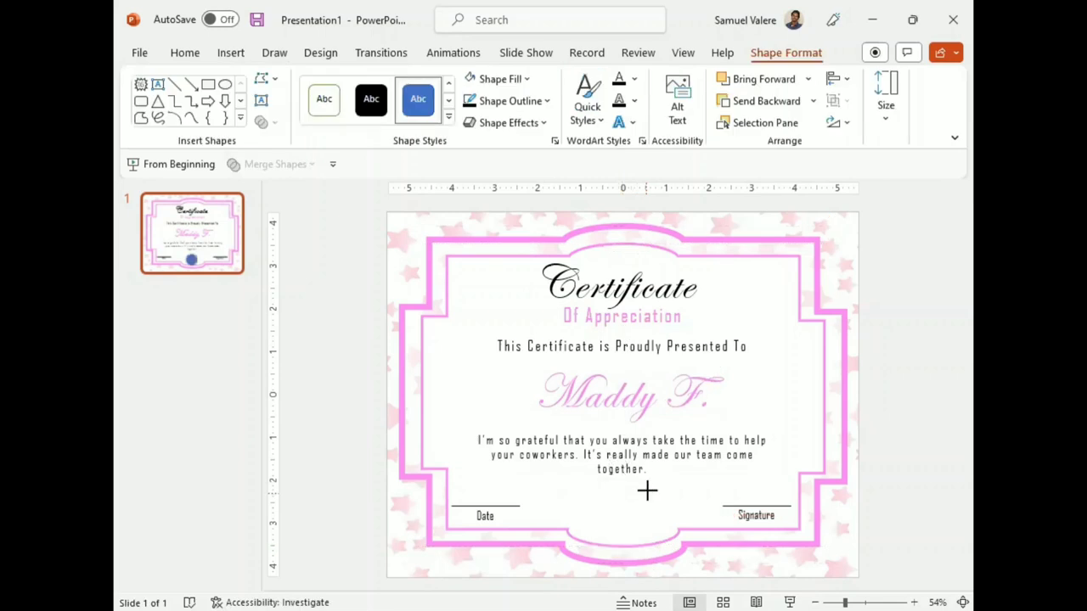
pyautogui.moveTo(647, 490); pyautogui.dragTo(659, 477)
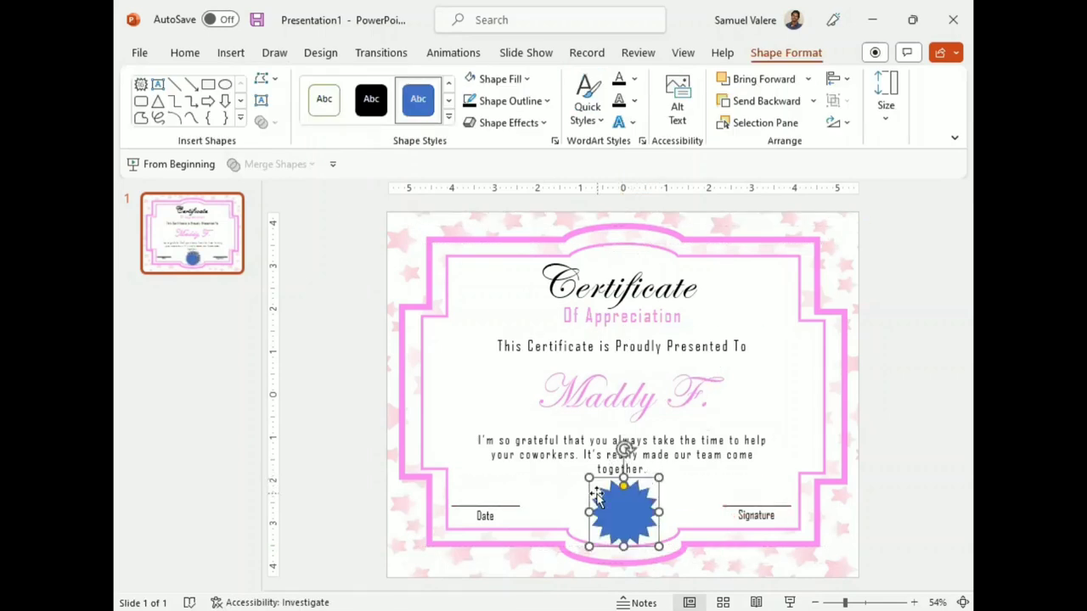
pyautogui.moveTo(590, 478); pyautogui.dragTo(590, 479)
pyautogui.moveTo(628, 514); pyautogui.dragTo(629, 512)
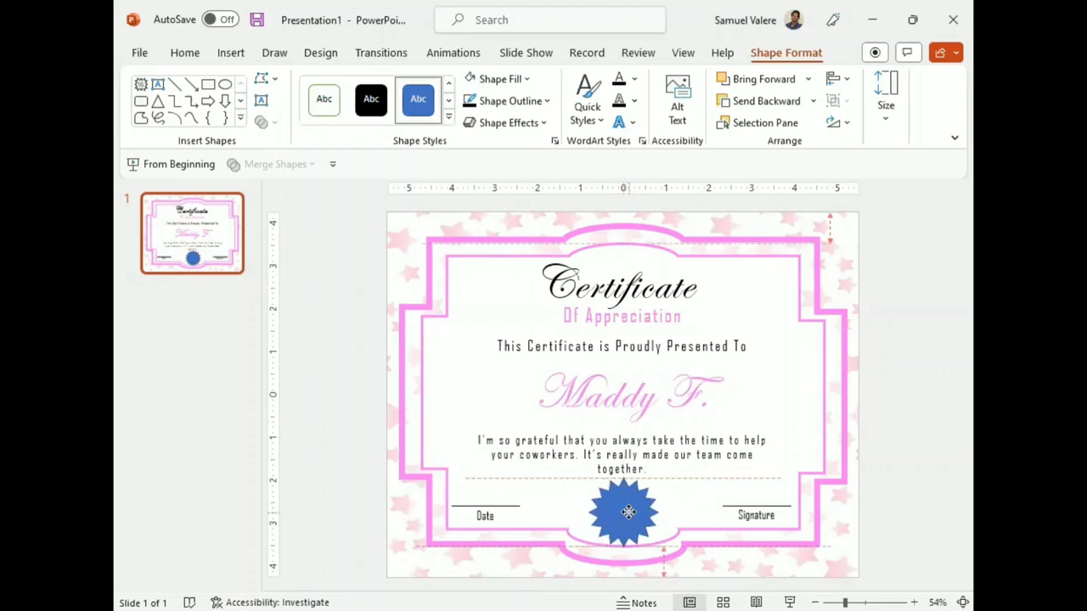
pyautogui.moveTo(628, 512); pyautogui.dragTo(622, 482)
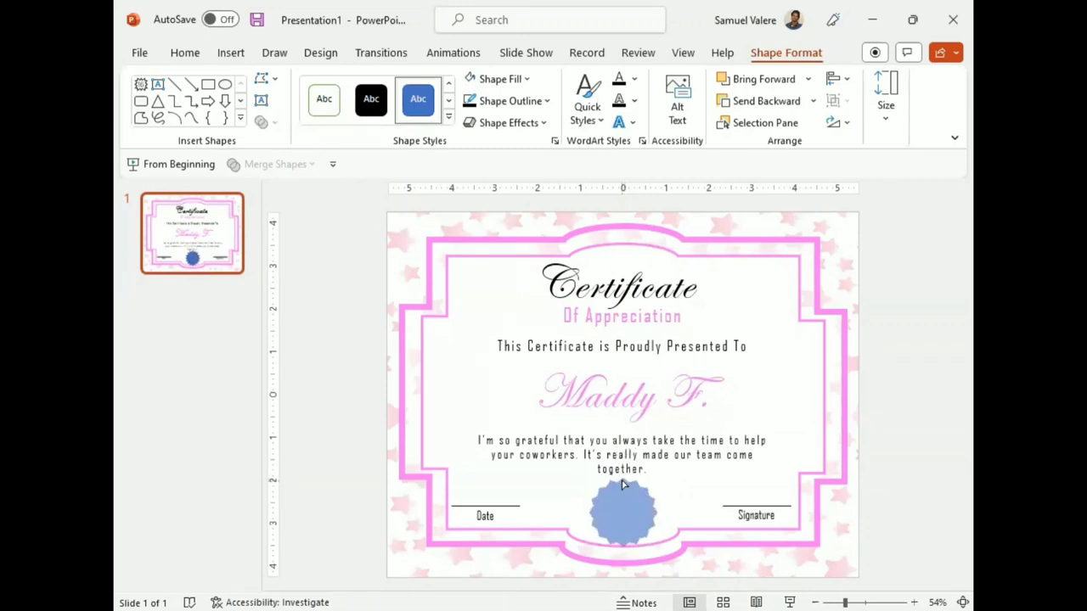
pyautogui.moveTo(623, 483); pyautogui.dragTo(622, 483)
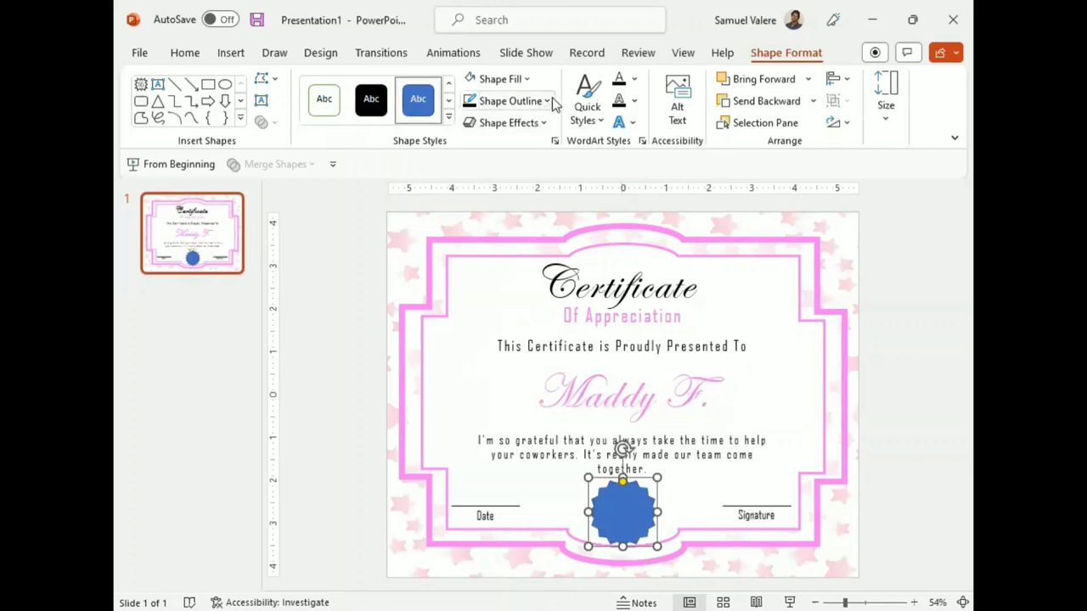
# Give the seal no outline, the recent pink fill and the Preset 3 bevel effect
pyautogui.click(510, 100)
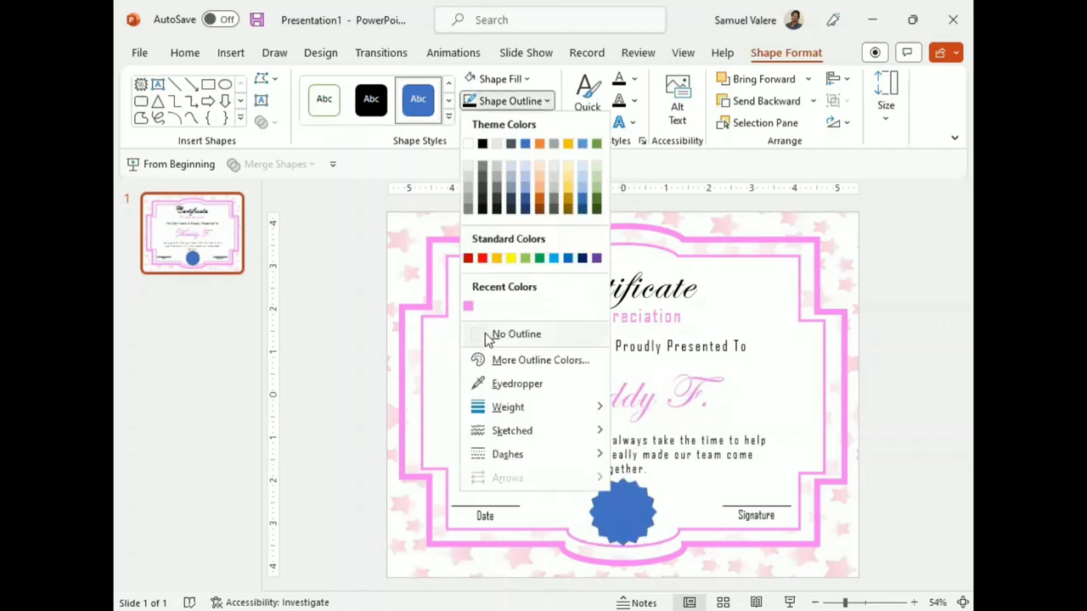
pyautogui.click(485, 335)
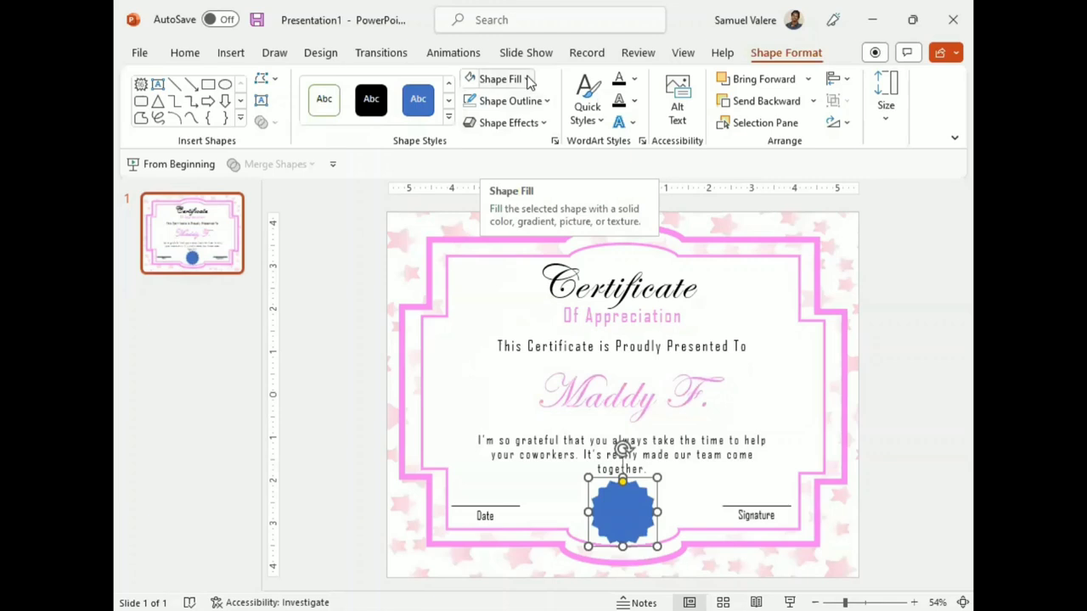
pyautogui.click(526, 79)
pyautogui.click(465, 284)
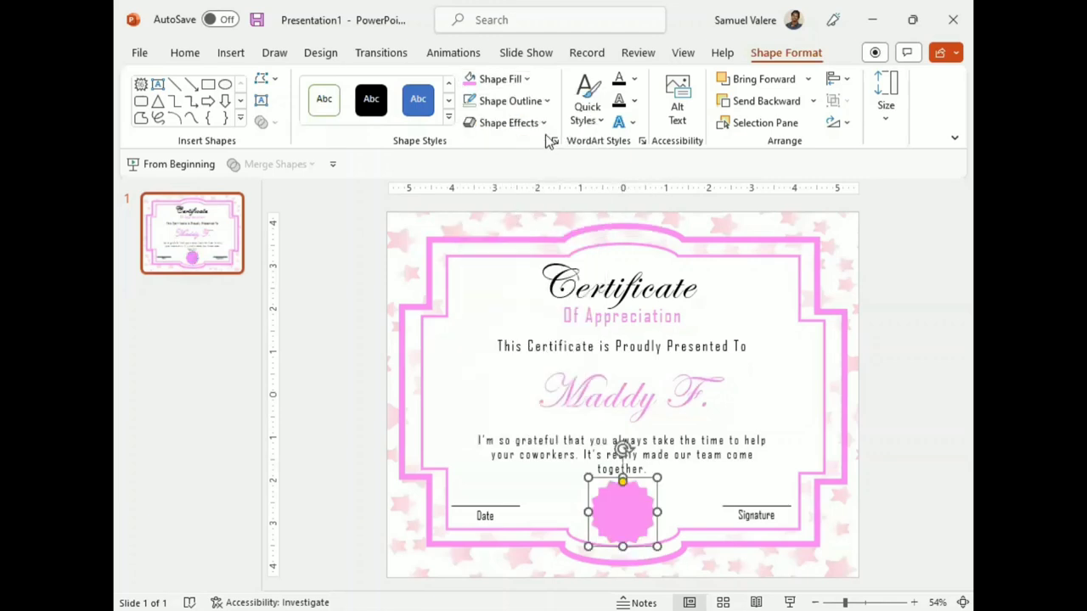
pyautogui.click(544, 123)
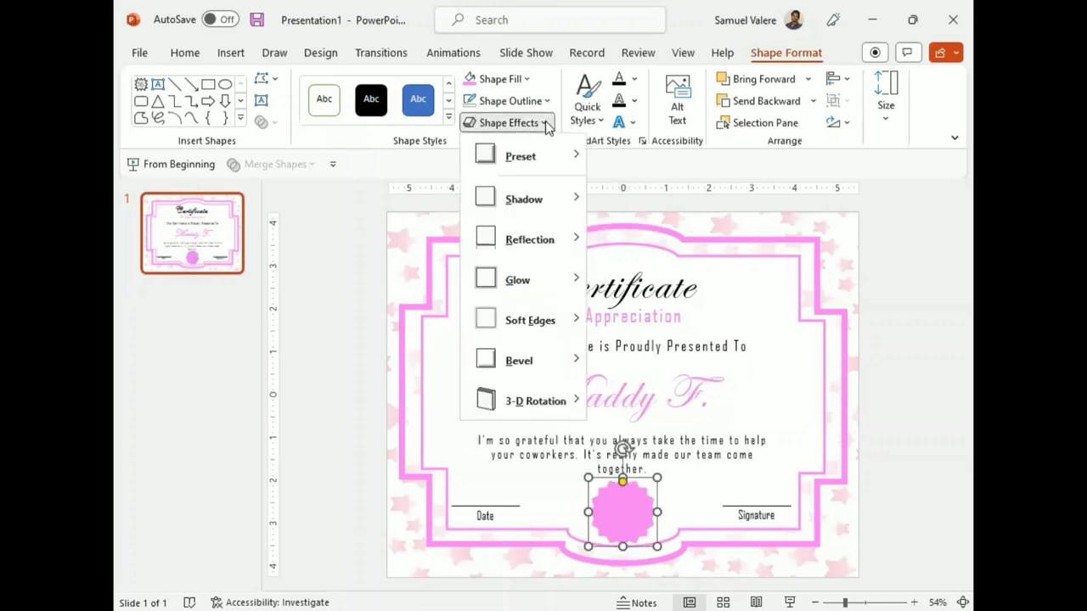
pyautogui.moveTo(578, 155)
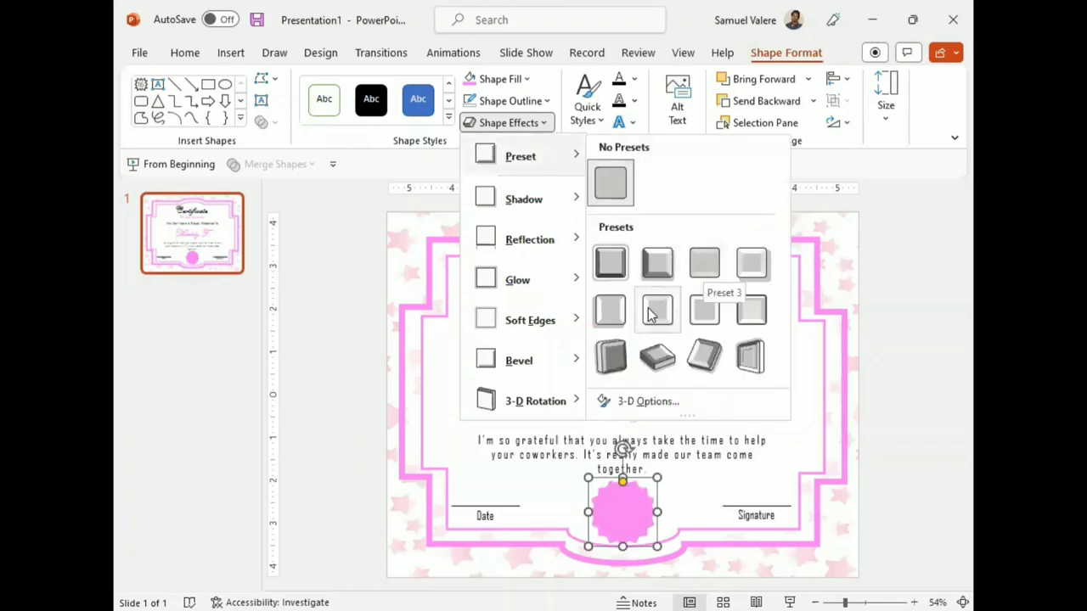
pyautogui.click(702, 266)
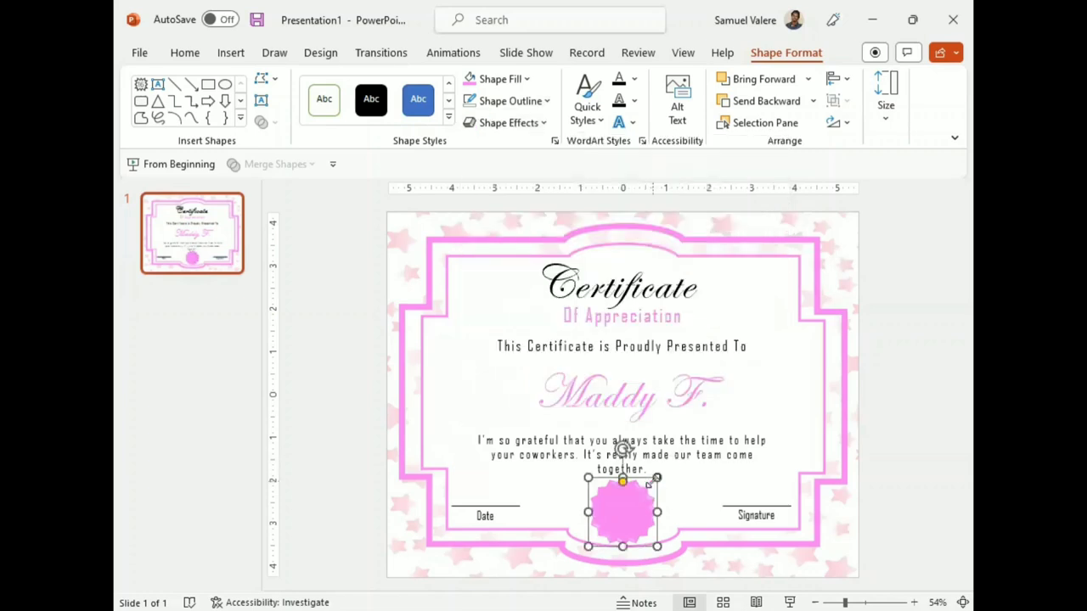
pyautogui.moveTo(650, 478); pyautogui.dragTo(653, 483)
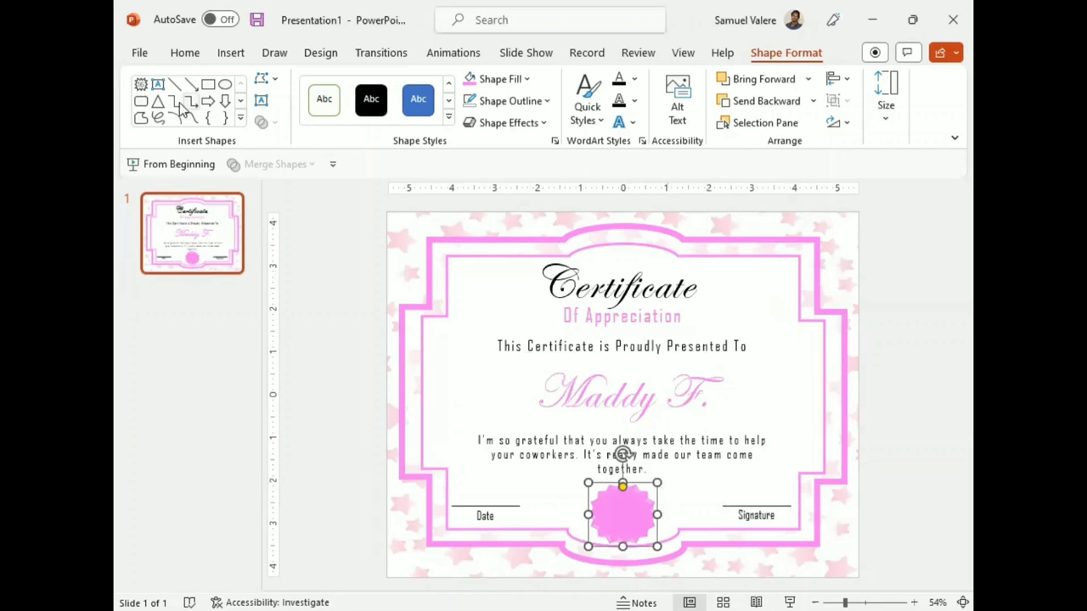
# Draw a flowchart circle over the seal, sized to fit inside it
pyautogui.click(240, 121)
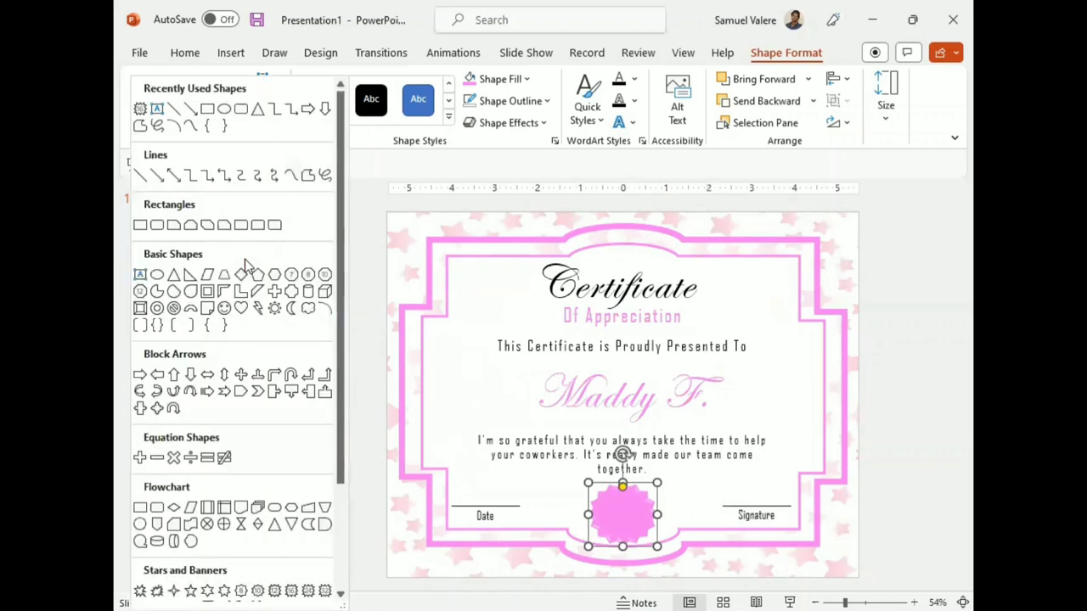
pyautogui.click(141, 525)
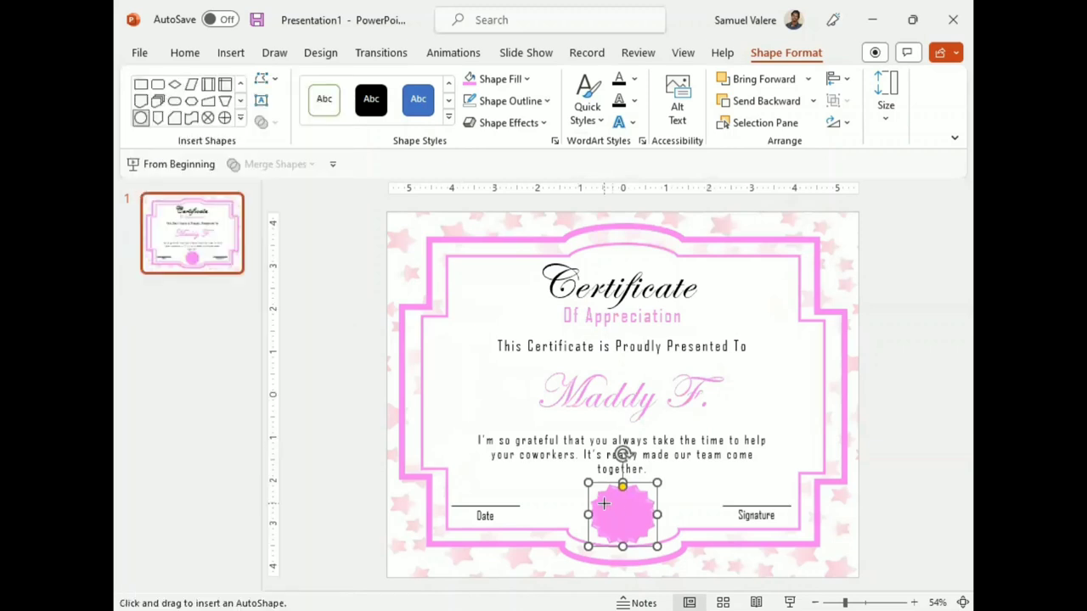
pyautogui.moveTo(601, 498)
pyautogui.mouseDown()
pyautogui.moveTo(645, 539)
pyautogui.moveTo(635, 522)
pyautogui.mouseUp()
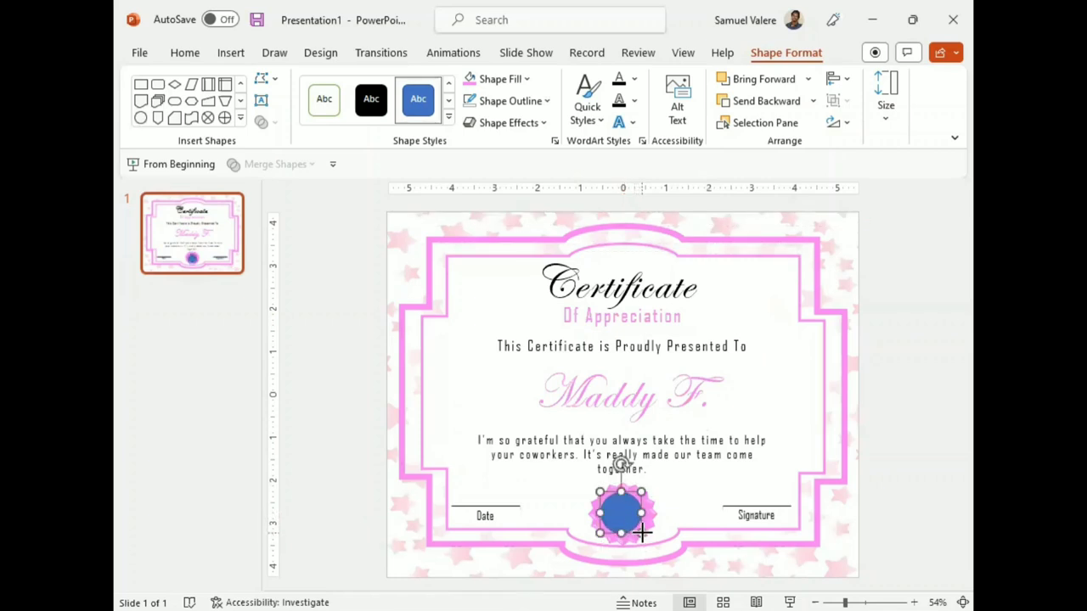
pyautogui.moveTo(642, 534)
pyautogui.mouseDown()
pyautogui.moveTo(648, 542)
pyautogui.moveTo(622, 516)
pyautogui.mouseUp()
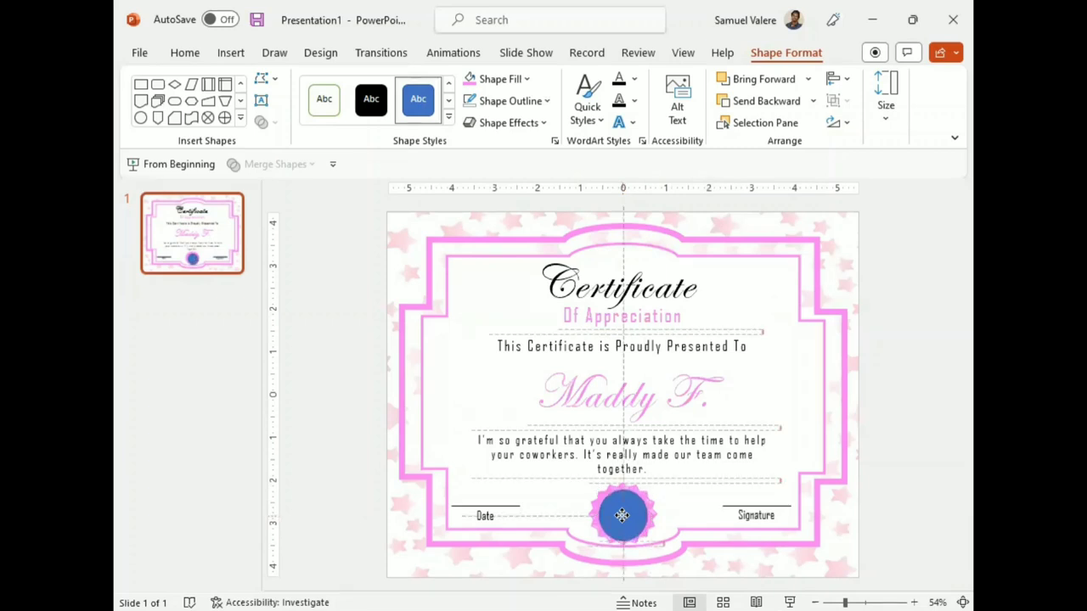
# Give the circle no outline and a white fill, centred on the seal
pyautogui.click(547, 101)
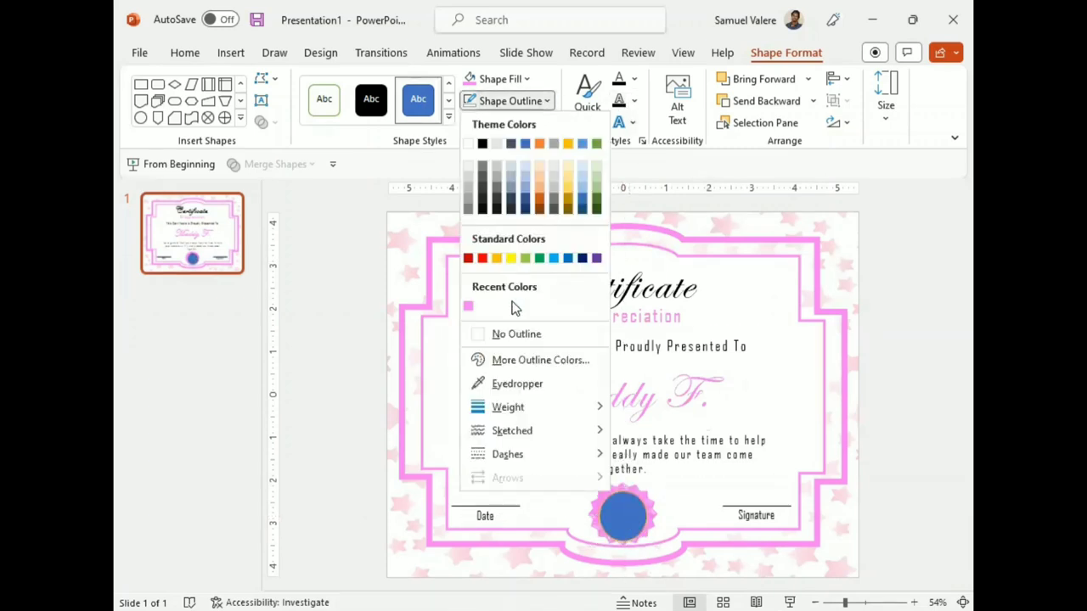
pyautogui.click(477, 333)
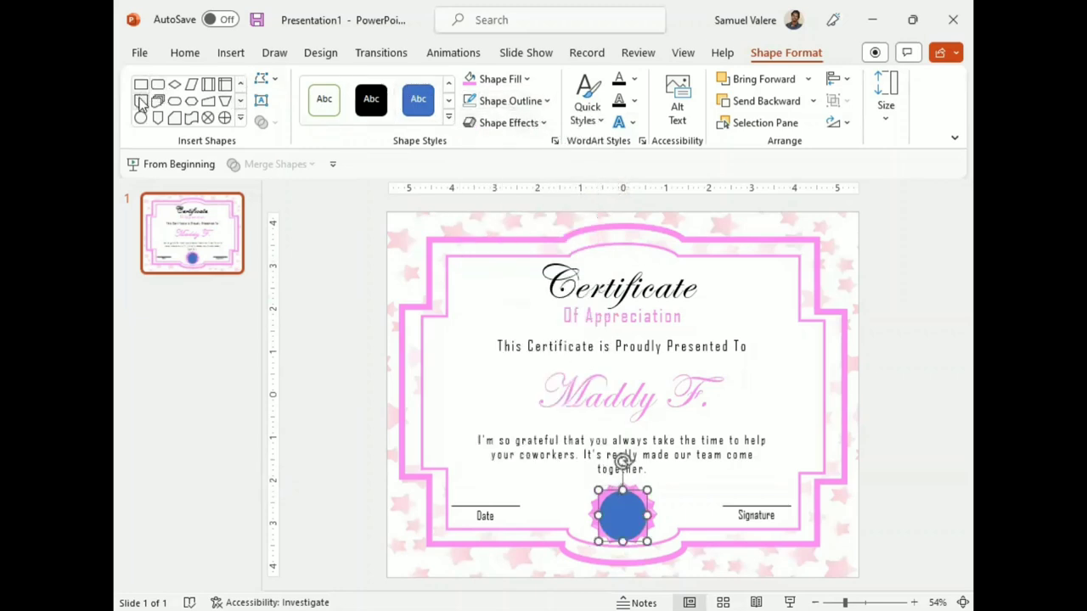
pyautogui.click(528, 79)
pyautogui.click(468, 124)
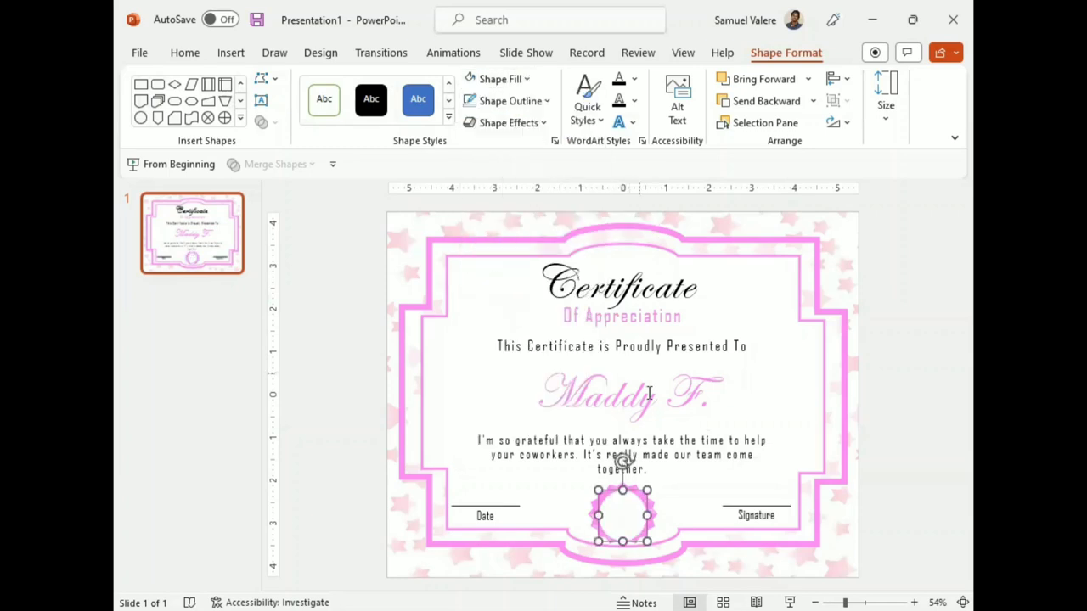
pyautogui.moveTo(625, 512); pyautogui.dragTo(626, 515)
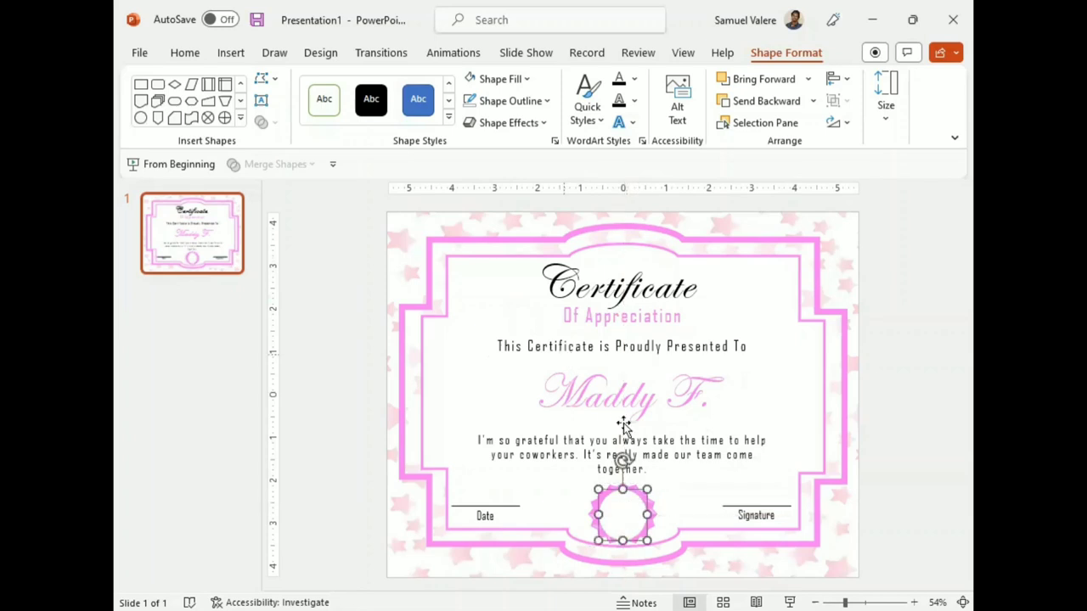
# Add a text box over the seal containing the word 'Best'
pyautogui.click(262, 100)
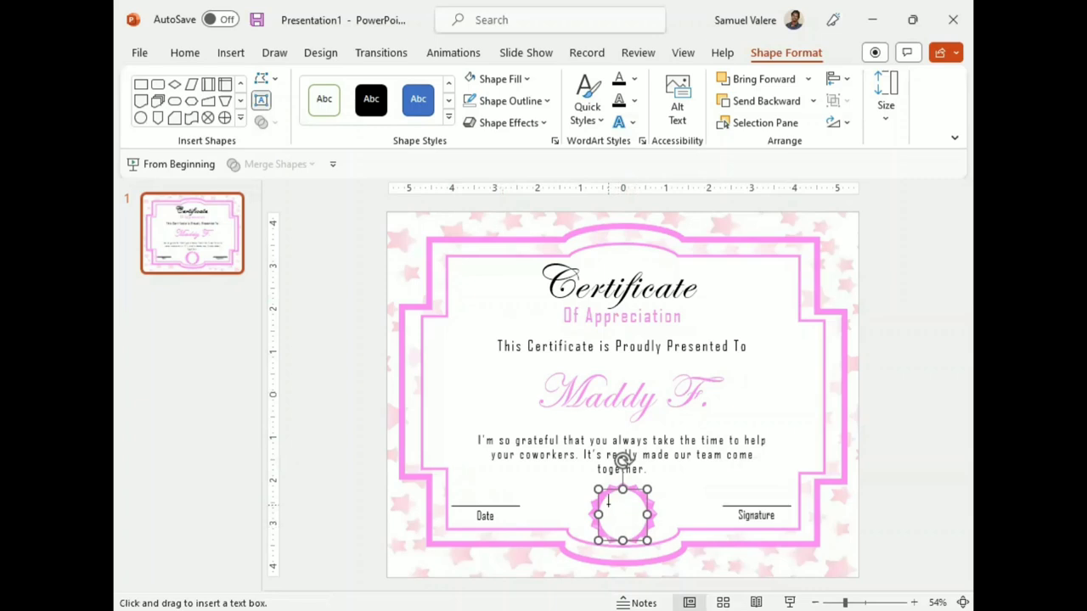
pyautogui.moveTo(607, 506); pyautogui.dragTo(641, 525)
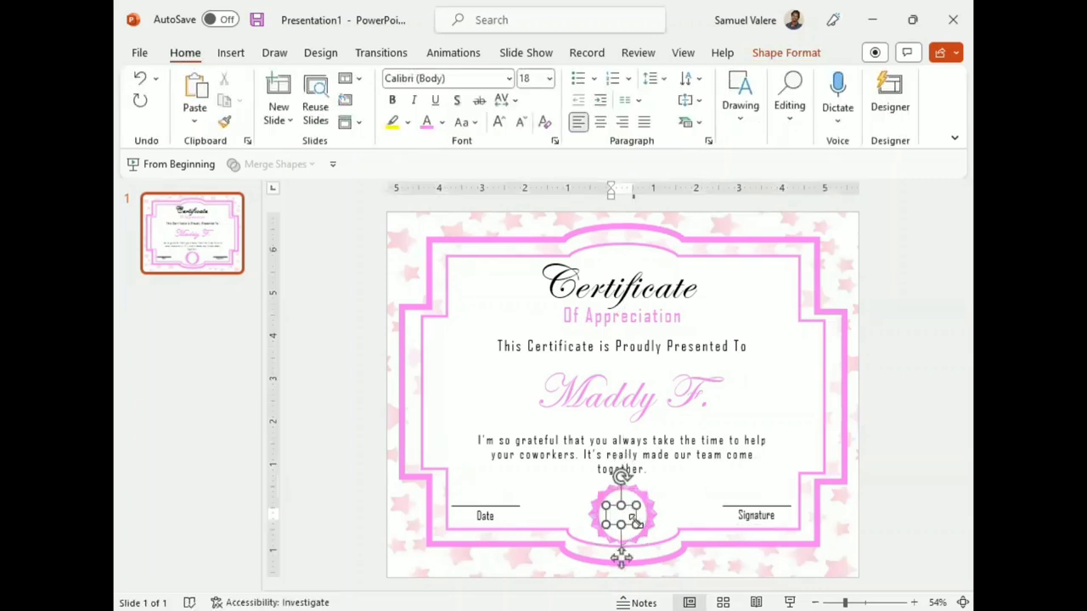
pyautogui.write('B')
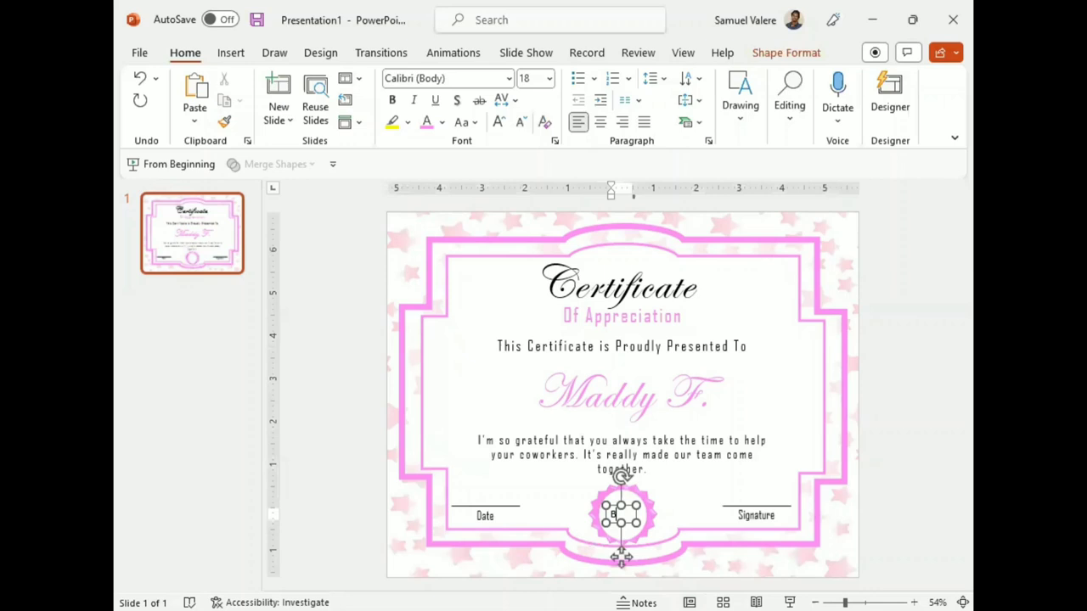
pyautogui.write('est')
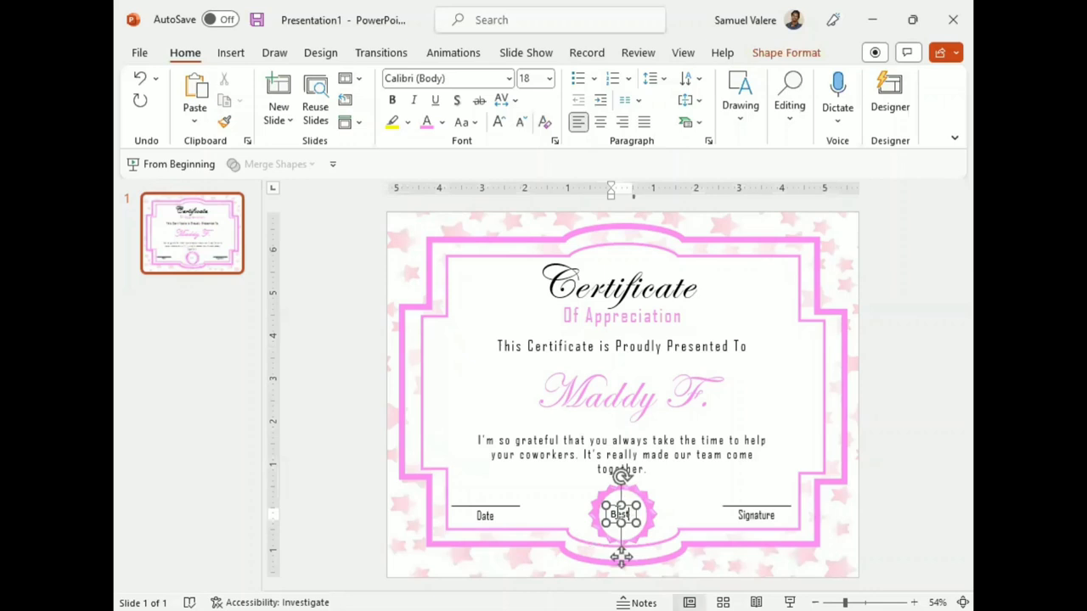
# Style 'Best' in pink, bold Edwardian Script ITC at 24 pt, widening its box
pyautogui.doubleClick(620, 515)
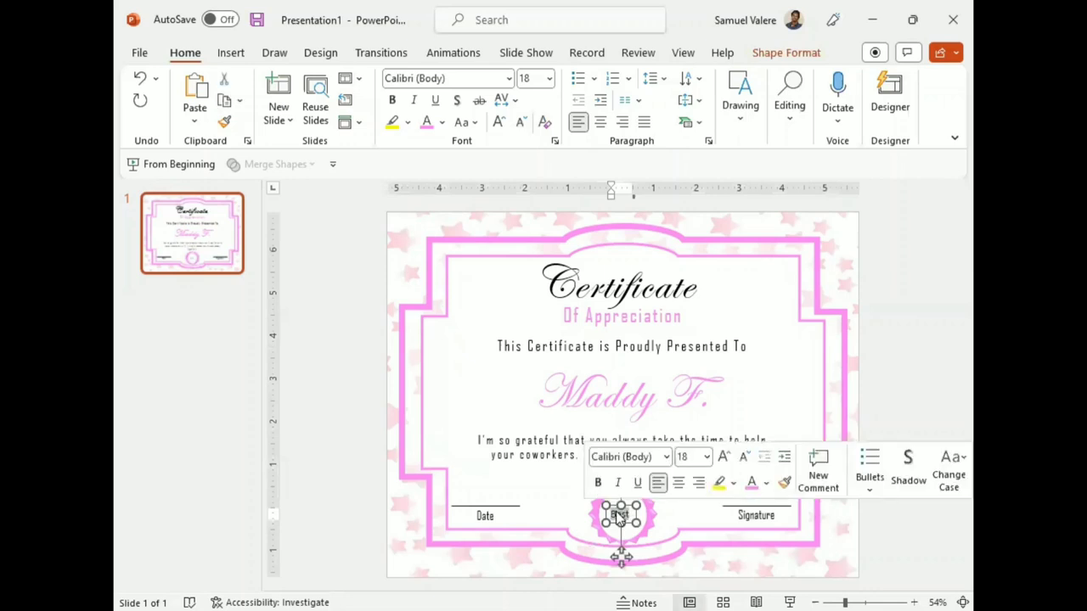
pyautogui.click(459, 78)
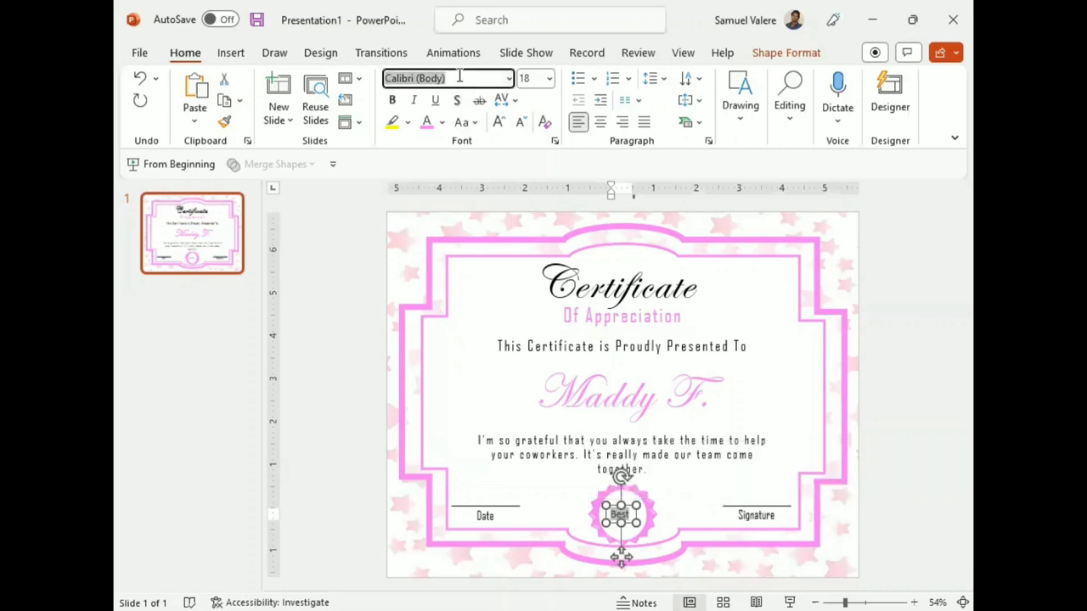
pyautogui.write('Edwardian Script ITC')
pyautogui.press('Return')
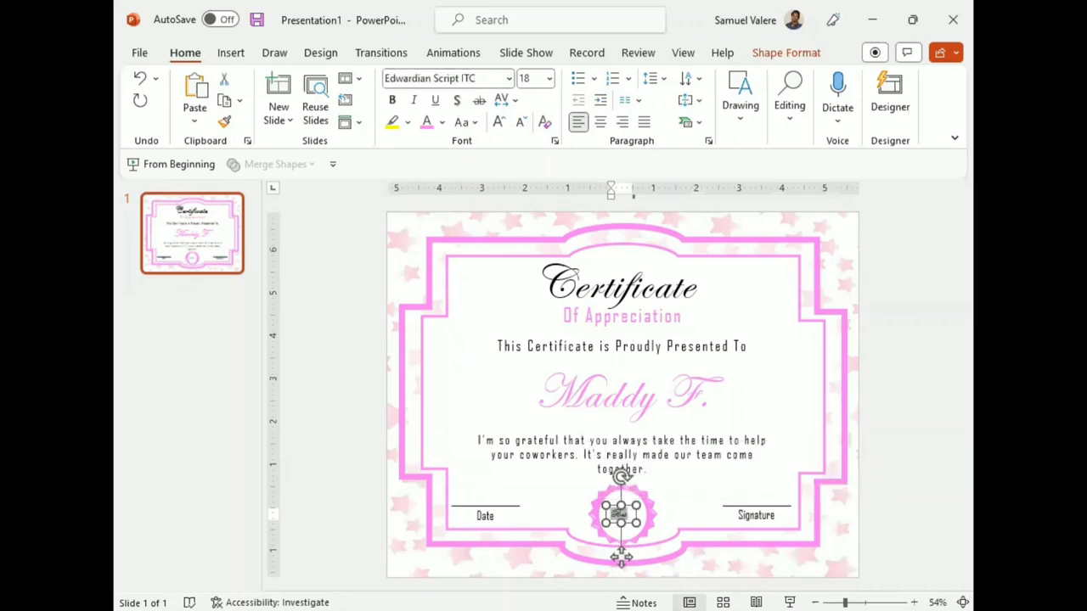
pyautogui.click(499, 123)
pyautogui.click(500, 123)
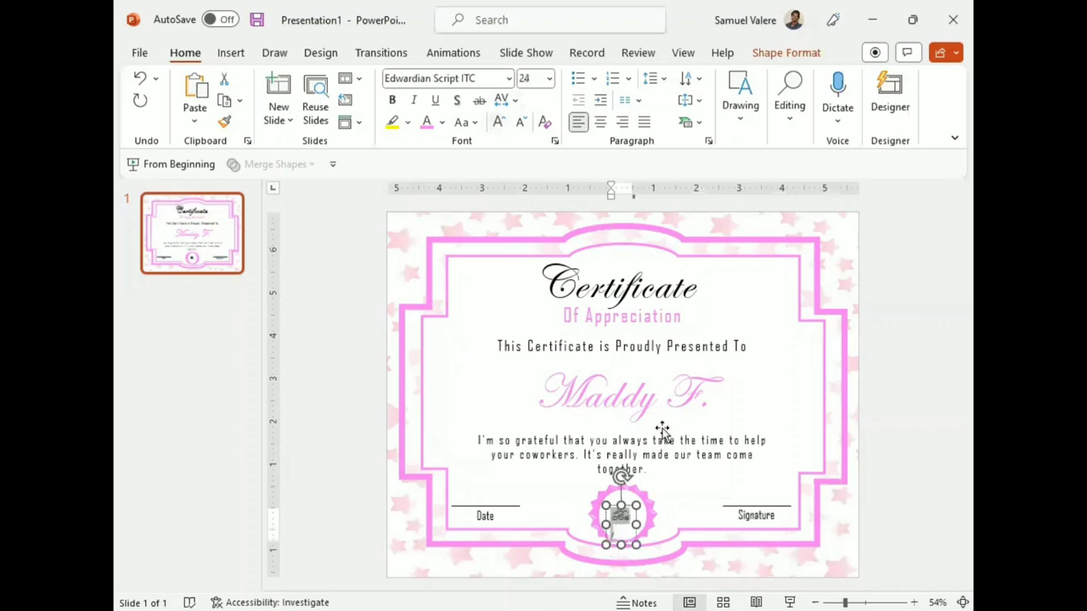
pyautogui.moveTo(639, 524); pyautogui.dragTo(647, 520)
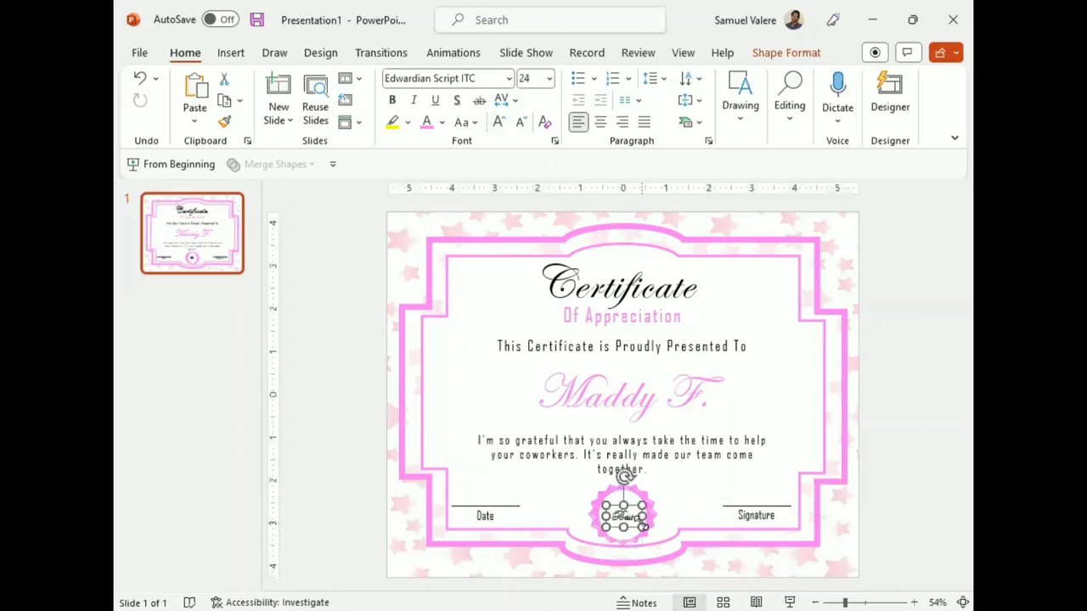
pyautogui.click(427, 122)
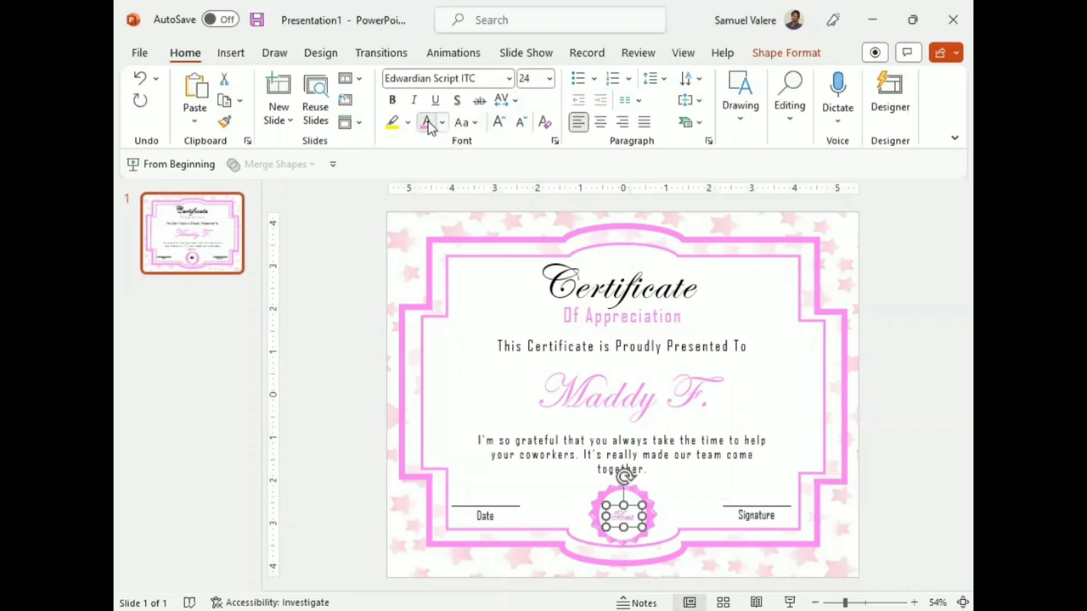
pyautogui.click(393, 100)
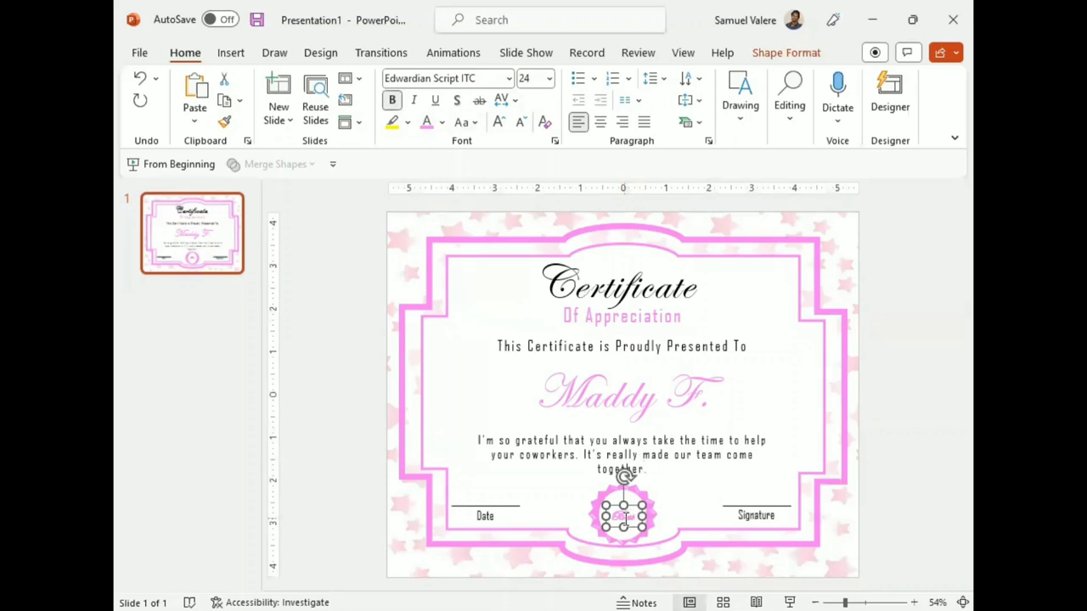
pyautogui.click(624, 515)
pyautogui.moveTo(624, 515); pyautogui.dragTo(641, 536)
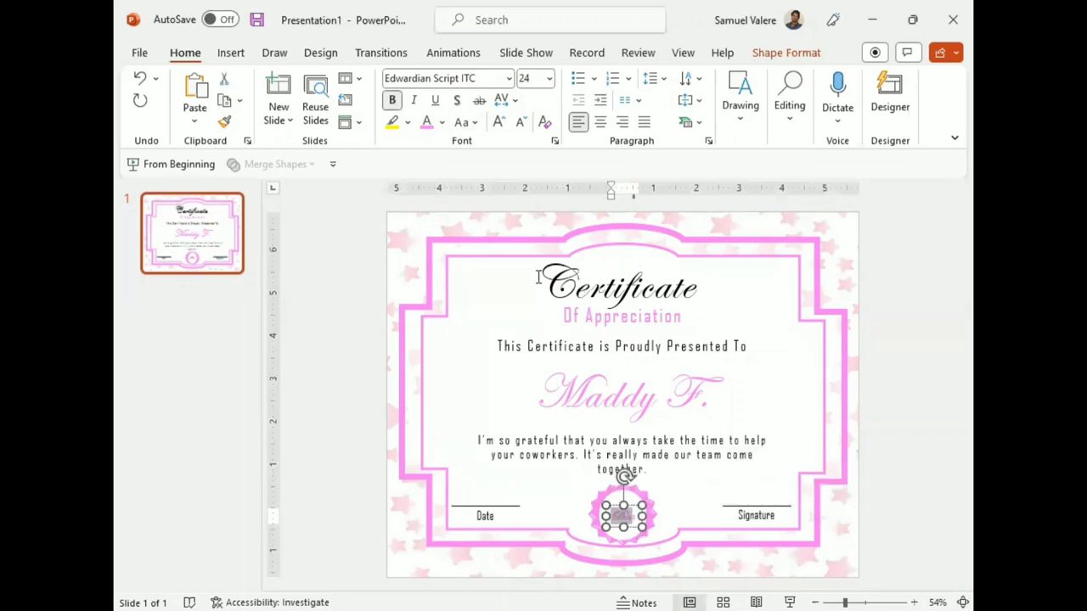
# Enlarge the seal's script text to 28 pt and reposition its text box
pyautogui.click(498, 122)
pyautogui.click(685, 527)
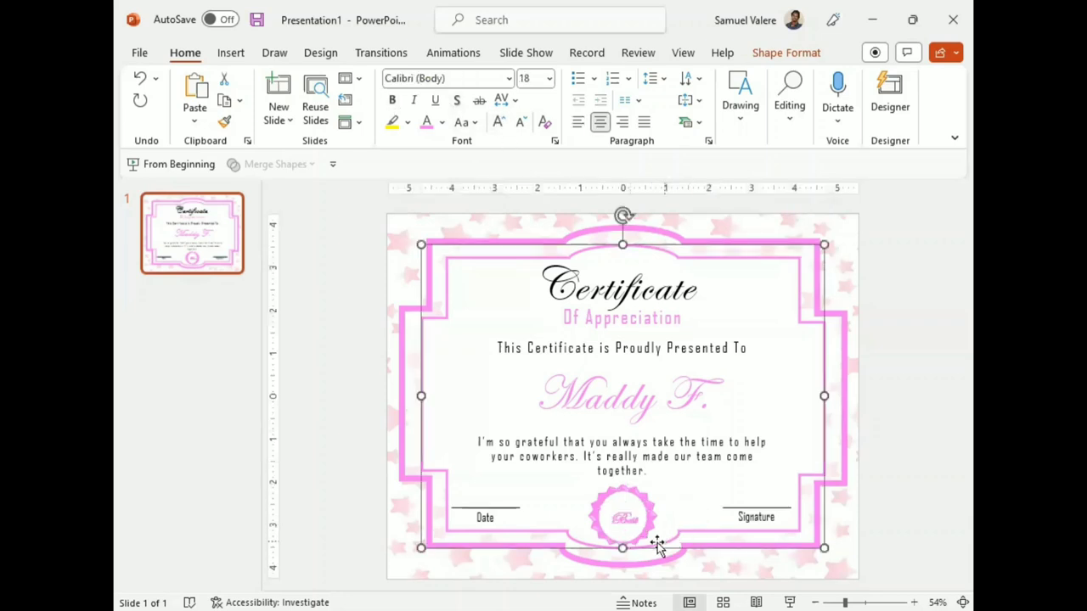
pyautogui.click(624, 519)
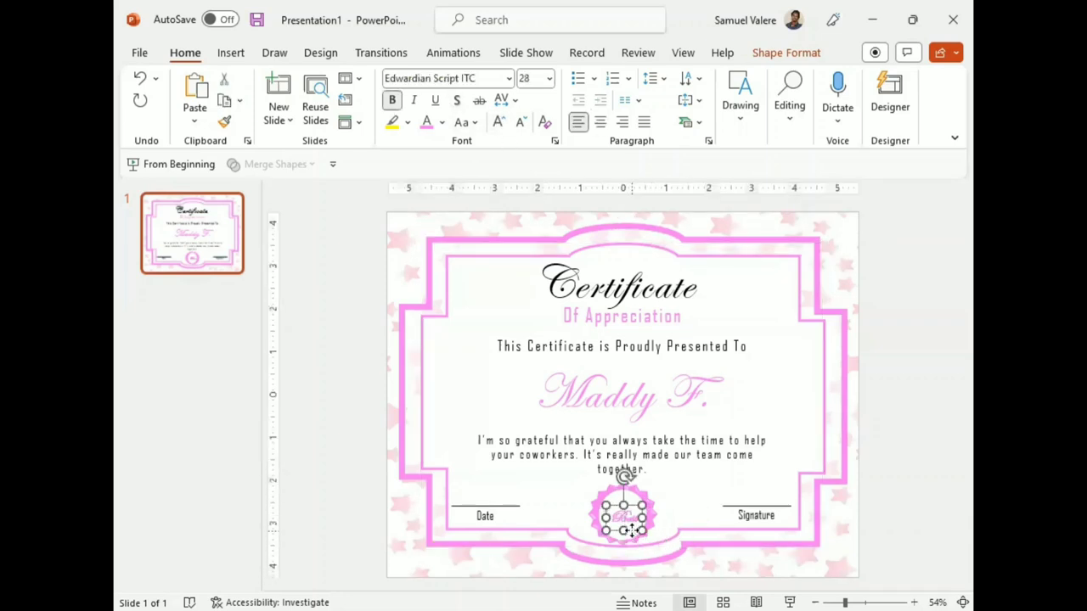
pyautogui.moveTo(626, 521); pyautogui.dragTo(632, 530)
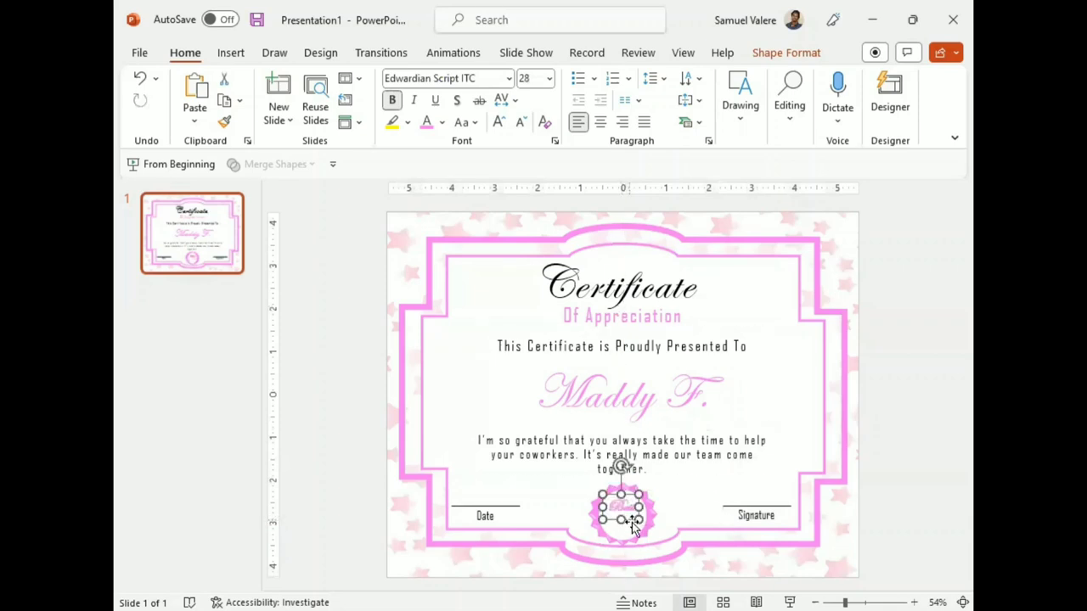
# Duplicate the 'Best' text box and place the copy below it inside the seal
pyautogui.hotkey('ctrl', 'z')
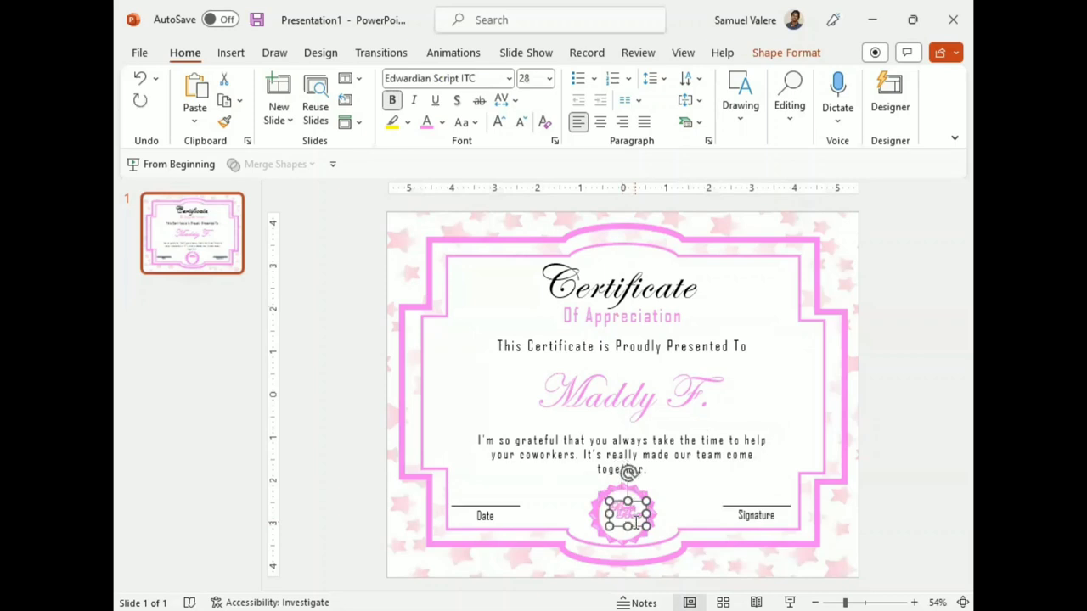
pyautogui.moveTo(635, 524); pyautogui.dragTo(623, 531)
pyautogui.doubleClick(623, 528)
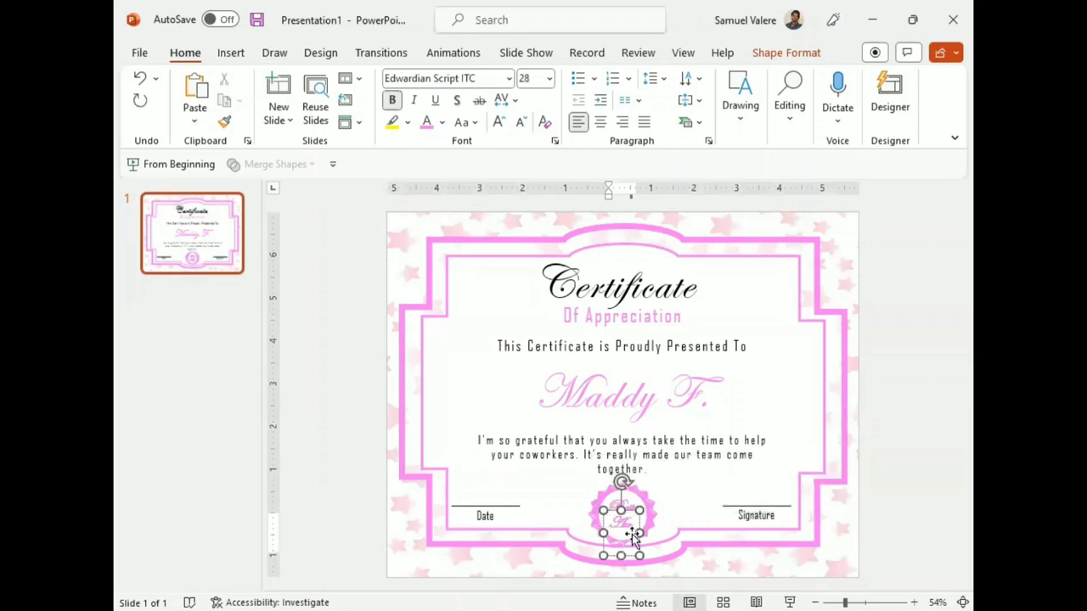
pyautogui.hotkey('ctrl', 'z')
pyautogui.moveTo(651, 533); pyautogui.dragTo(649, 522)
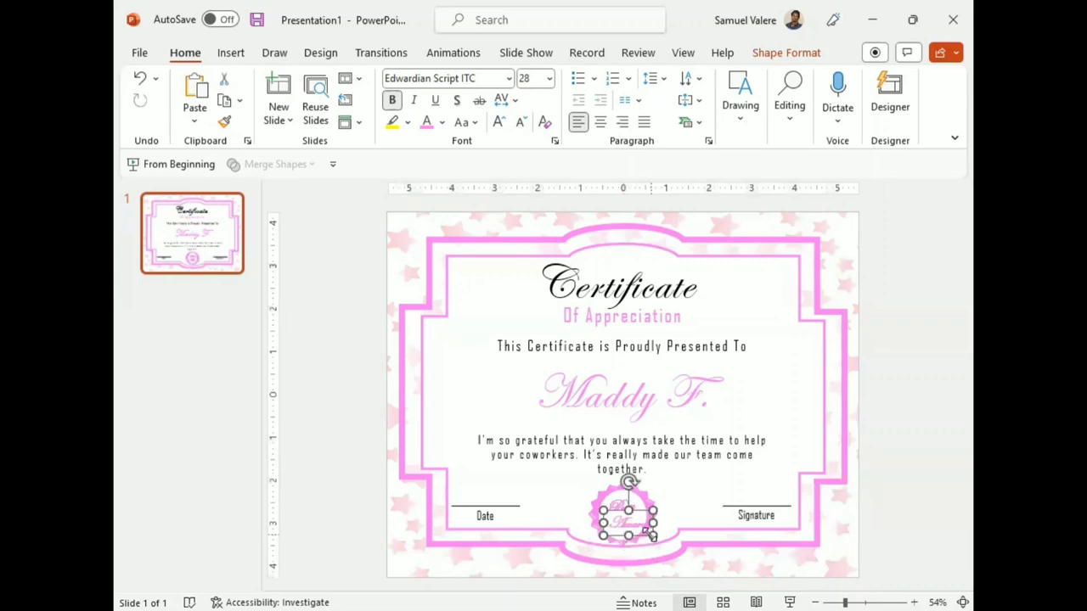
# Set the 'Award' text to Agency FB and resize its box within the seal
pyautogui.doubleClick(627, 526)
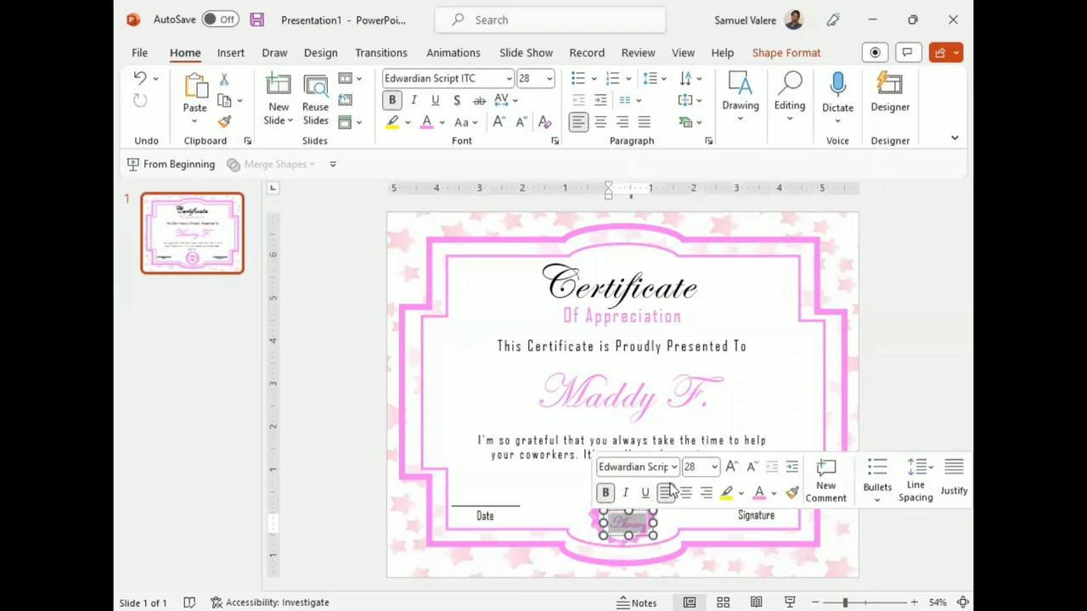
pyautogui.click(675, 467)
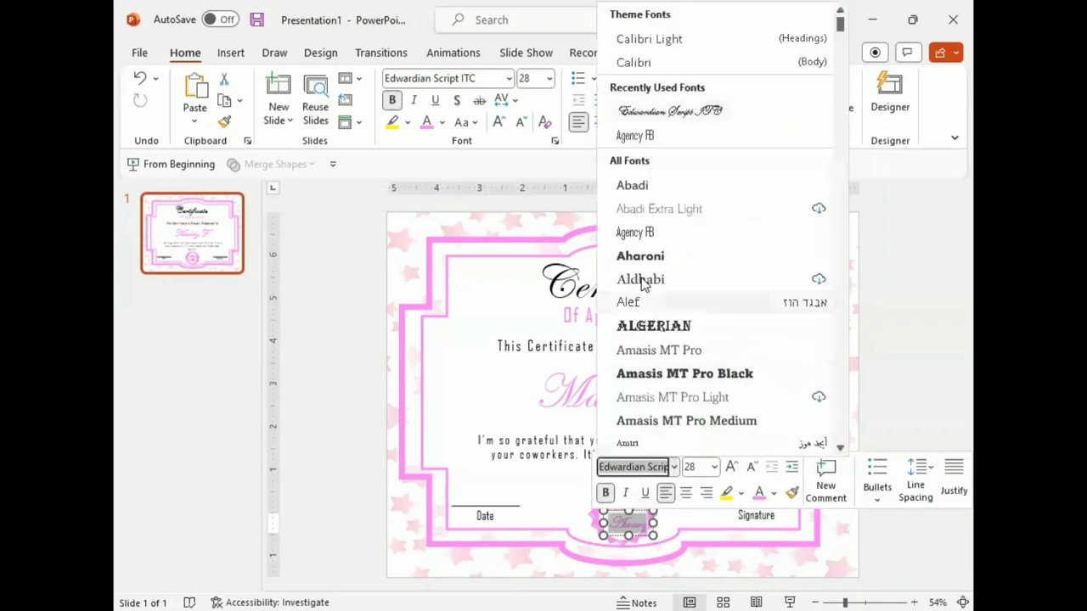
pyautogui.click(637, 231)
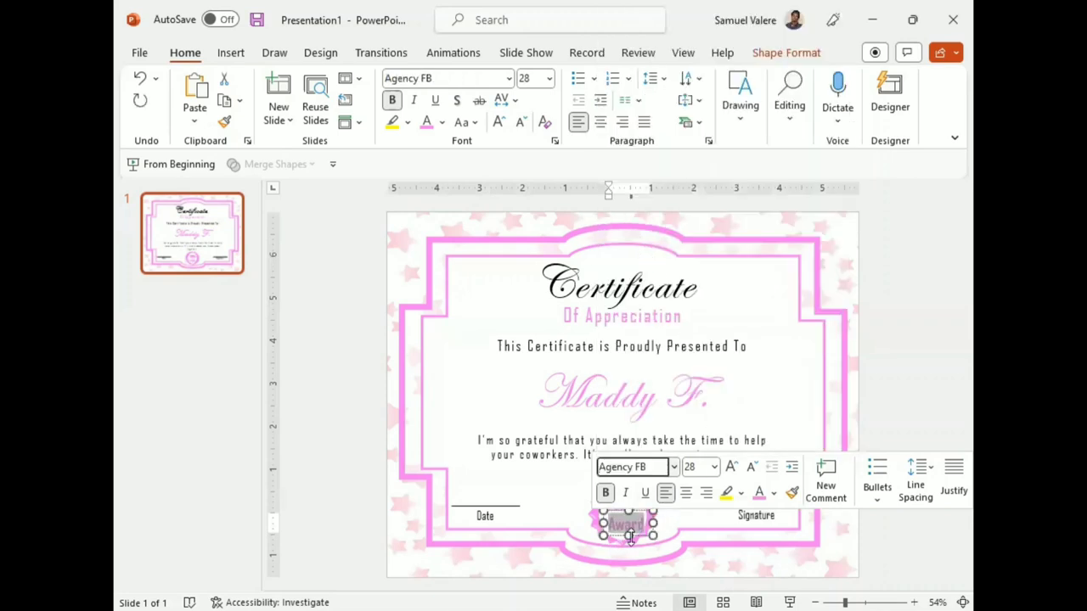
pyautogui.moveTo(639, 534); pyautogui.dragTo(631, 480)
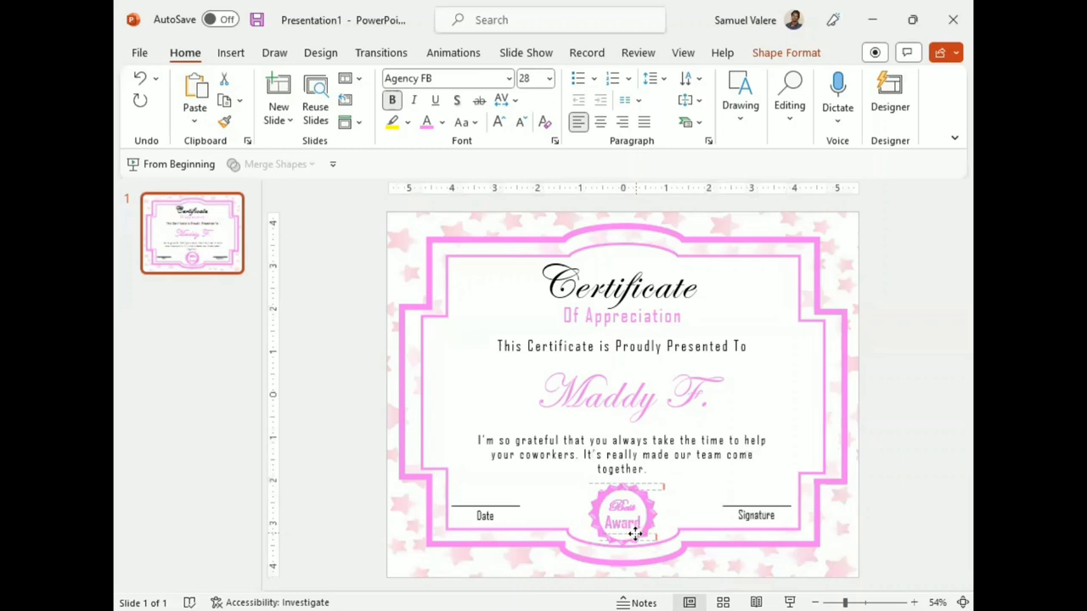
pyautogui.moveTo(635, 533); pyautogui.dragTo(636, 532)
# Check the seal's text boxes and undo an accidental change to 'Best'
pyautogui.click(636, 533)
pyautogui.click(643, 522)
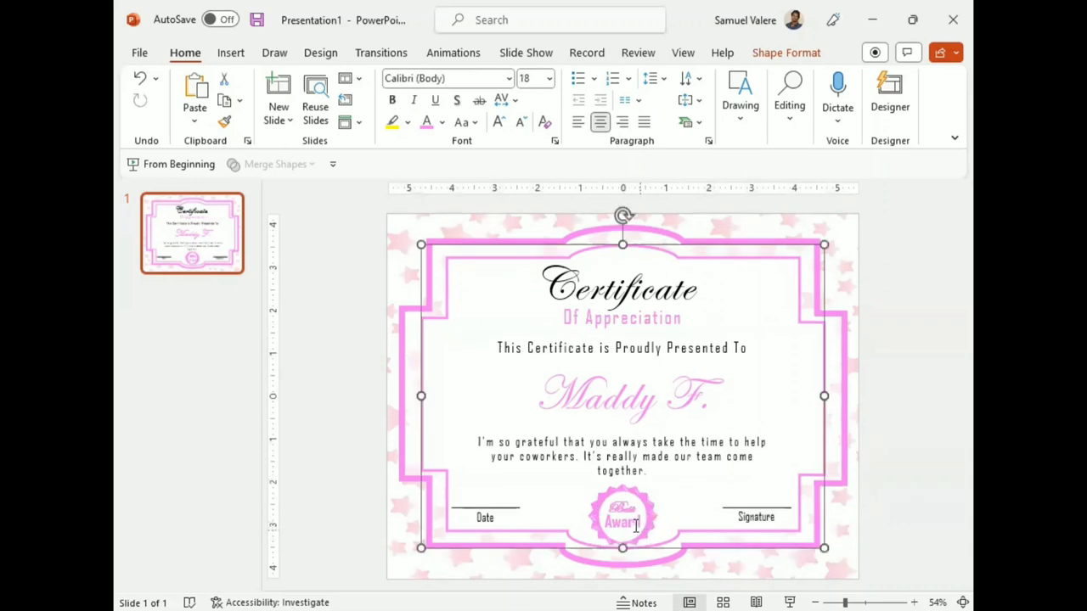
pyautogui.click(626, 509)
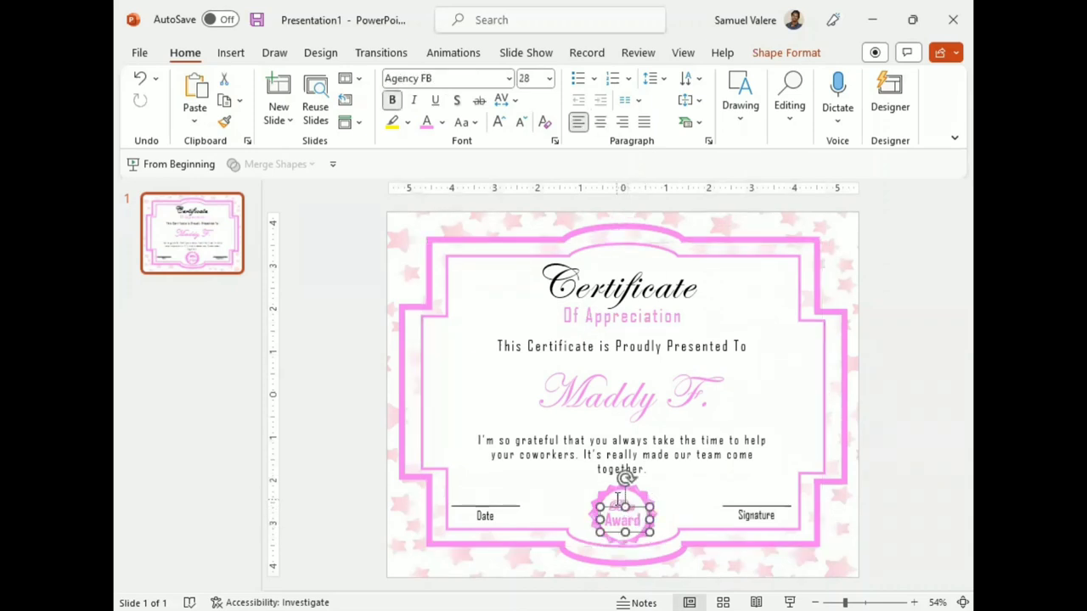
pyautogui.click(626, 502)
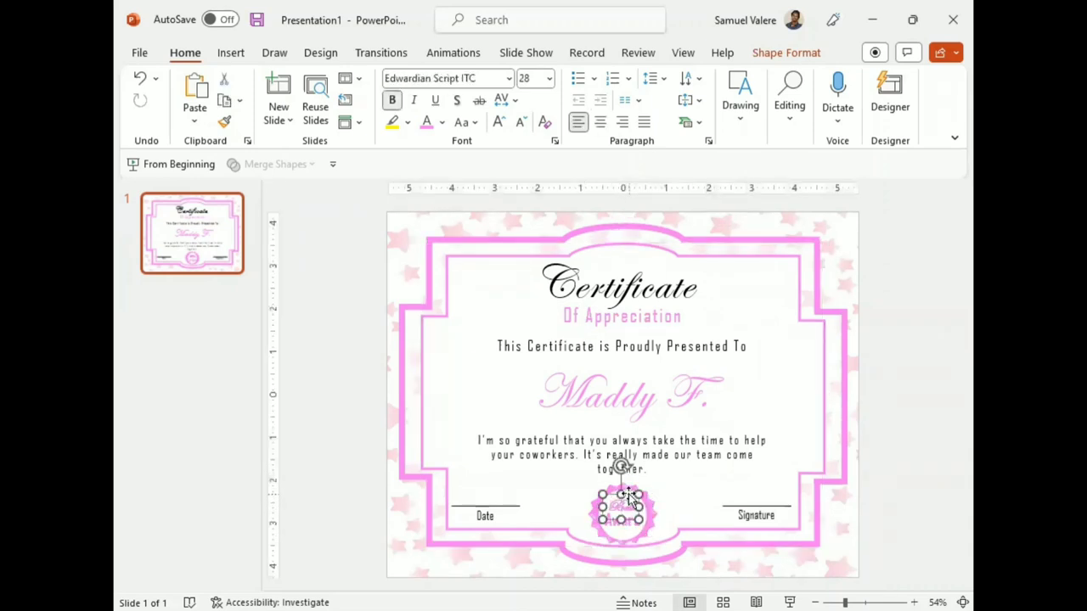
pyautogui.hotkey('ctrl', 'z')
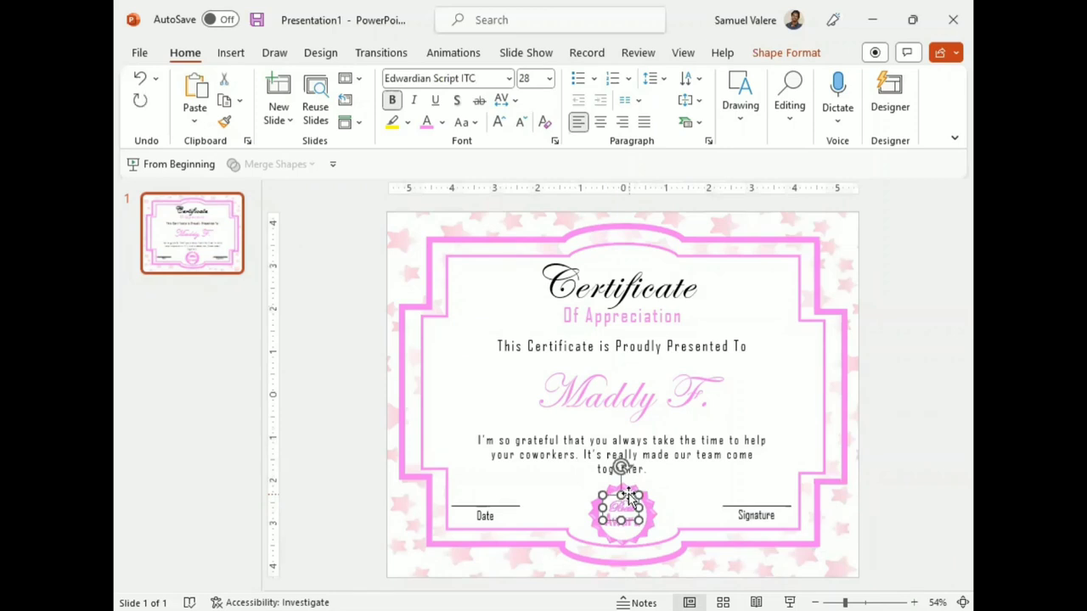
# Change the seal's word Award to UPPERCASE and reduce it to 24 pt
pyautogui.click(627, 525)
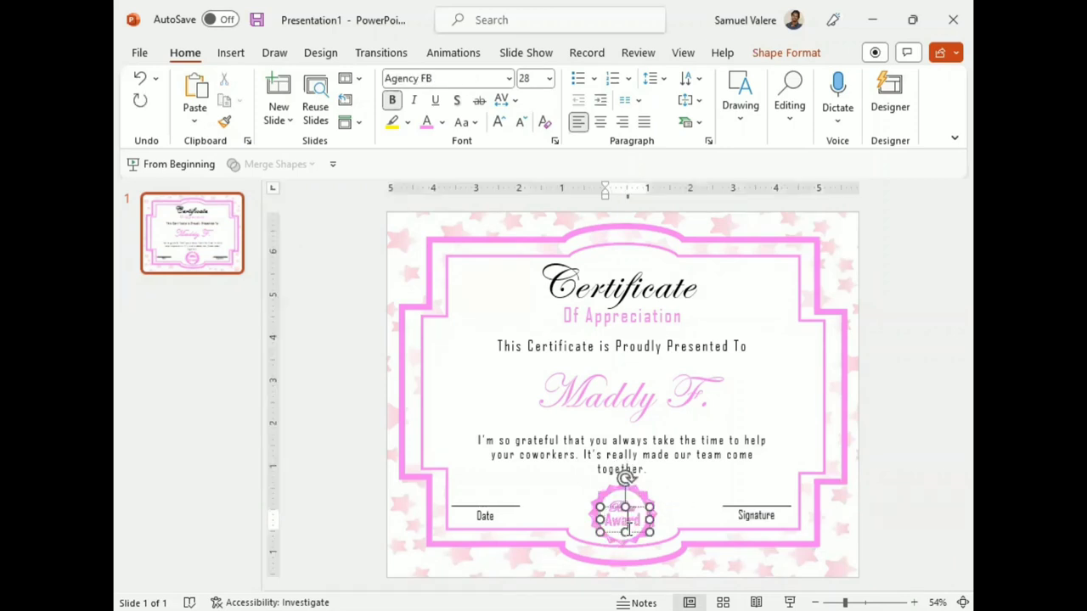
pyautogui.doubleClick(630, 520)
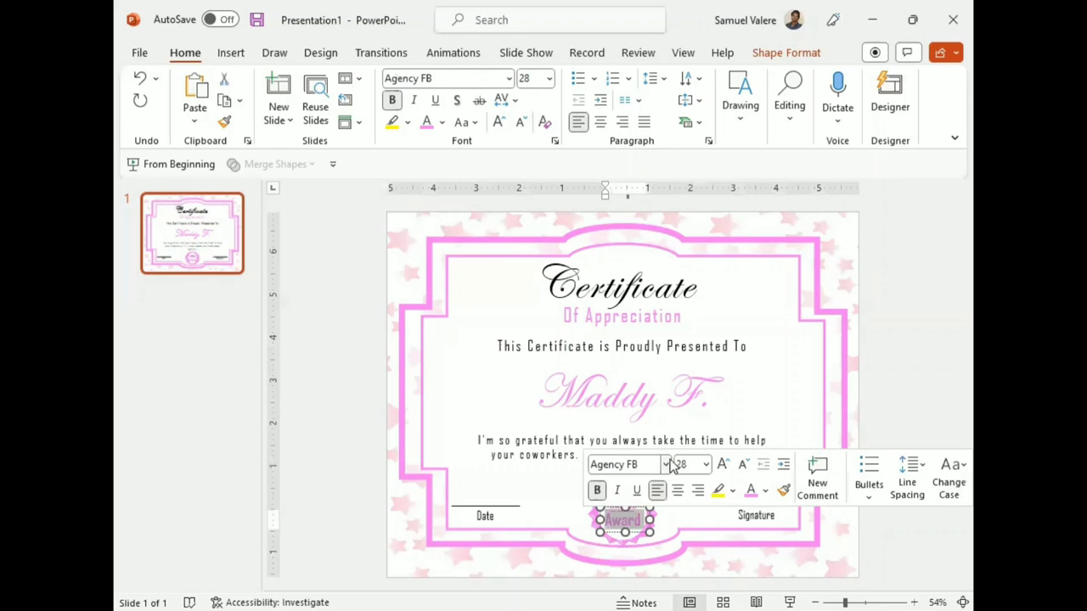
pyautogui.click(475, 122)
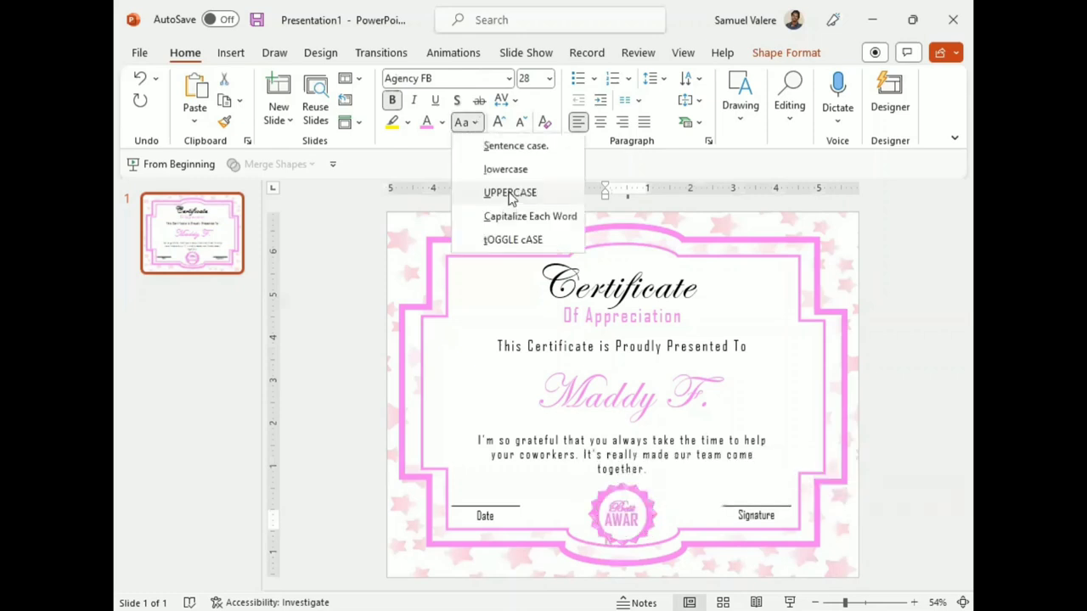
pyautogui.click(510, 193)
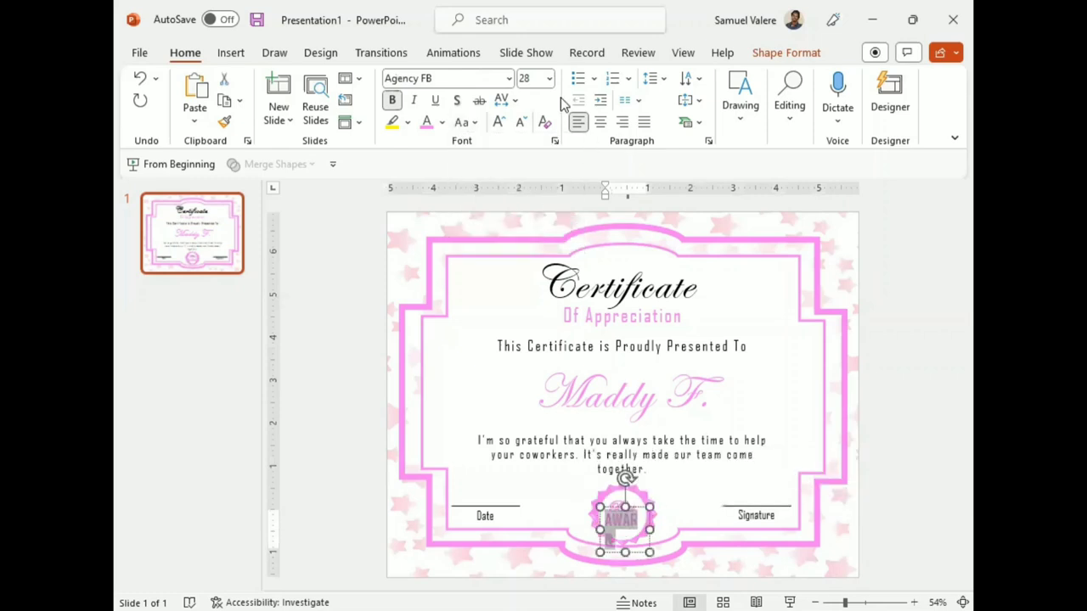
pyautogui.click(524, 121)
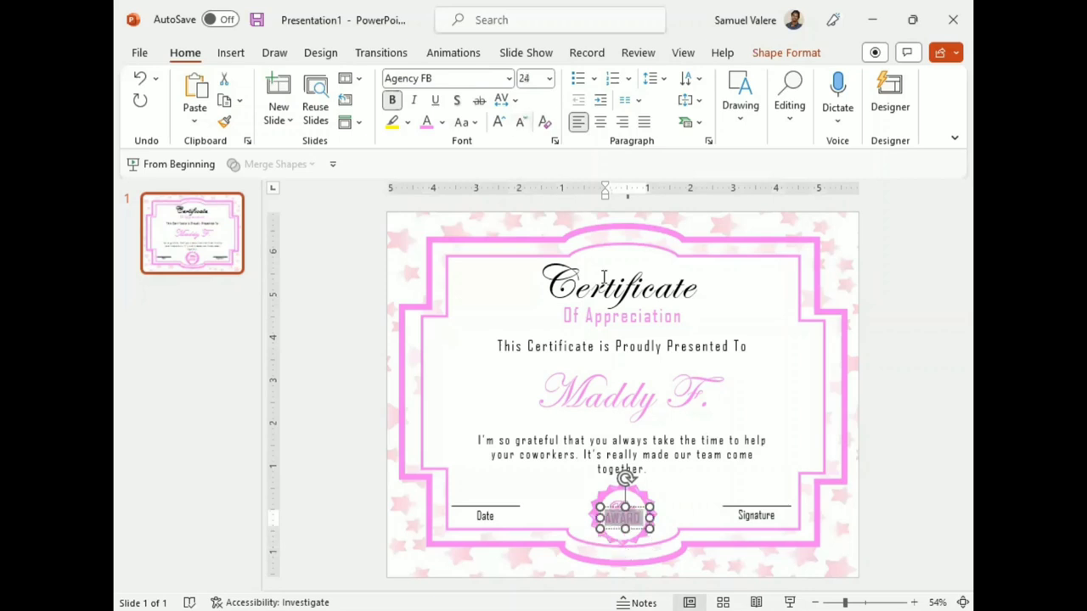
# Position the AWARD text box centred under the script Best in the seal
pyautogui.press('Escape')
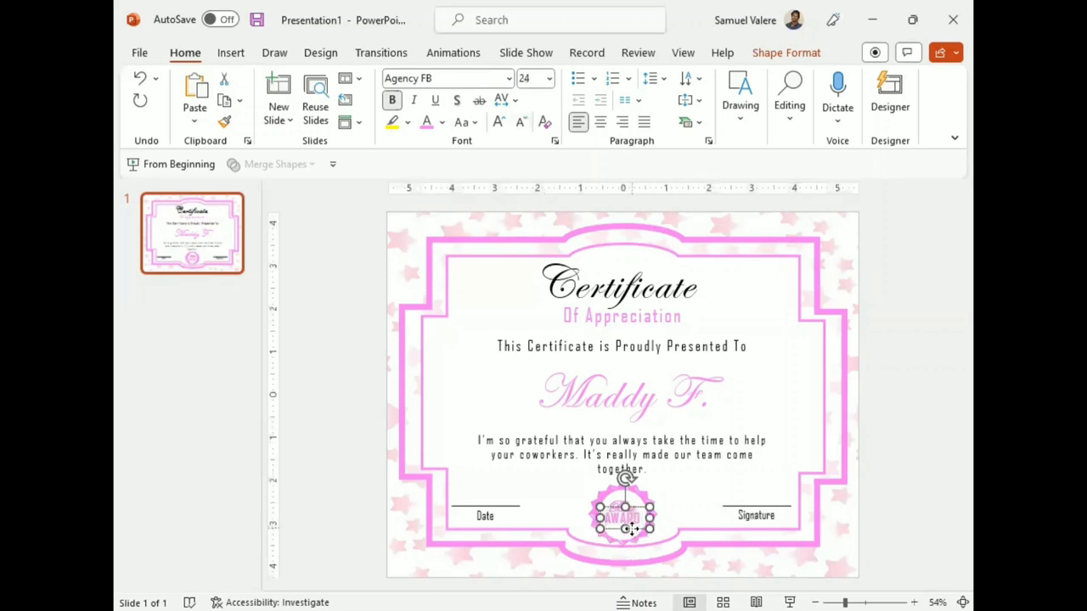
pyautogui.press('Escape')
pyautogui.moveTo(632, 529); pyautogui.dragTo(631, 534)
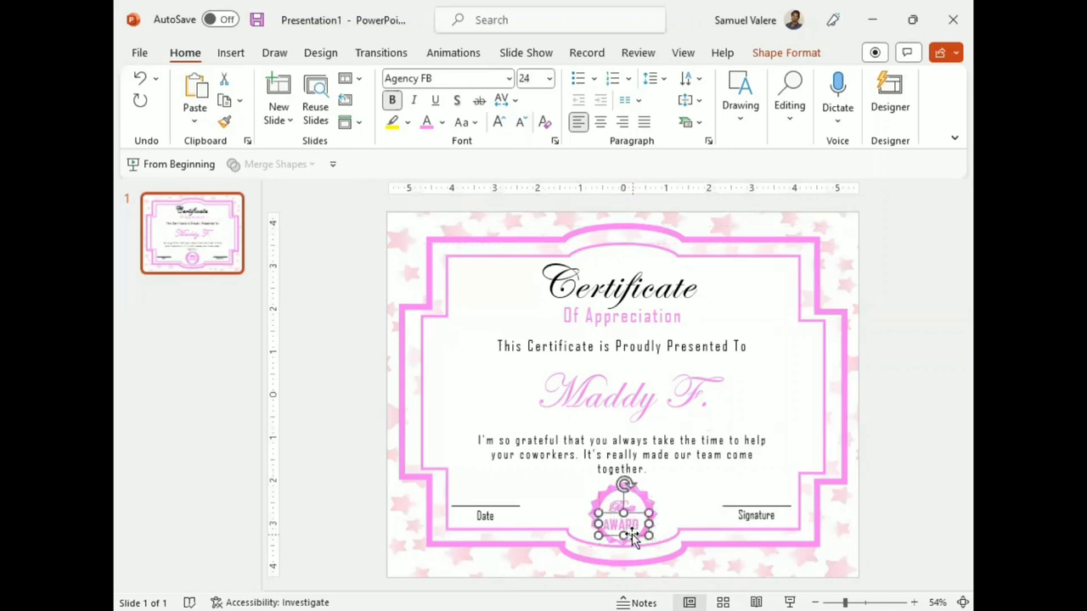
pyautogui.hotkey('ctrl', 'z')
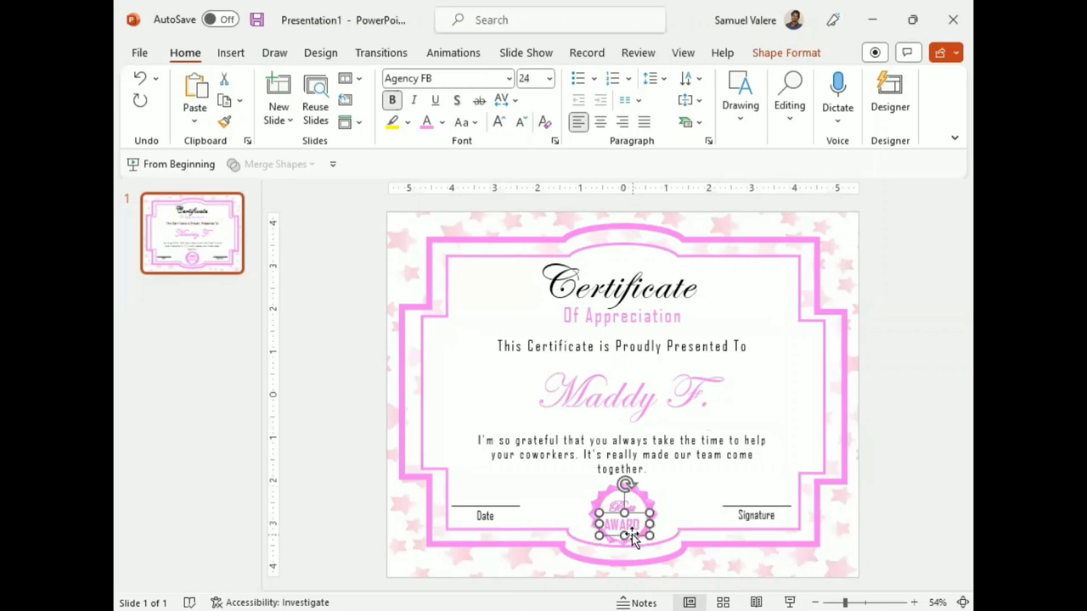
pyautogui.hotkey('ctrl', 'y')
pyautogui.hotkey('ctrl', 'y')
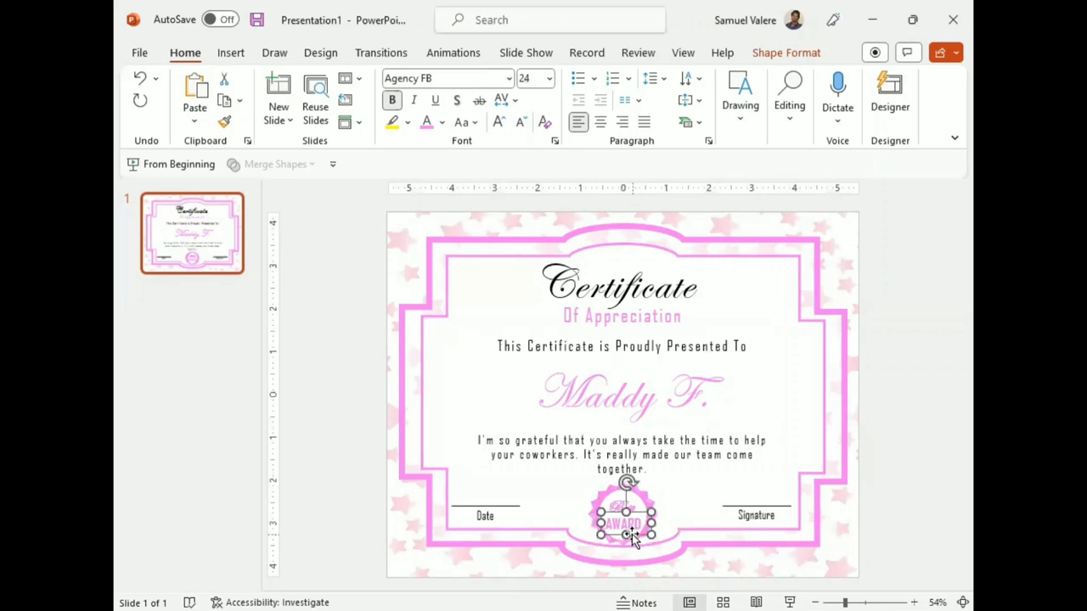